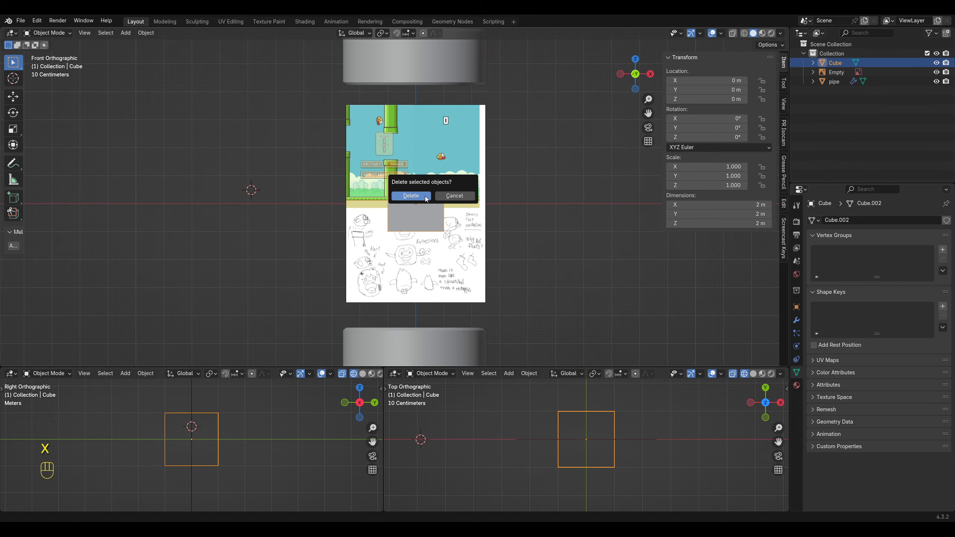
Step: Delete the cube and scale the reference image up to 3.767
{"action": "left_click", "coordinate": [411, 195]}
{"action": "left_click", "coordinate": [331, 168]}
{"action": "key", "text": "s"}
{"action": "left_click", "coordinate": [182, 84]}
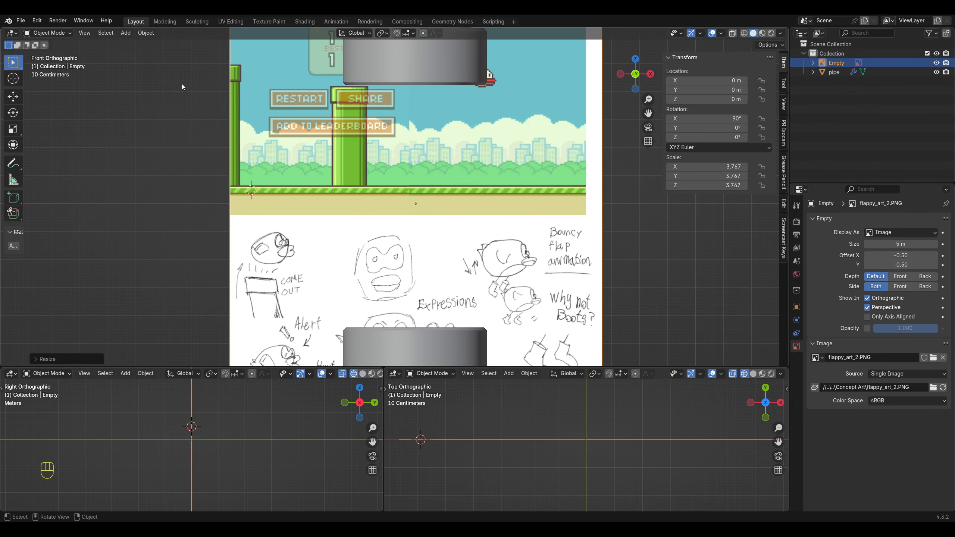
Step: Move the reference image to about X 0.92 m and Z 4.8 m, bringing the front-facing bird sketch to the origin
{"action": "key", "text": "g"}
{"action": "key", "text": "z"}
{"action": "left_click", "coordinate": [234, 224]}
{"action": "scroll", "coordinate": [234, 225], "scroll_direction": "up", "scroll_amount": 1}
{"action": "key", "text": "KP_1"}
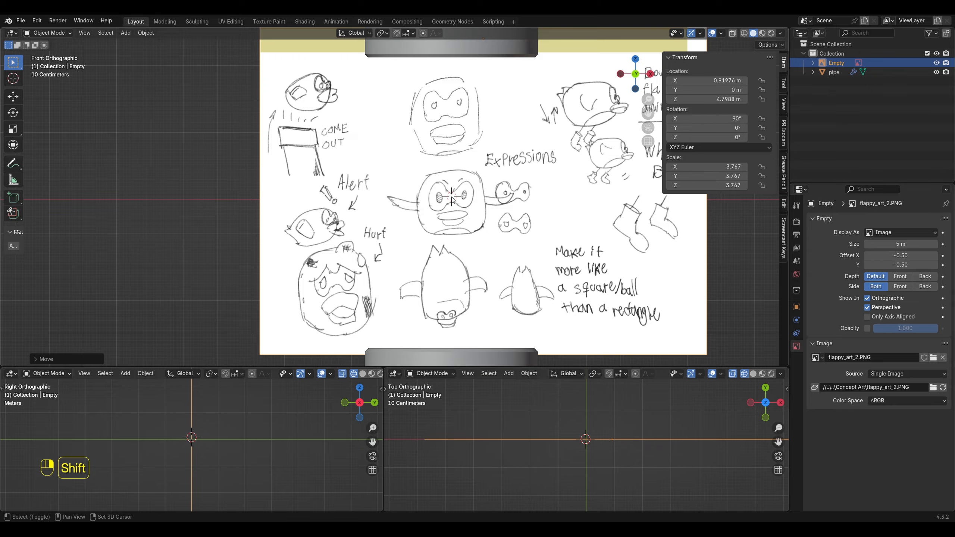
Step: Add a round cube mesh at the centre of the front-facing bird sketch and reduce its arc divisions
{"action": "key", "text": "shift+a"}
{"action": "mouse_move", "coordinate": [451, 99]}
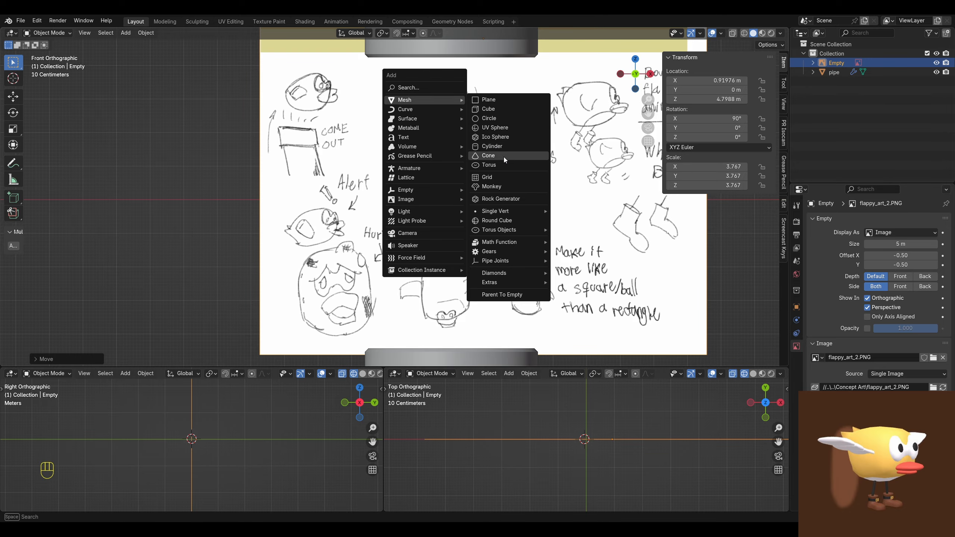
{"action": "left_click", "coordinate": [505, 222]}
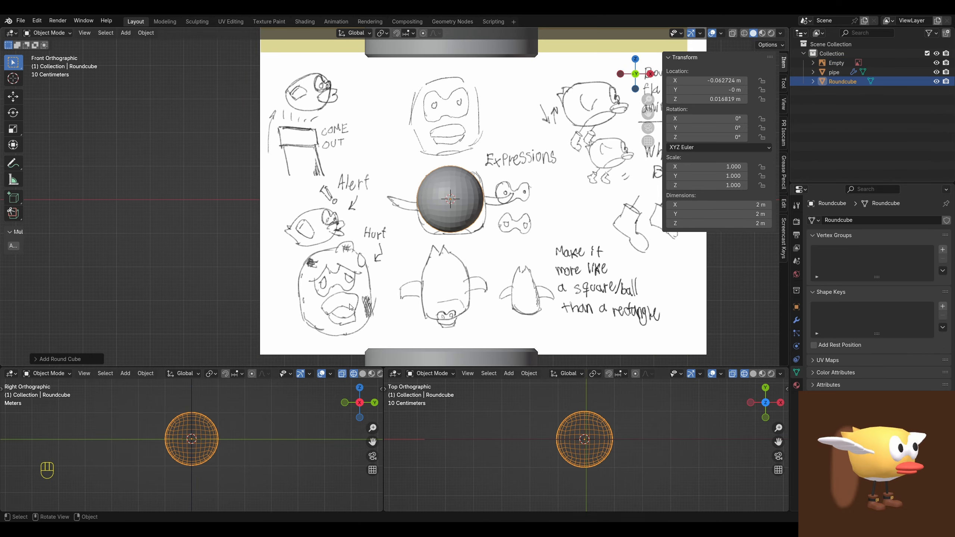
{"action": "left_click", "coordinate": [37, 361]}
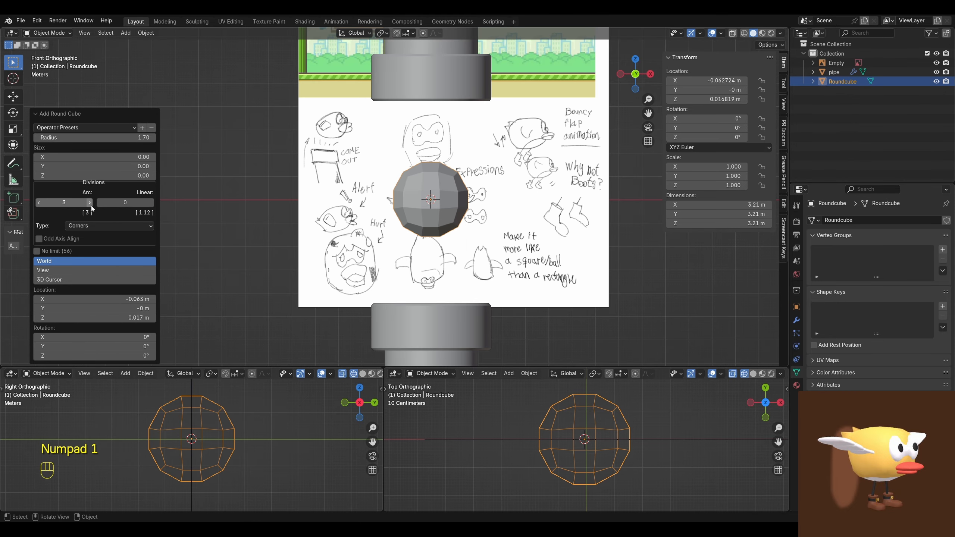
{"action": "left_click", "coordinate": [89, 203]}
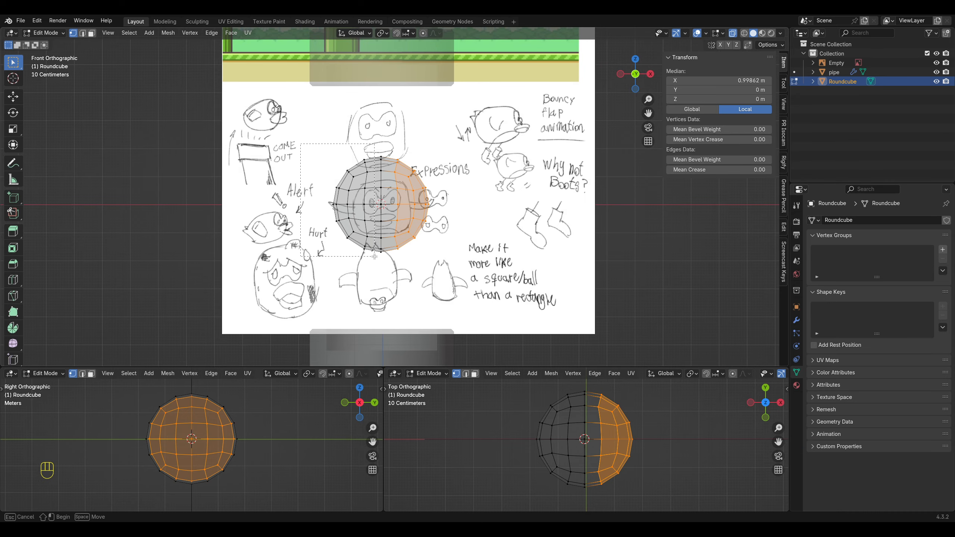
Step: Delete the vertices of the round cube on the negative X side, leaving half of the mesh
{"action": "left_click_drag", "start_coordinate": [300, 139], "coordinate": [372, 267]}
{"action": "key", "text": "x"}
{"action": "left_click", "coordinate": [381, 216]}
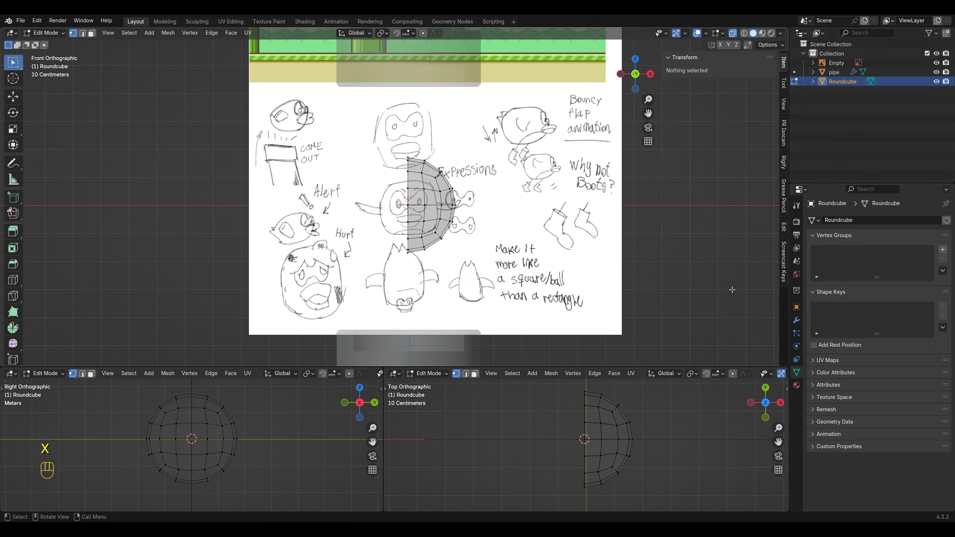
Step: Add a Mirror modifier on the X axis to the half round cube and enable Clipping
{"action": "left_click", "coordinate": [796, 320]}
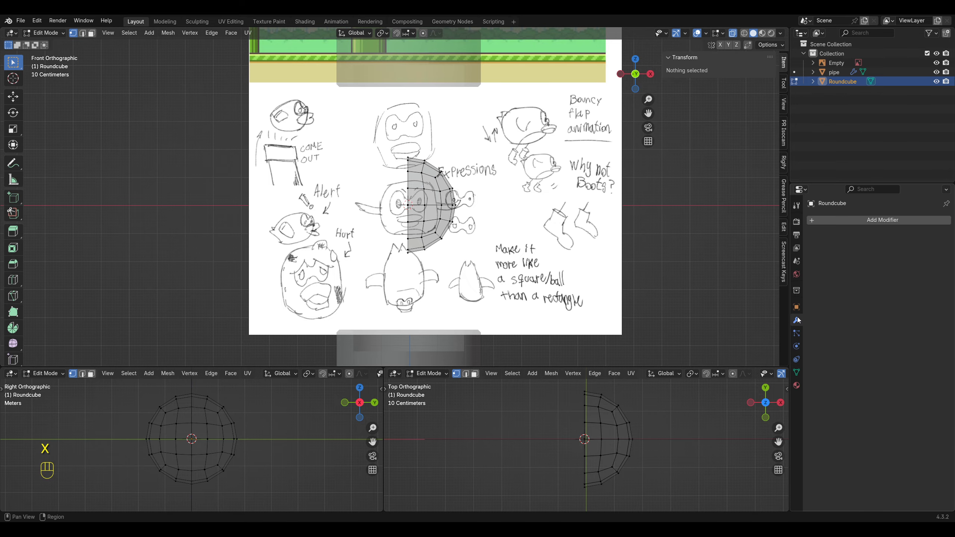
{"action": "left_click", "coordinate": [828, 222]}
{"action": "left_click", "coordinate": [805, 223]}
{"action": "left_click", "coordinate": [772, 267]}
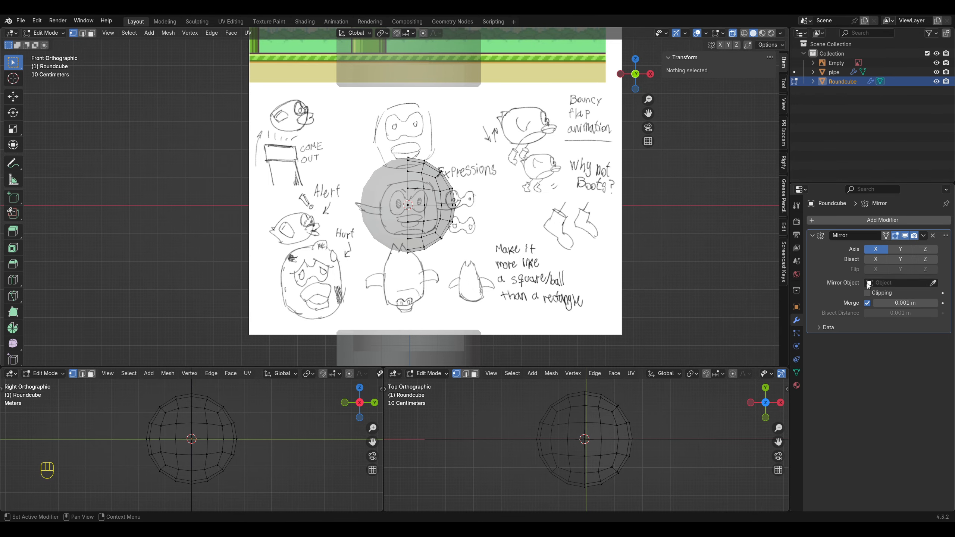
{"action": "left_click", "coordinate": [867, 292]}
Step: Shift all mesh vertices along X and scale the round cube to 0.765 to fit the front-facing body sketch
{"action": "key", "text": "a"}
{"action": "key", "text": "g"}
{"action": "key", "text": "x"}
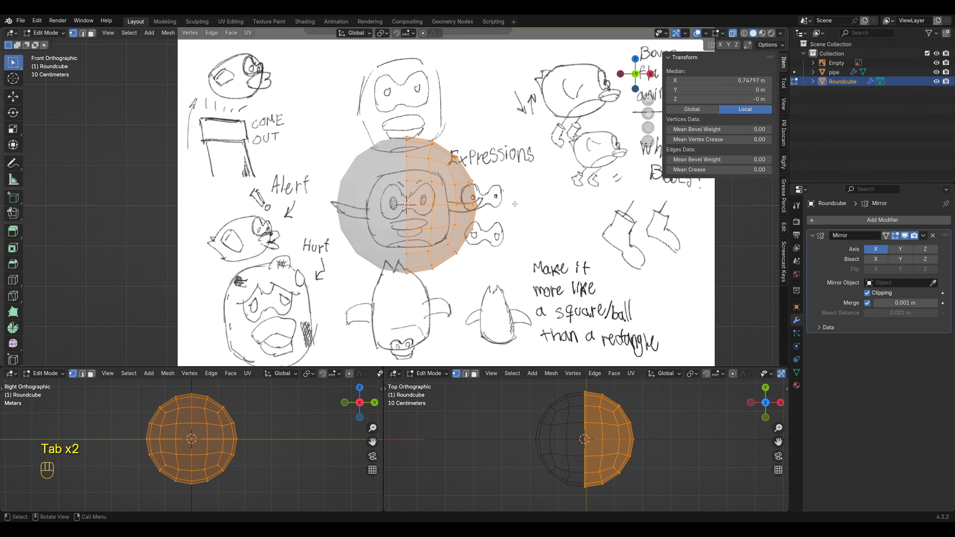
{"action": "key", "text": "s"}
{"action": "left_click", "coordinate": [486, 194]}
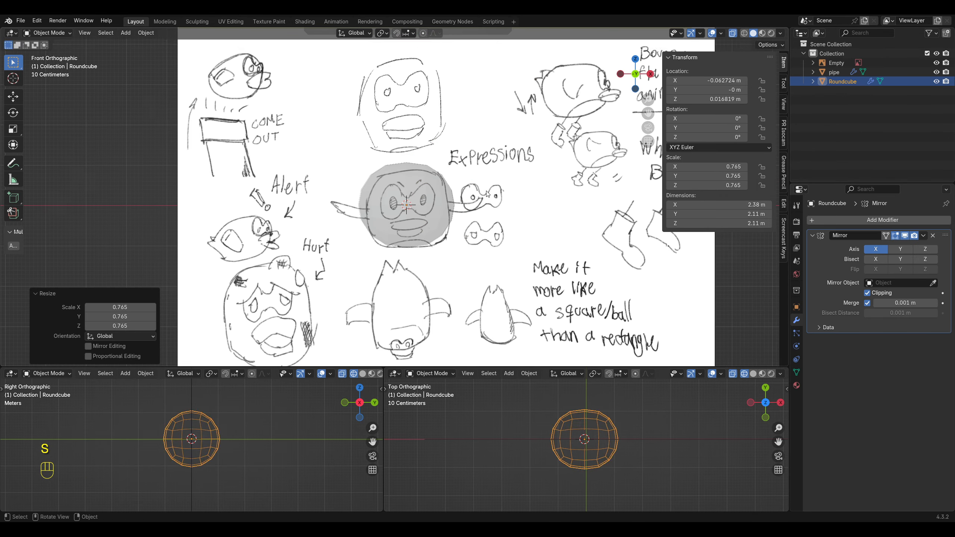
Step: Pull the outermost side vertices about 0.1 m inward along X with proportional editing to match the sketched body
{"action": "key", "text": "g"}
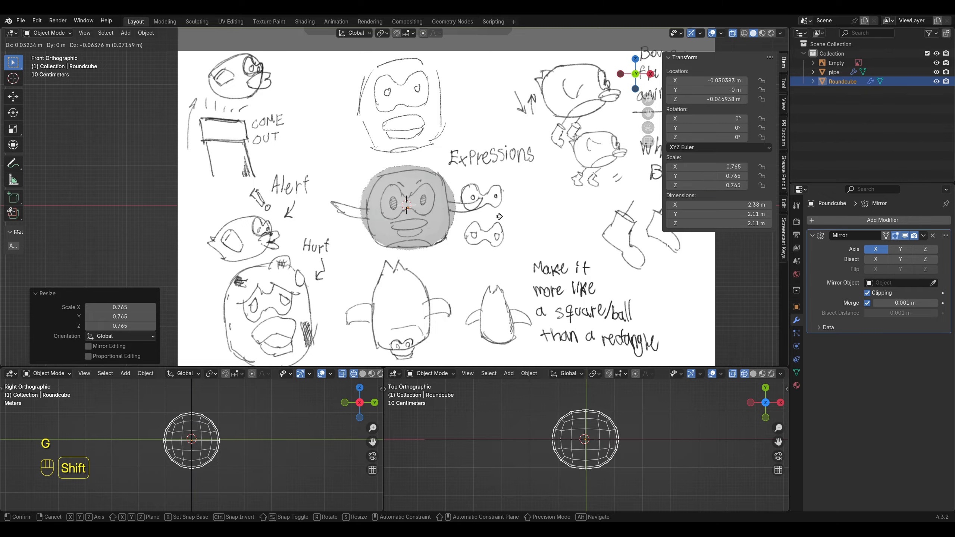
{"action": "key", "text": "ctrl+z"}
{"action": "key", "text": "g"}
{"action": "key", "text": "x"}
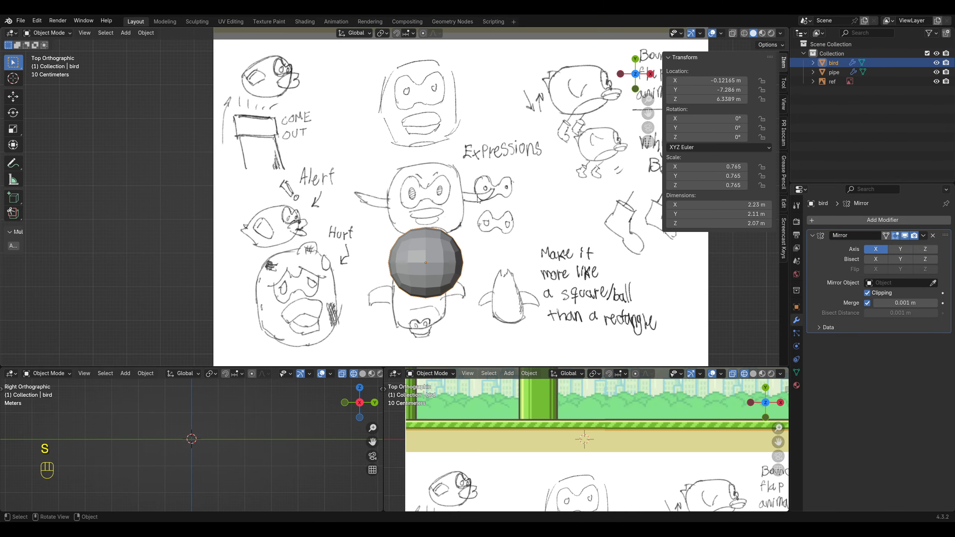
Step: Move the bird over the top-view body sketch and turn on X-ray display
{"action": "key", "text": "g"}
{"action": "left_click", "coordinate": [473, 228]}
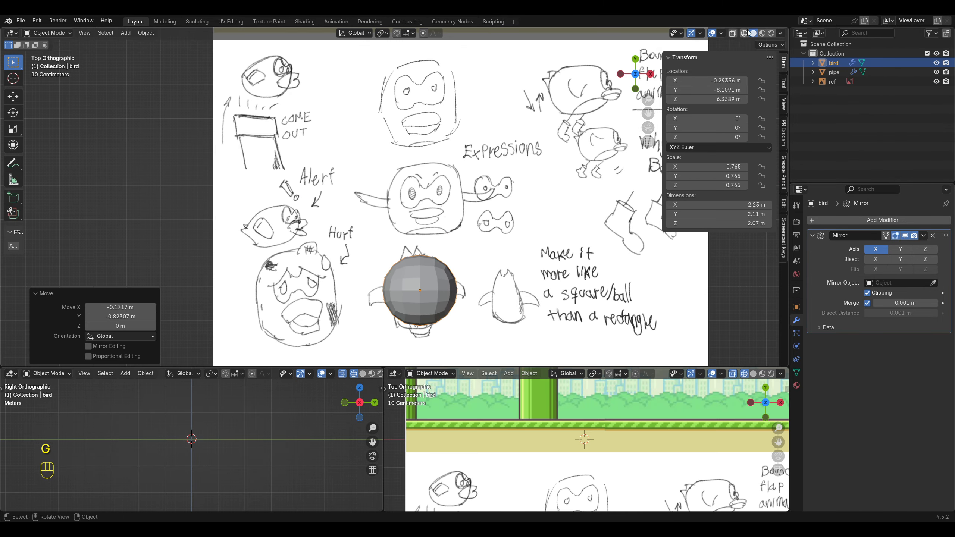
{"action": "left_click", "coordinate": [733, 35]}
{"action": "middle_click_drag", "start_coordinate": [534, 317], "coordinate": [535, 280], "text": "shift"}
{"action": "scroll", "coordinate": [536, 281], "scroll_direction": "up", "scroll_amount": 1}
Step: Stretch the bird mesh along Y and reshape its outer vertices with proportional editing to follow the top-view outline
{"action": "key", "text": "Tab"}
{"action": "key", "text": "a"}
{"action": "key", "text": "s"}
{"action": "key", "text": "y"}
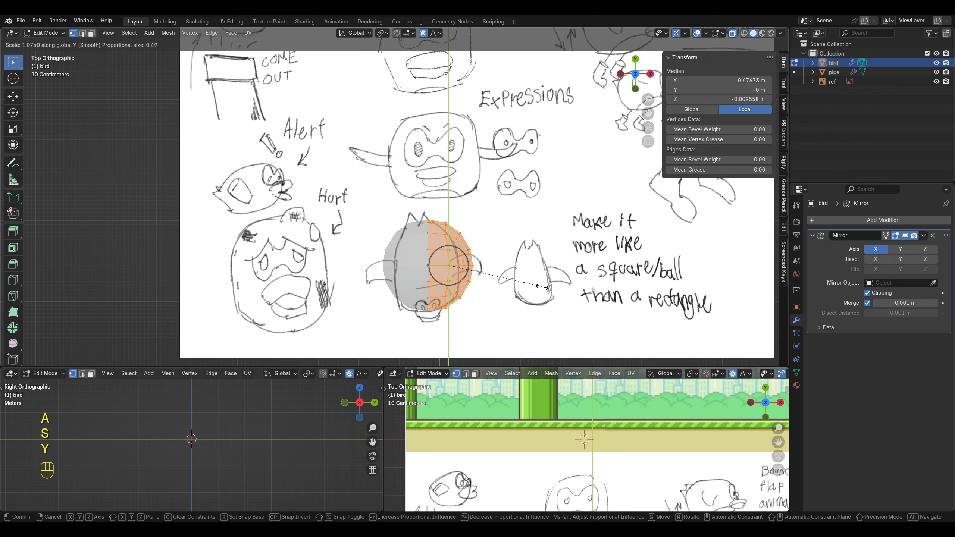
{"action": "key", "text": "g"}
{"action": "key", "text": "x"}
{"action": "key", "text": "g"}
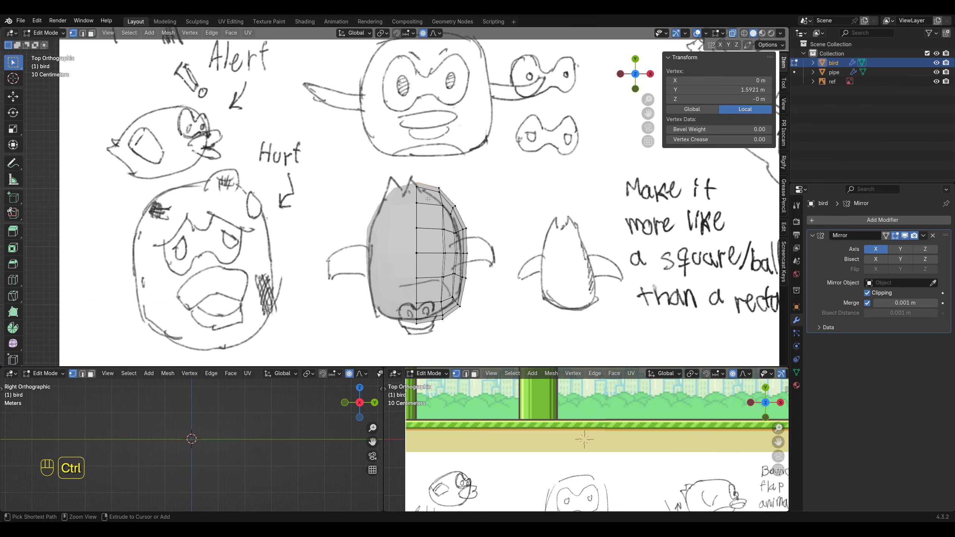
Step: Add one loop cut beside the mirror centre line and pull its tail-end vertices backward into a tail tip
{"action": "key", "text": "ctrl+r"}
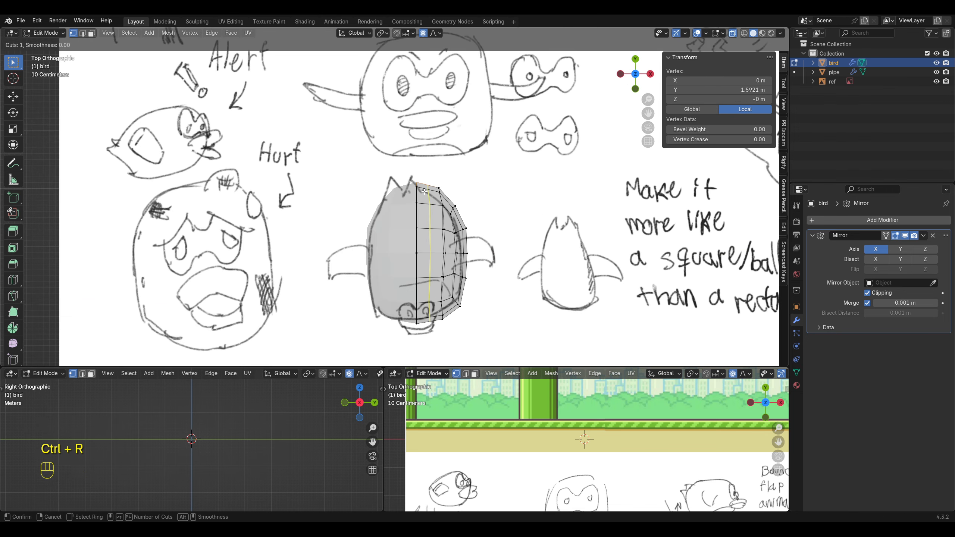
{"action": "left_click", "coordinate": [424, 191]}
{"action": "left_click", "coordinate": [424, 192]}
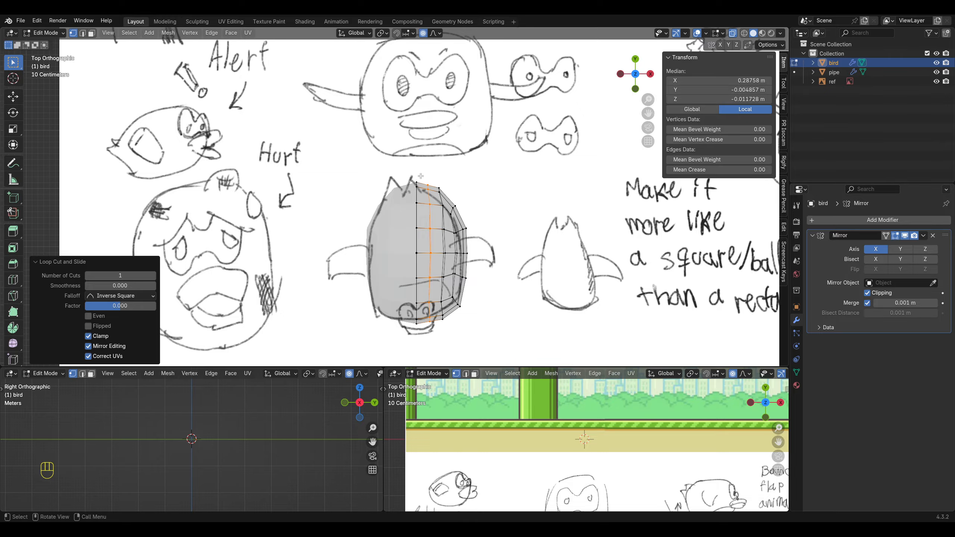
{"action": "left_click_drag", "start_coordinate": [431, 191], "coordinate": [430, 191]}
{"action": "key", "text": "g"}
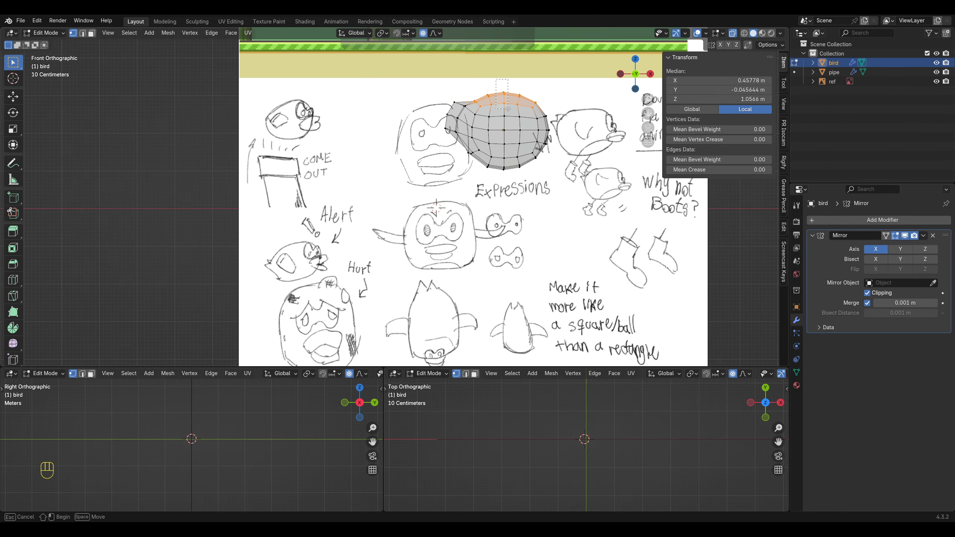
Step: Reshape the bird's upper vertices in the side profile with proportional editing and shade the body smooth
{"action": "key", "text": "g"}
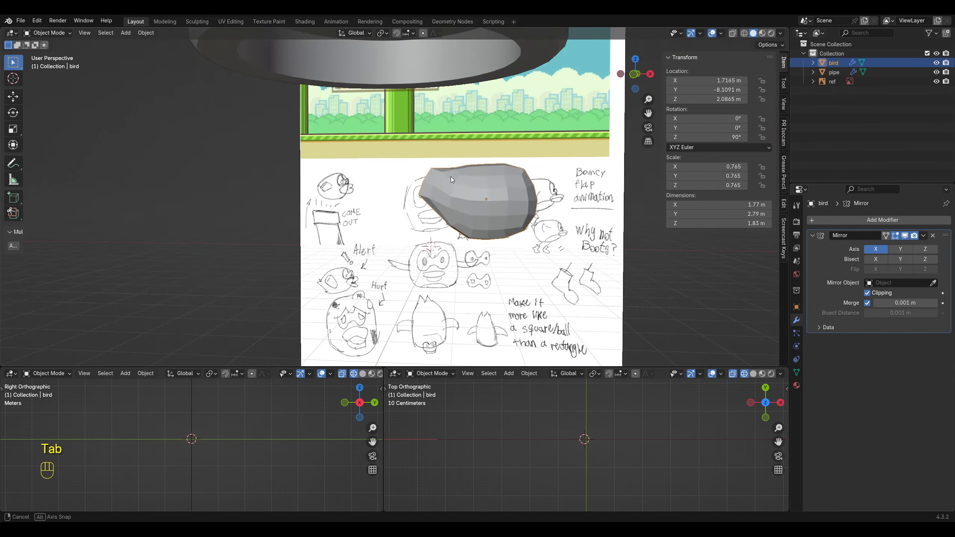
{"action": "middle_click_drag", "start_coordinate": [451, 176], "coordinate": [480, 190]}
{"action": "right_click", "coordinate": [480, 189]}
{"action": "left_click", "coordinate": [471, 192]}
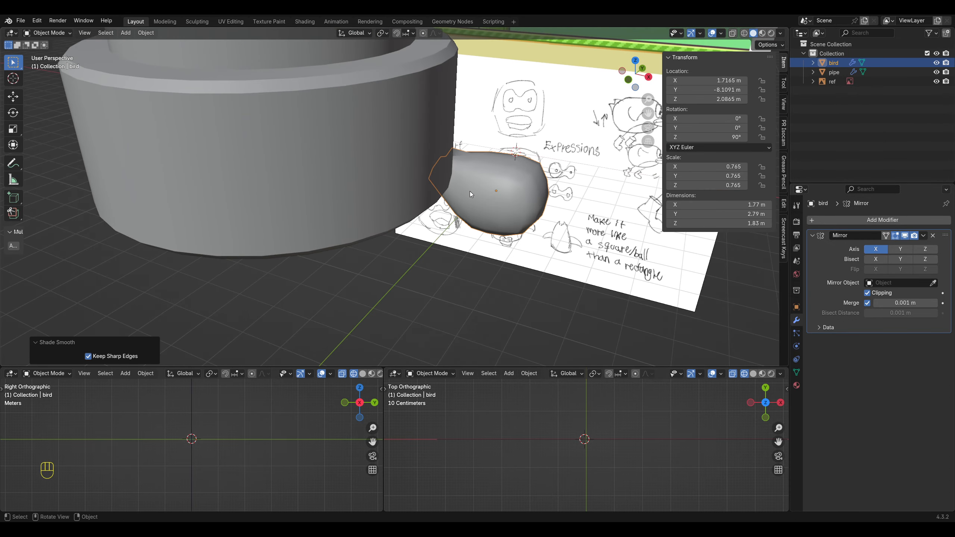
Step: Isolate the bird and the reference image in local view and inspect the body from the front and at an angle
{"action": "left_click", "coordinate": [454, 260]}
{"action": "middle_click_drag", "start_coordinate": [454, 260], "coordinate": [485, 240]}
{"action": "left_click", "coordinate": [477, 145], "text": "shift"}
{"action": "left_click", "coordinate": [397, 129], "text": "shift"}
{"action": "key", "text": "KP_Divide"}
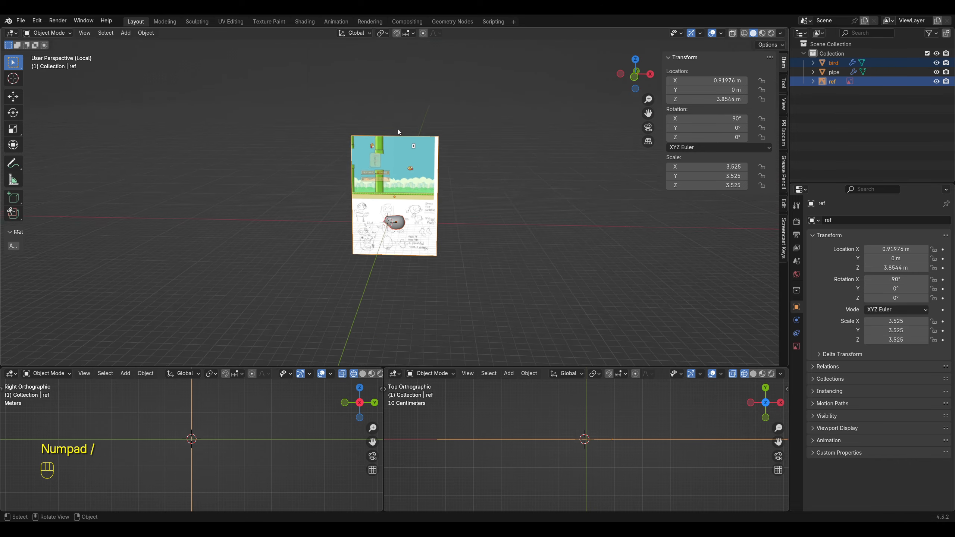
{"action": "left_click", "coordinate": [506, 204]}
{"action": "key", "text": "KP_1"}
{"action": "scroll", "coordinate": [374, 207], "scroll_direction": "up", "scroll_amount": 6}
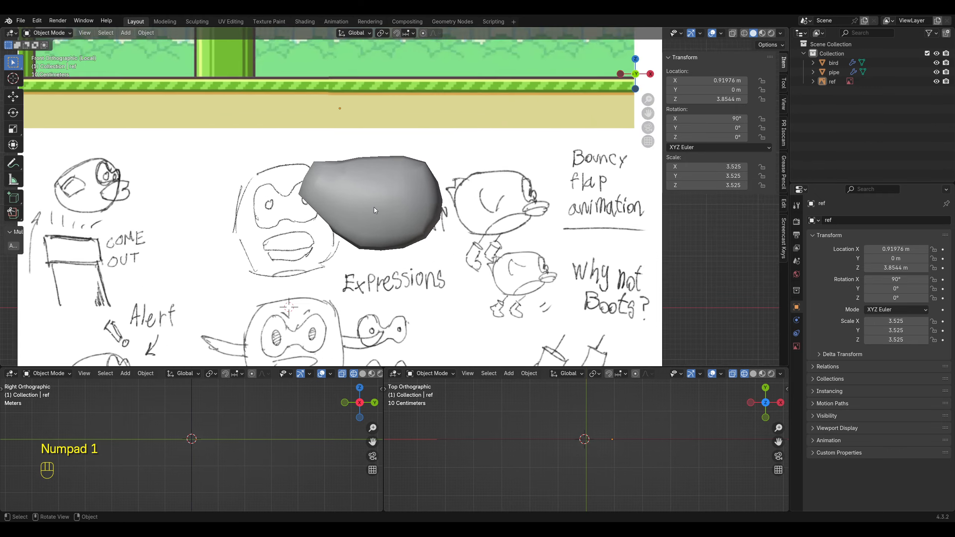
{"action": "middle_click_drag", "start_coordinate": [373, 208], "coordinate": [317, 232]}
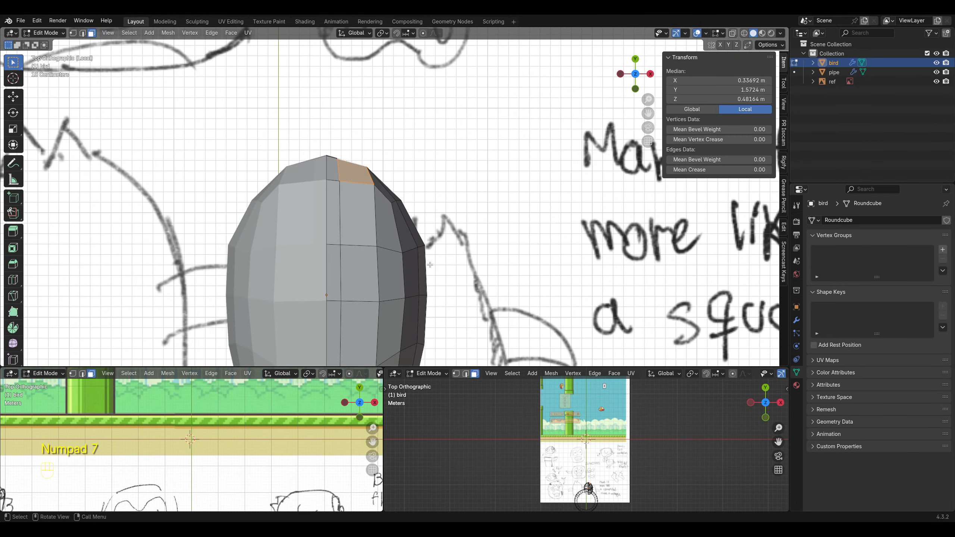
Step: Extrude the upper tail face about 0.3 m outward and reposition its end to start the tail feather
{"action": "scroll", "coordinate": [376, 244], "scroll_direction": "down", "scroll_amount": 3}
{"action": "scroll", "coordinate": [376, 244], "scroll_direction": "up", "scroll_amount": 2}
{"action": "key", "text": "e"}
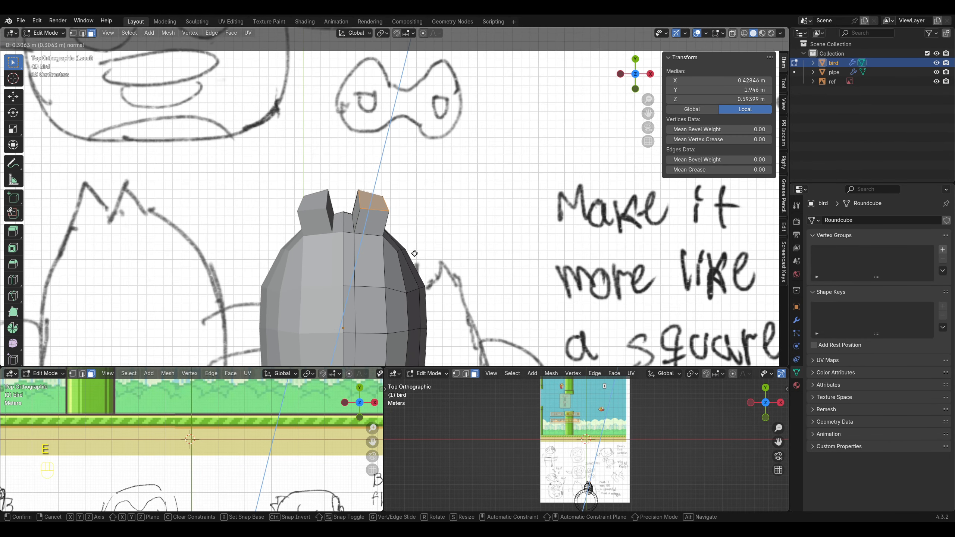
{"action": "left_click", "coordinate": [417, 207]}
{"action": "key", "text": "g"}
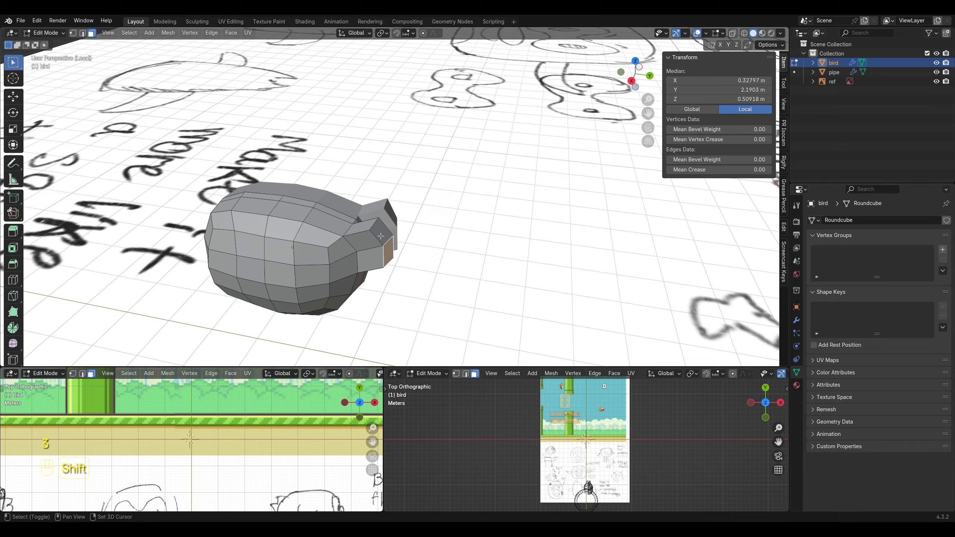
{"action": "left_click", "coordinate": [382, 234], "text": "shift"}
Step: Flatten the feather's end face along Y, narrow it, and merge its vertices at the center into a point
{"action": "key", "text": "s"}
{"action": "key", "text": "y"}
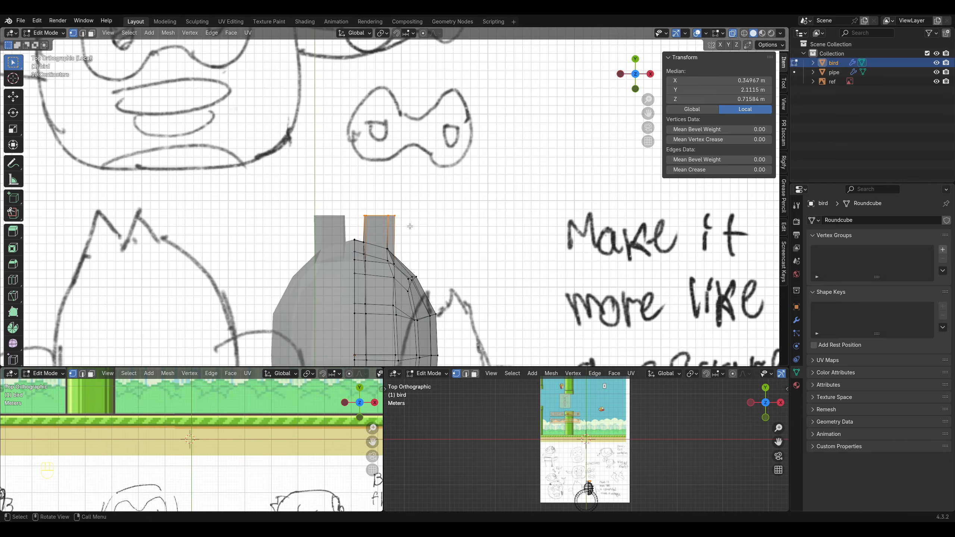
{"action": "key", "text": "s"}
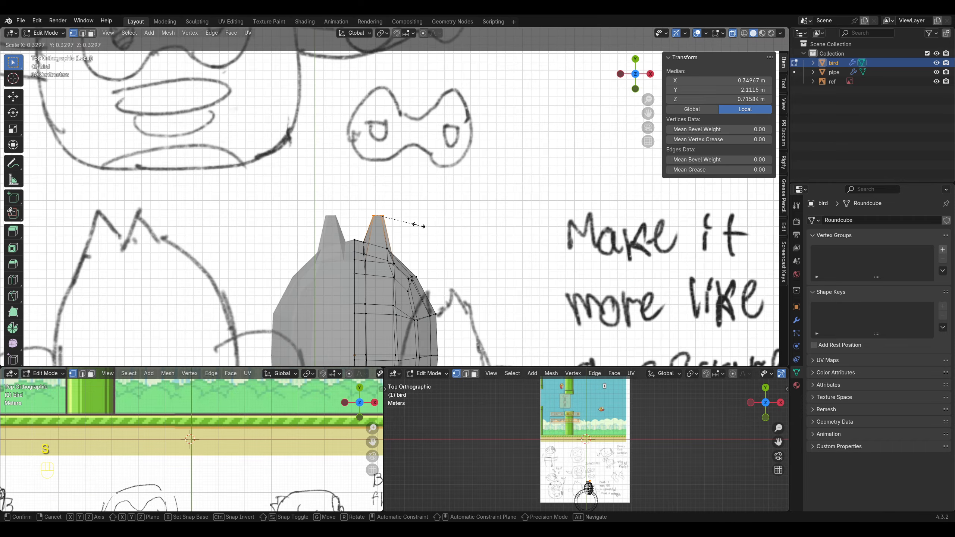
{"action": "left_click_drag", "start_coordinate": [390, 175], "coordinate": [417, 197]}
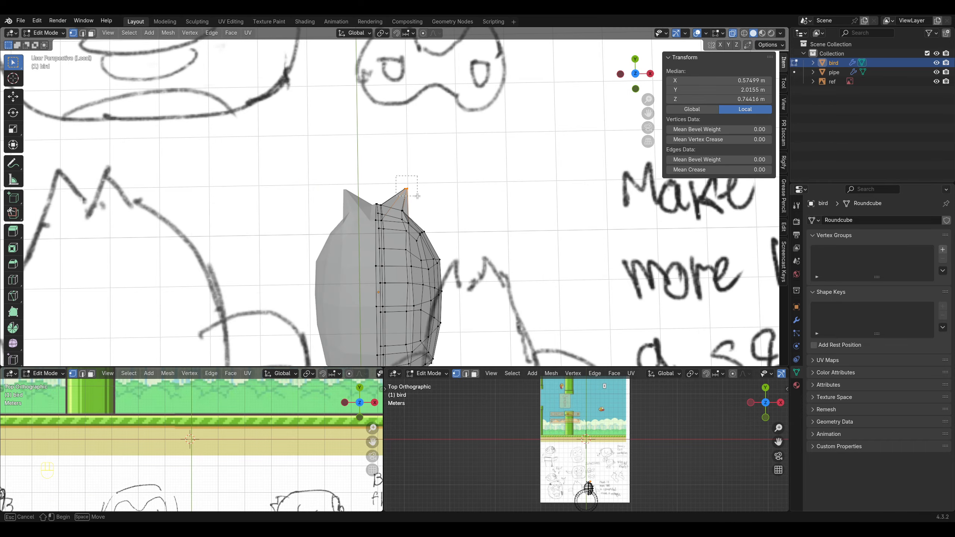
{"action": "key", "text": "m"}
{"action": "left_click", "coordinate": [418, 197]}
{"action": "middle_click_drag", "start_coordinate": [422, 213], "coordinate": [426, 205]}
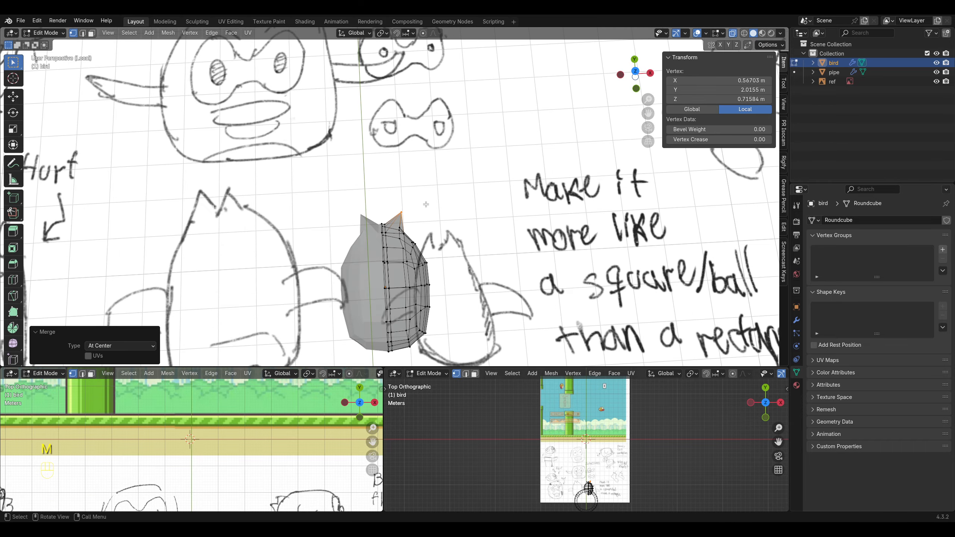
Step: Return the bird to Object Mode and shade it smooth
{"action": "key", "text": "KP_7"}
{"action": "key", "text": "Tab"}
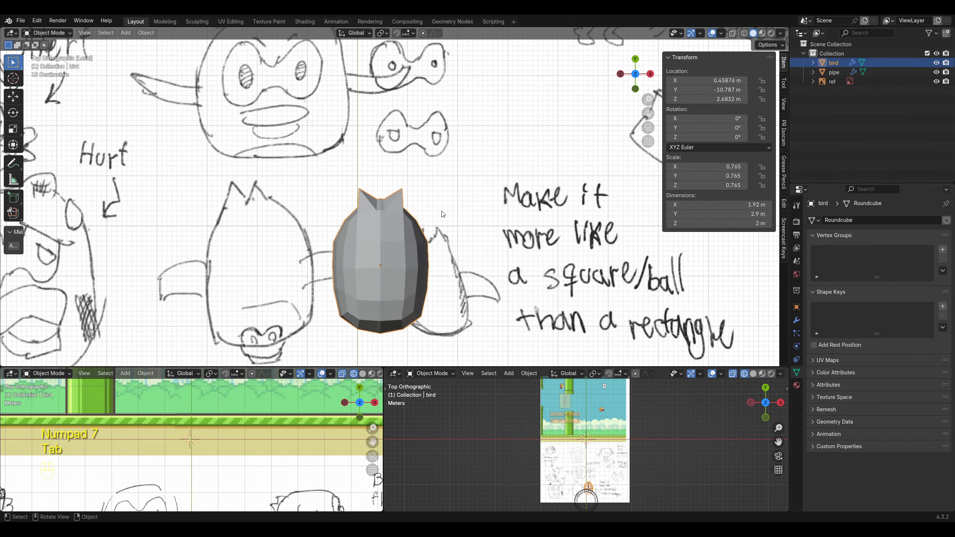
{"action": "scroll", "coordinate": [443, 215], "scroll_direction": "down", "scroll_amount": 4}
{"action": "right_click", "coordinate": [386, 225]}
{"action": "left_click", "coordinate": [386, 225]}
{"action": "left_click", "coordinate": [405, 292]}
{"action": "scroll", "coordinate": [405, 292], "scroll_direction": "up", "scroll_amount": 2}
{"action": "middle_click_drag", "start_coordinate": [368, 239], "coordinate": [512, 223]}
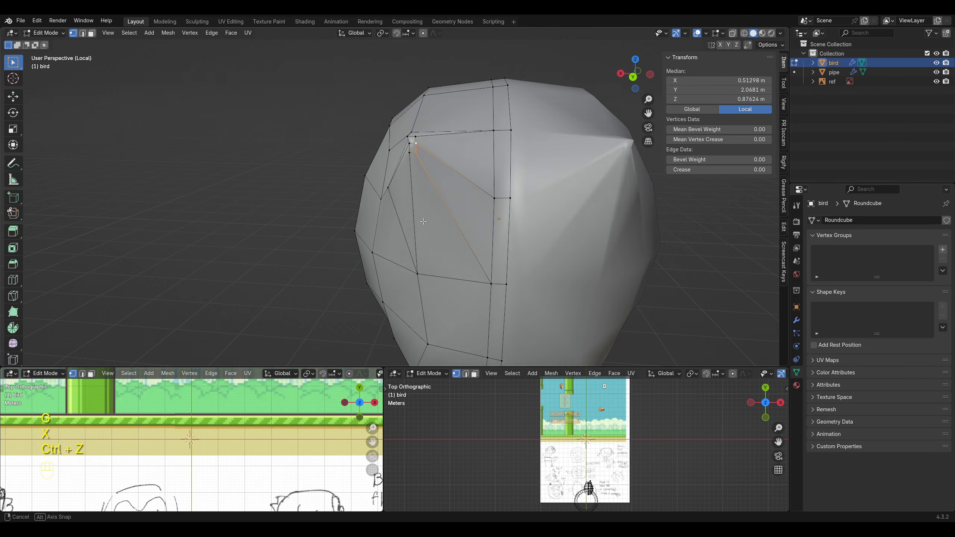
Step: Try to merge the vertices near the tail feather's tip
{"action": "middle_click_drag", "start_coordinate": [423, 221], "coordinate": [443, 256]}
{"action": "left_click_drag", "start_coordinate": [416, 169], "coordinate": [435, 190]}
{"action": "key", "text": "m"}
{"action": "left_click", "coordinate": [435, 191]}
{"action": "middle_click_drag", "start_coordinate": [435, 191], "coordinate": [485, 150]}
{"action": "scroll", "coordinate": [470, 218], "scroll_direction": "down", "scroll_amount": 3}
{"action": "key", "text": "Tab"}
{"action": "left_click", "coordinate": [467, 222]}
{"action": "middle_click_drag", "start_coordinate": [467, 222], "coordinate": [404, 213]}
{"action": "key", "text": "ctrl+z"}
{"action": "key", "text": "ctrl+z"}
{"action": "key", "text": "ctrl+z"}
{"action": "key", "text": "Tab"}
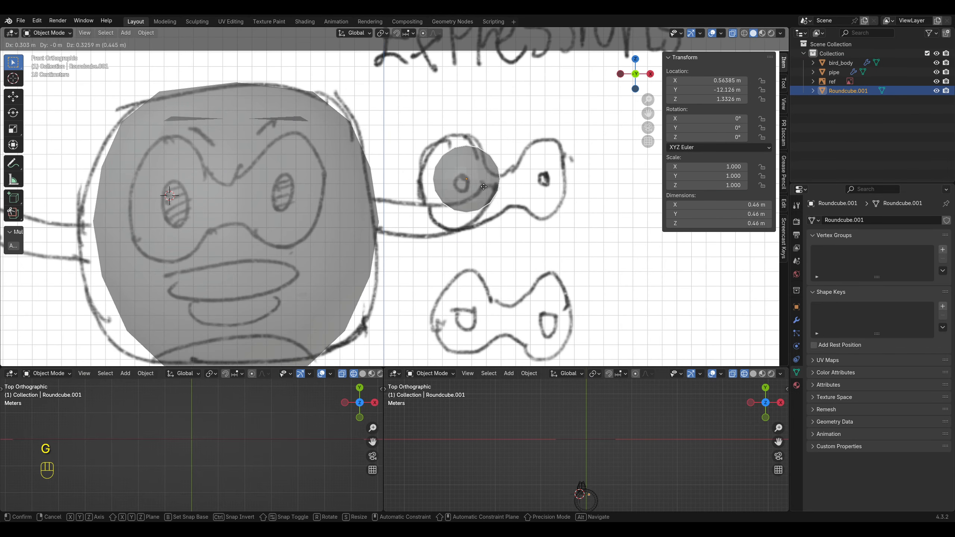
Step: Rename the small round cube on the eye sketch as eyes and stretch it along Z to about 0.69 m tall
{"action": "double_click", "coordinate": [842, 91]}
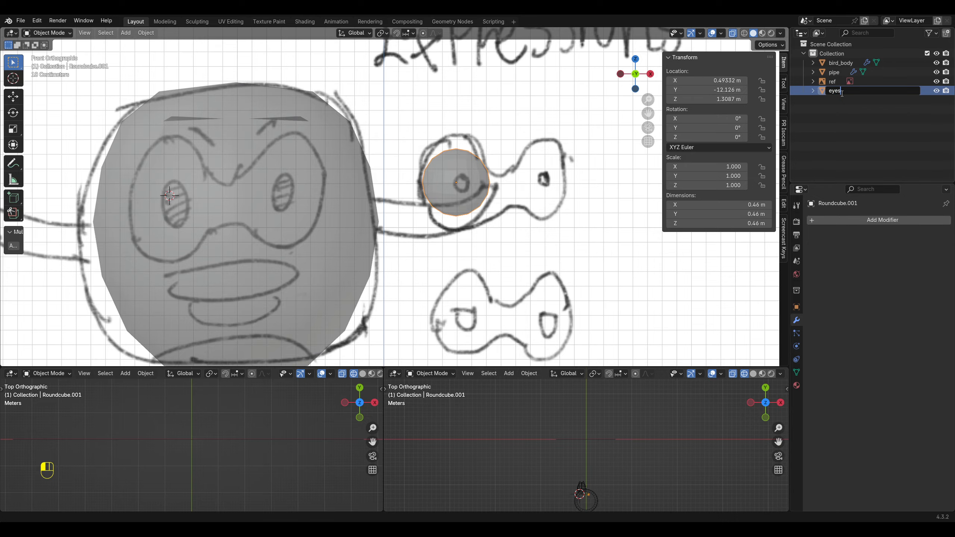
{"action": "key", "text": "ctrl+z"}
{"action": "key", "text": "s"}
{"action": "key", "text": "z"}
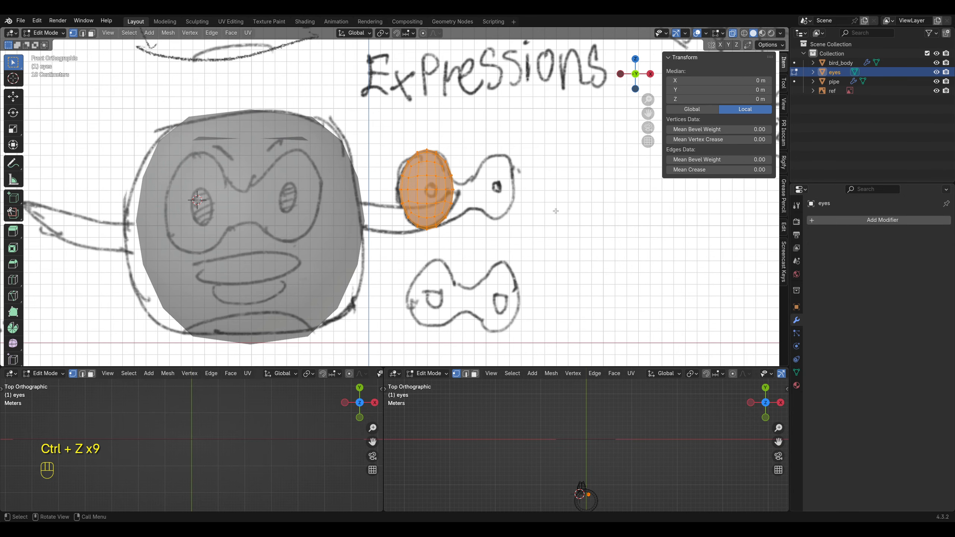
{"action": "middle_click_drag", "start_coordinate": [556, 209], "coordinate": [540, 207], "text": "shift"}
{"action": "scroll", "coordinate": [468, 194], "scroll_direction": "up", "scroll_amount": 1}
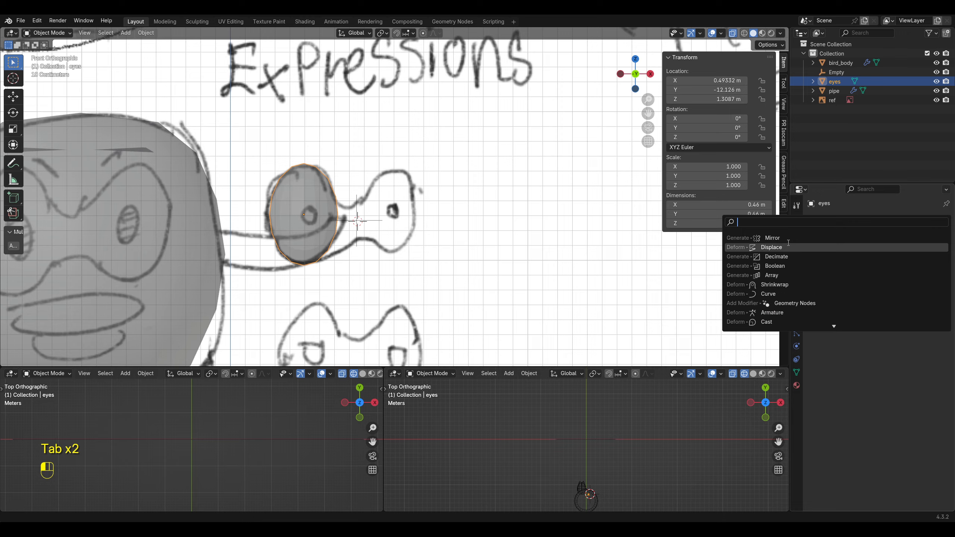
Step: Set the eye's Mirror modifier to mirror across the Empty placed between the sketched eyes
{"action": "left_click", "coordinate": [786, 243]}
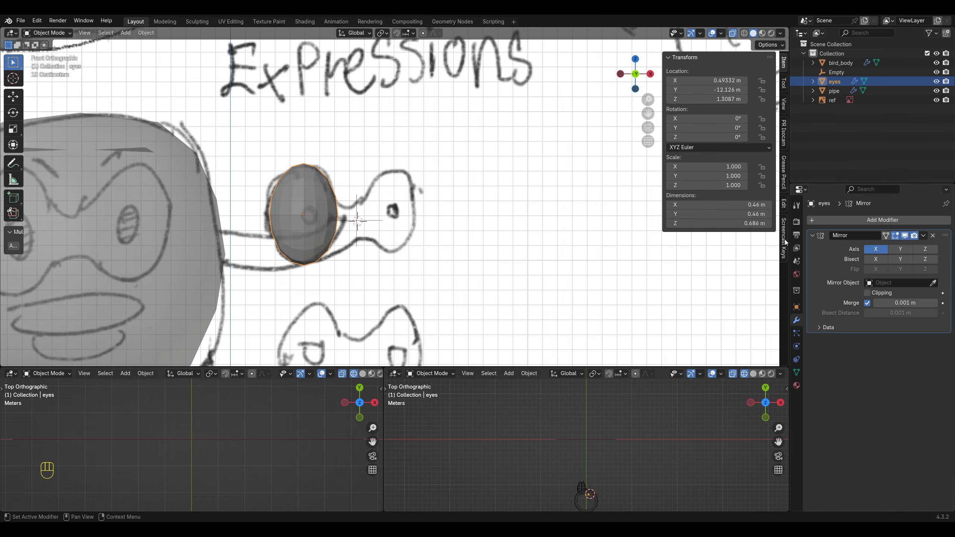
{"action": "left_click", "coordinate": [359, 217]}
{"action": "key", "text": "Tab"}
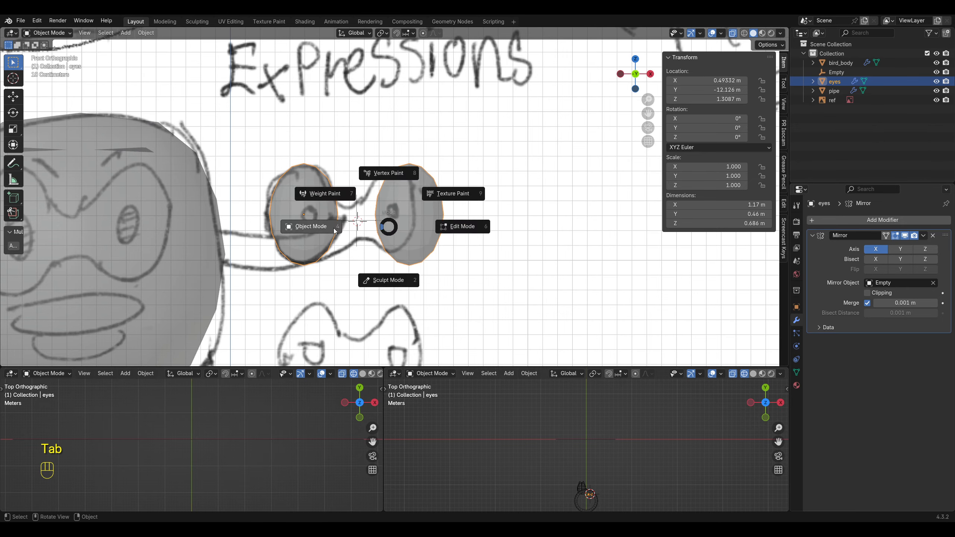
Step: Open the eyes mesh in Edit Mode and isolate it in local view
{"action": "scroll", "coordinate": [380, 235], "scroll_direction": "up", "scroll_amount": 1}
{"action": "key", "text": "Tab"}
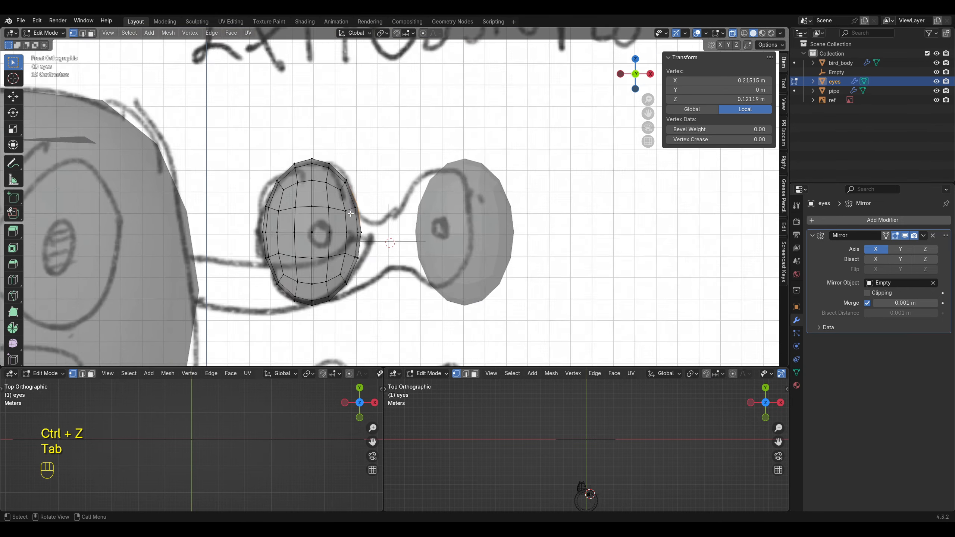
{"action": "middle_click_drag", "start_coordinate": [371, 236], "coordinate": [322, 243]}
{"action": "key", "text": "KP_Divide"}
{"action": "key", "text": "KP_1"}
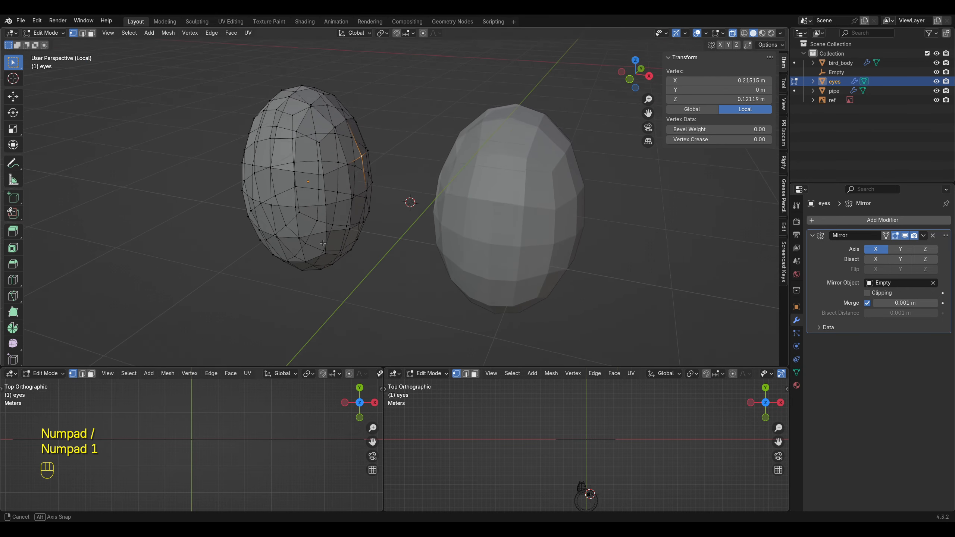
Step: Delete the vertex on the eye's inner side to open the mesh toward the other eye
{"action": "left_click", "coordinate": [732, 33]}
{"action": "key", "text": "ctrl+z"}
{"action": "key", "text": "x"}
Step: Extrude the eye's open inner edge toward the other eye, flatten it along X and move it to the mirror centre
{"action": "middle_click_drag", "start_coordinate": [361, 128], "coordinate": [414, 158]}
{"action": "left_click", "coordinate": [364, 154], "text": "alt"}
{"action": "key", "text": "KP_1"}
{"action": "key", "text": "e"}
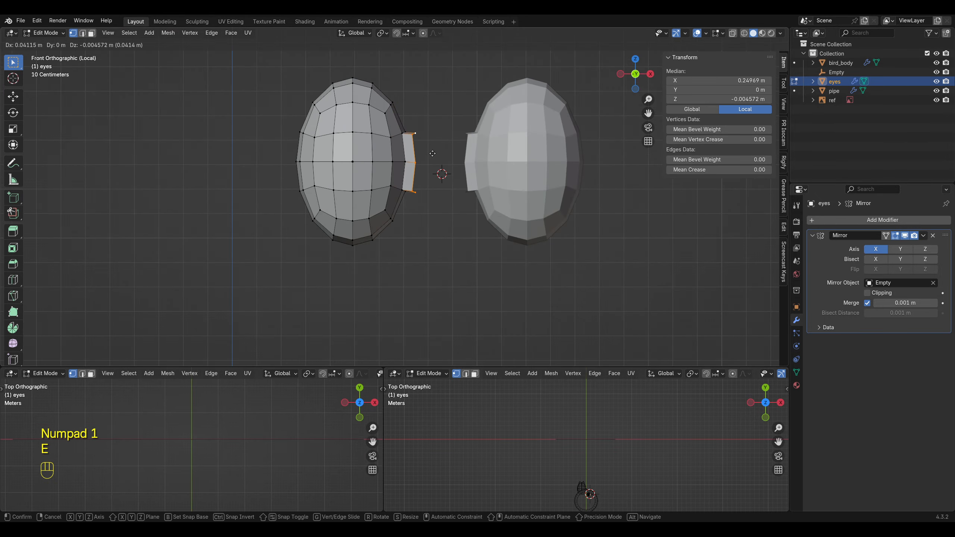
{"action": "key", "text": "s"}
{"action": "key", "text": "x"}
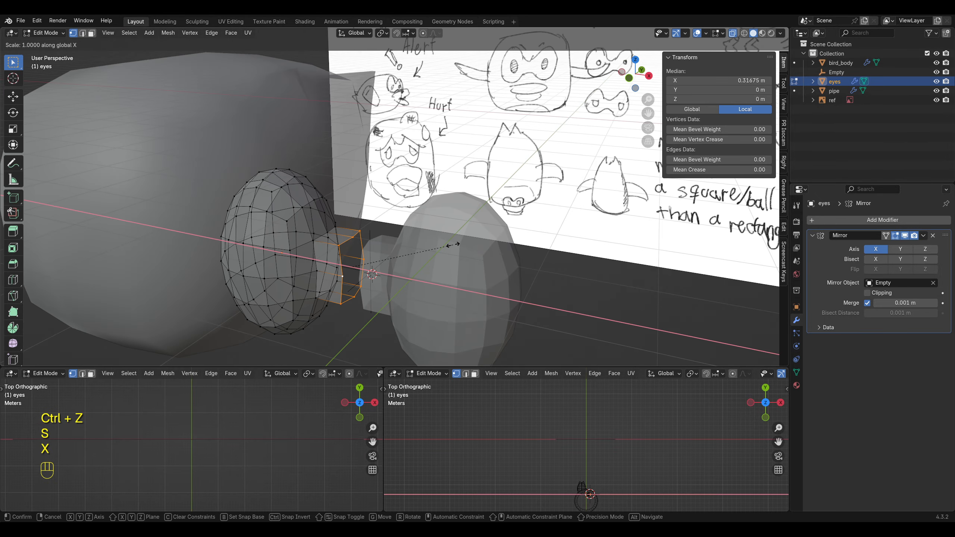
{"action": "key", "text": "Return"}
{"action": "key", "text": "g"}
{"action": "key", "text": "x"}
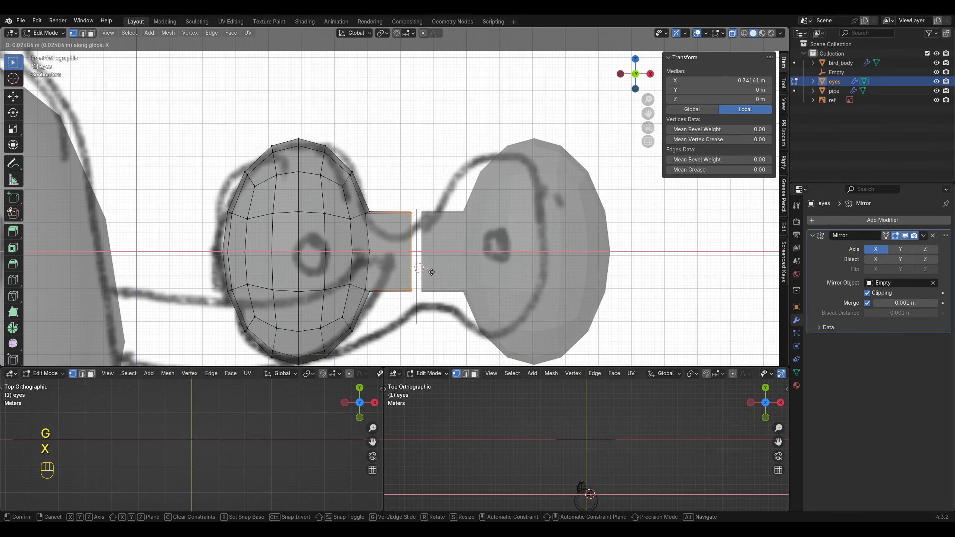
{"action": "left_click", "coordinate": [408, 252]}
Step: Add two loop cuts to the bridge between the eyes and shrink its middle loop to about 0.757 with smooth proportional editing
{"action": "key", "text": "ctrl+r"}
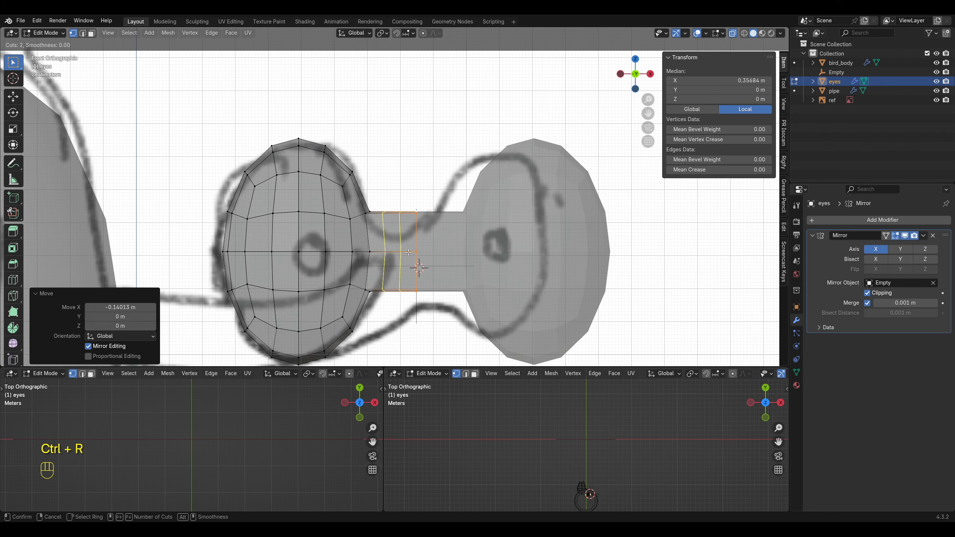
{"action": "scroll", "coordinate": [408, 253], "scroll_direction": "down", "scroll_amount": 1}
{"action": "double_click", "coordinate": [408, 252]}
{"action": "left_click", "coordinate": [416, 272], "text": "alt"}
{"action": "key", "text": "o"}
{"action": "key", "text": "s"}
{"action": "left_click", "coordinate": [428, 299]}
Step: Try another loop cut where the bridge meets the eye, scale it to about 0.84, and undo the bridge
{"action": "key", "text": "ctrl+r"}
{"action": "left_click", "coordinate": [373, 219]}
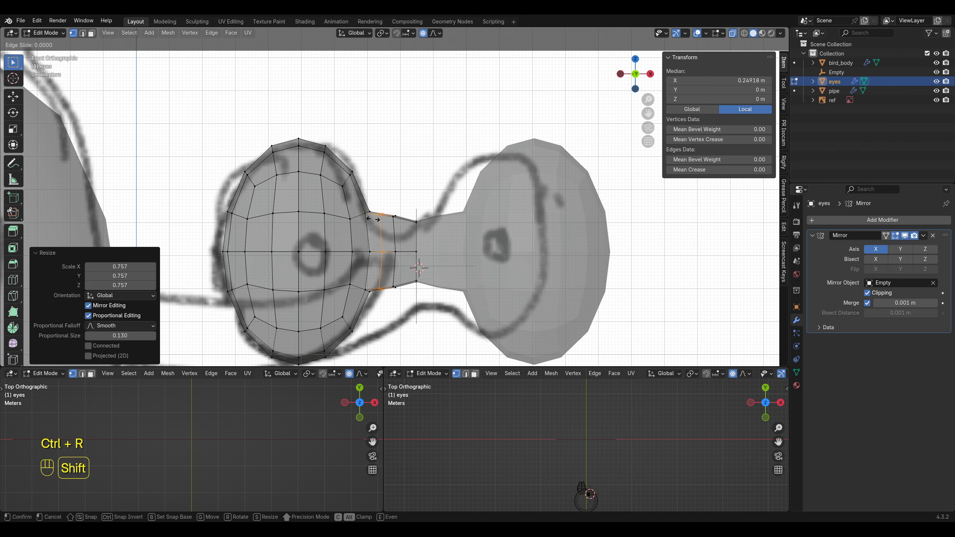
{"action": "left_click", "coordinate": [373, 219]}
{"action": "left_click", "coordinate": [417, 275], "text": "alt"}
{"action": "key", "text": "s"}
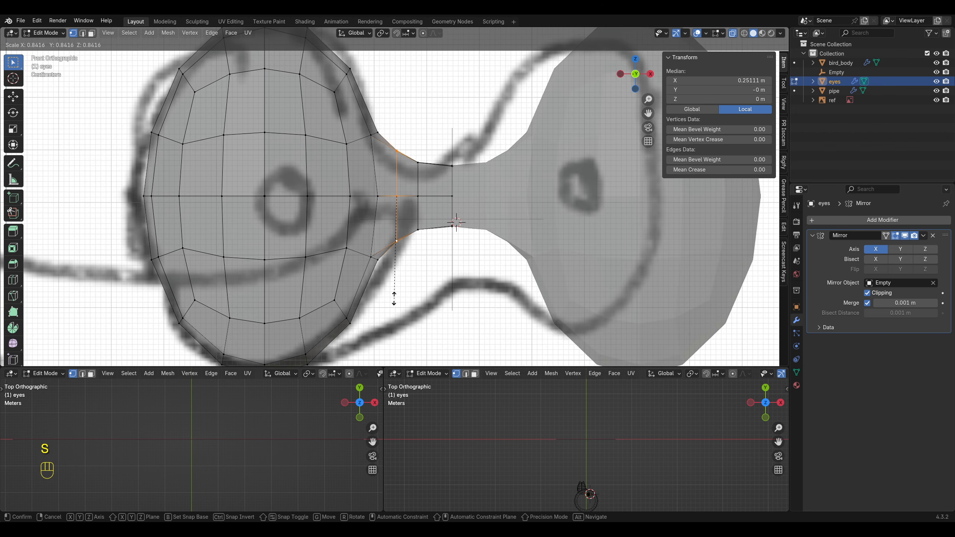
{"action": "key", "text": "ctrl+z"}
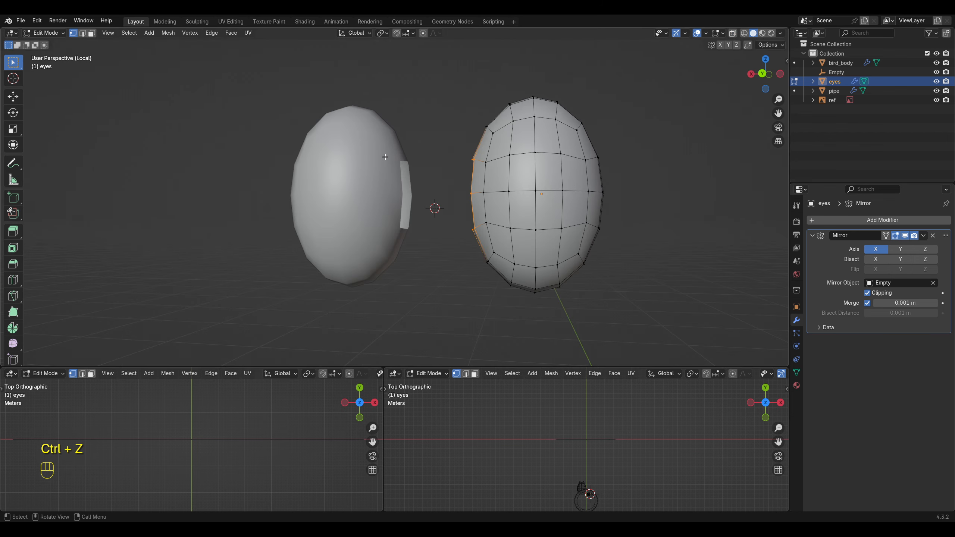
Step: Scale the eye's open edge loop up about 1.46 times and extrude it in segments to the mirror centre
{"action": "key", "text": "KP_1"}
{"action": "key", "text": "s"}
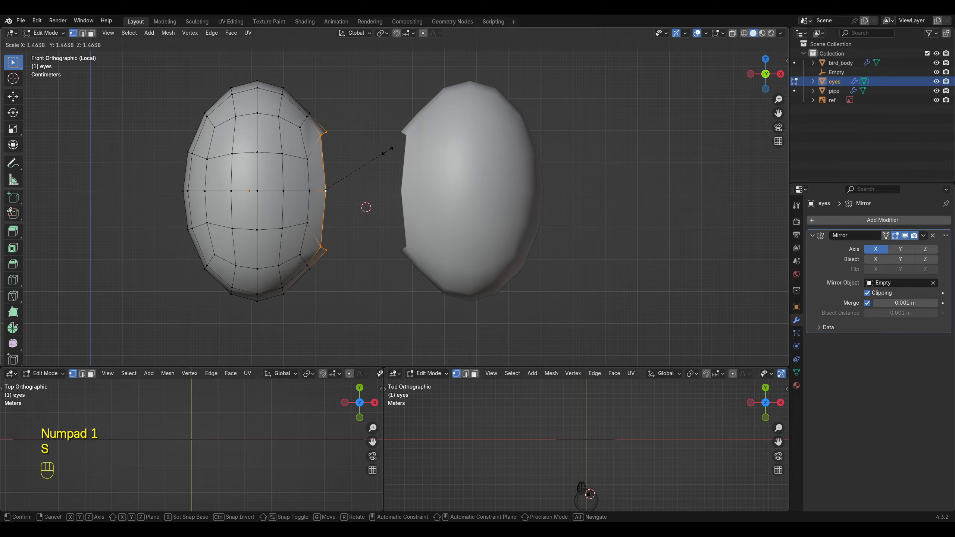
{"action": "left_click", "coordinate": [387, 152]}
{"action": "key", "text": "e"}
{"action": "key", "text": "e"}
{"action": "left_click", "coordinate": [452, 184]}
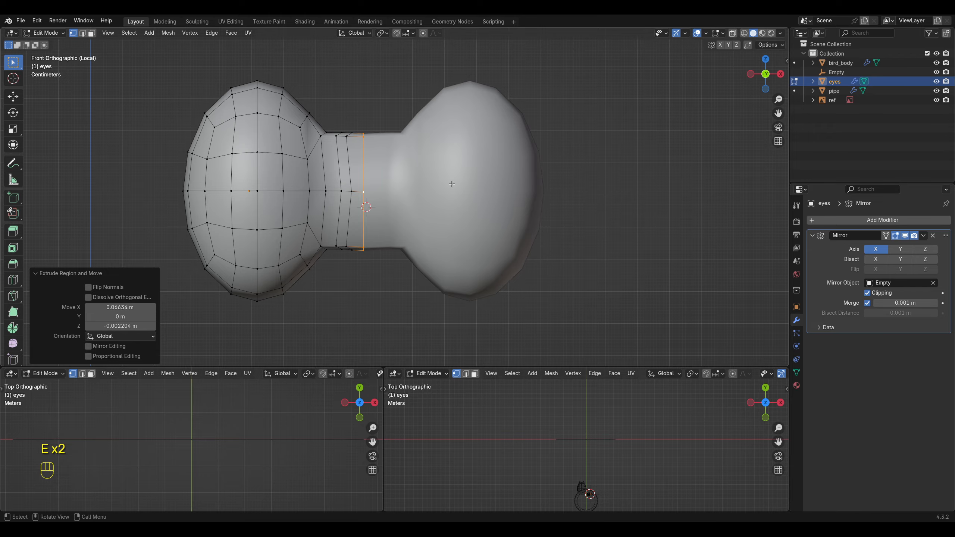
Step: Shrink the bridge's middle loop with proportional editing and scale the neighbouring loop to narrow the neck between the eyes
{"action": "key", "text": "o"}
{"action": "key", "text": "s"}
{"action": "left_click", "coordinate": [368, 177]}
{"action": "key", "text": "o"}
{"action": "key", "text": "s"}
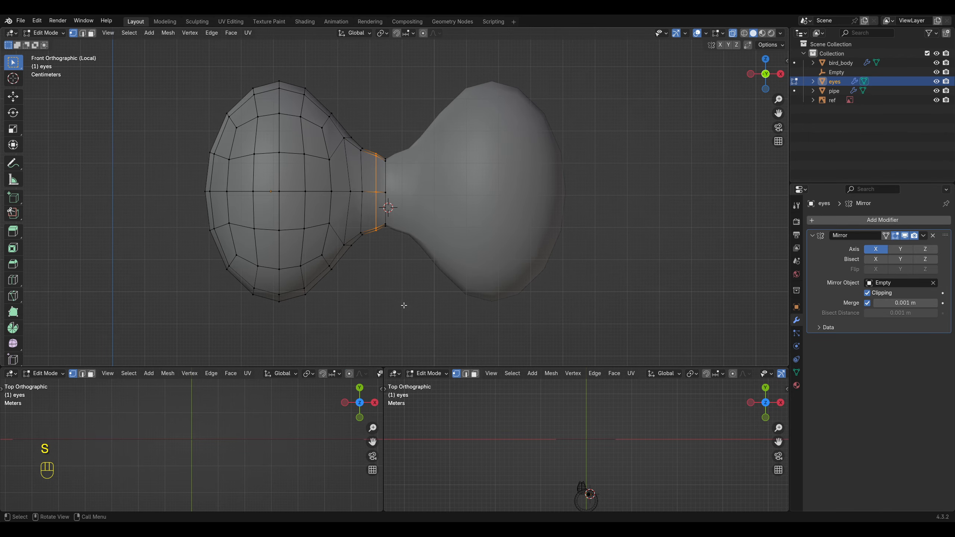
{"action": "left_click", "coordinate": [375, 250]}
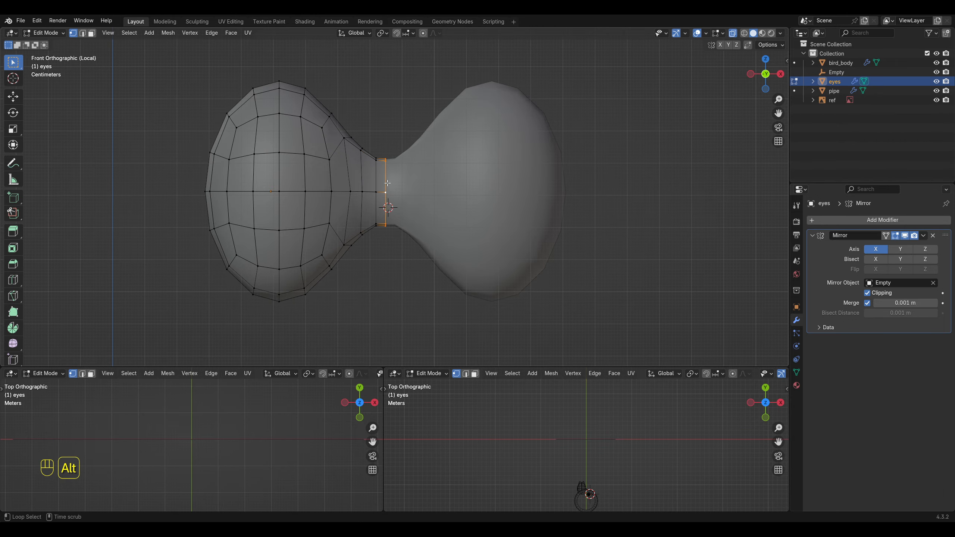
Step: Adjust the bridge's lower middle vertices with proportional editing to follow the sketched curve between the eyes
{"action": "key", "text": "Tab"}
{"action": "scroll", "coordinate": [403, 262], "scroll_direction": "down", "scroll_amount": 8}
{"action": "scroll", "coordinate": [400, 262], "scroll_direction": "up", "scroll_amount": 8}
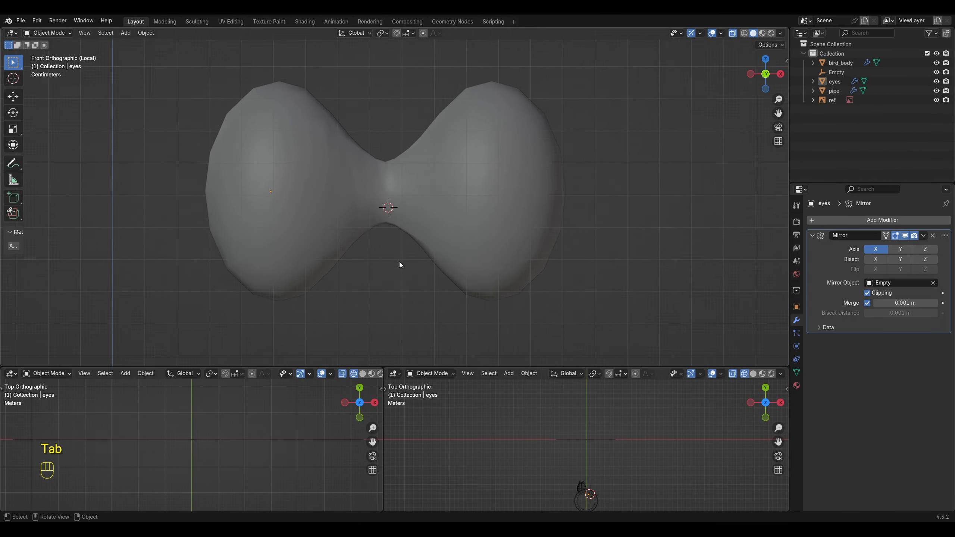
{"action": "middle_click_drag", "start_coordinate": [399, 261], "coordinate": [418, 273]}
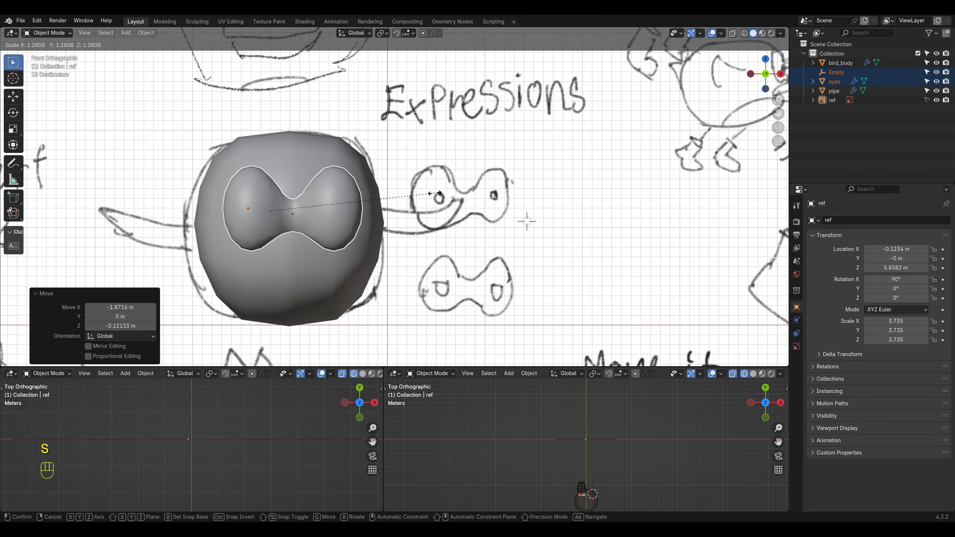
{"action": "scroll", "coordinate": [394, 218], "scroll_direction": "down", "scroll_amount": 4}
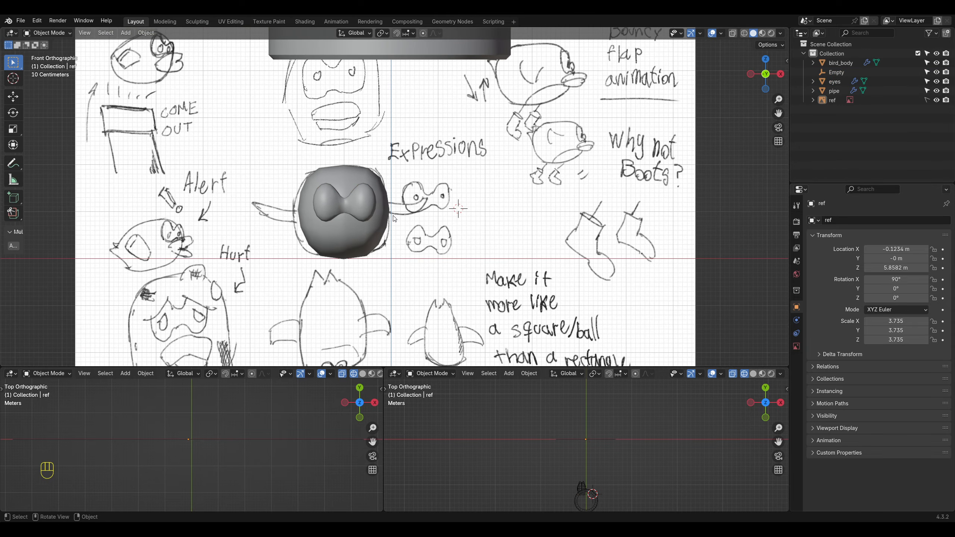
Step: Rotate the joined eyes about 6° in side view and move them against the front of the bird body
{"action": "mouse_move", "coordinate": [393, 218]}
{"action": "middle_mouse_down"}
{"action": "mouse_move", "coordinate": [489, 229]}
{"action": "mouse_move", "coordinate": [472, 219]}
{"action": "mouse_move", "coordinate": [415, 221]}
{"action": "middle_mouse_up"}
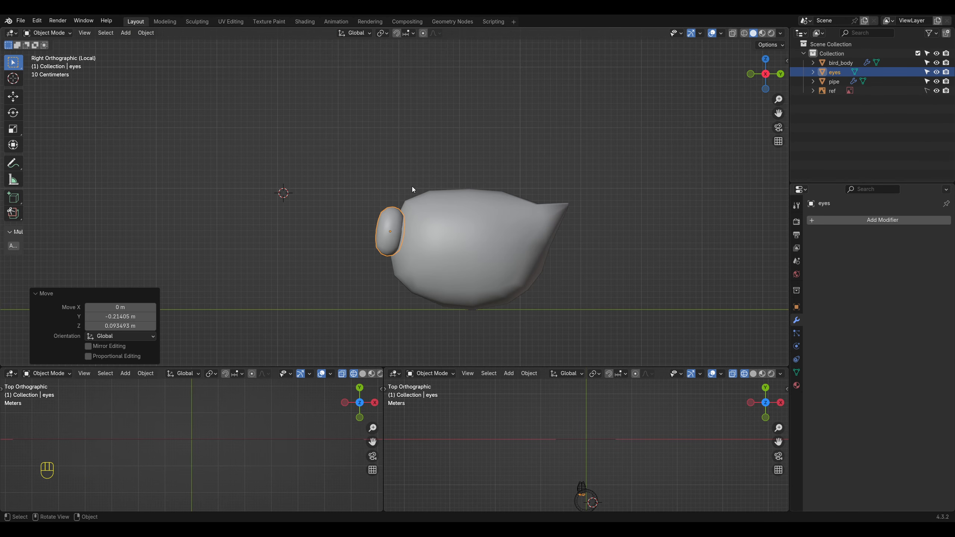
{"action": "key", "text": "r"}
{"action": "left_click", "coordinate": [413, 172]}
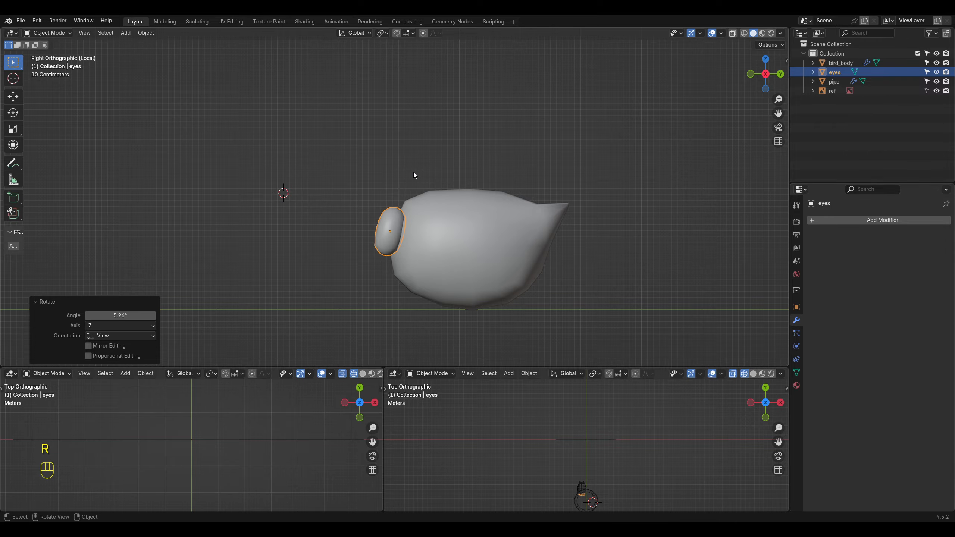
{"action": "key", "text": "g"}
{"action": "left_click", "coordinate": [428, 168]}
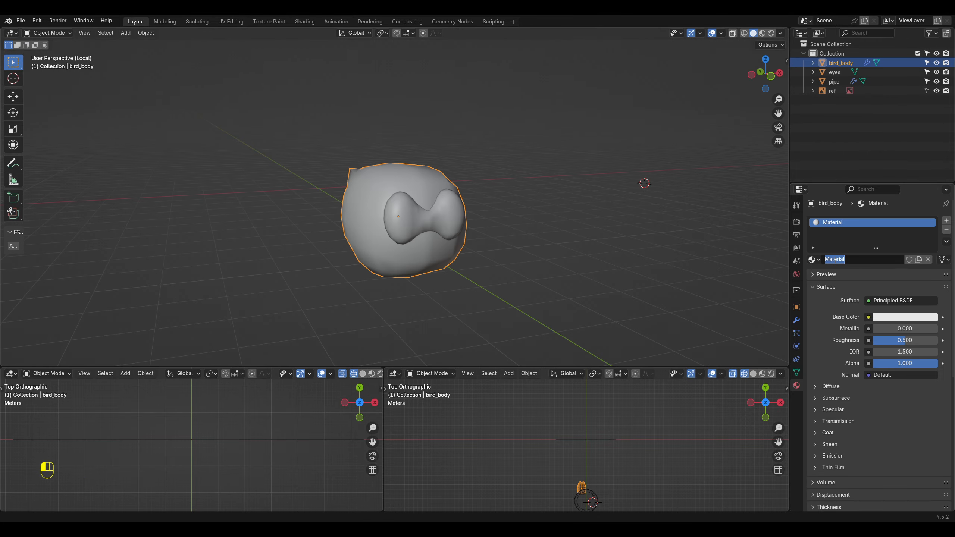
Step: Rename the bird body's material as yellow and give it a yellow base color
{"action": "left_click", "coordinate": [835, 260]}
{"action": "type", "text": "yellow"}
{"action": "key", "text": "Return"}
{"action": "left_click", "coordinate": [890, 319]}
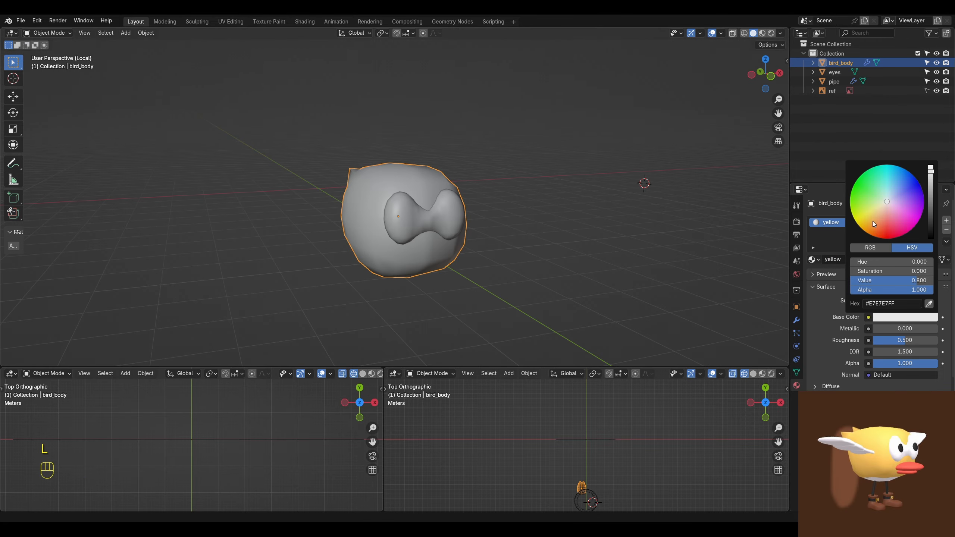
Step: Show the viewport in Material Preview and shift the body's base color to a warmer orange-yellow
{"action": "key", "text": "z"}
{"action": "left_click", "coordinate": [471, 183]}
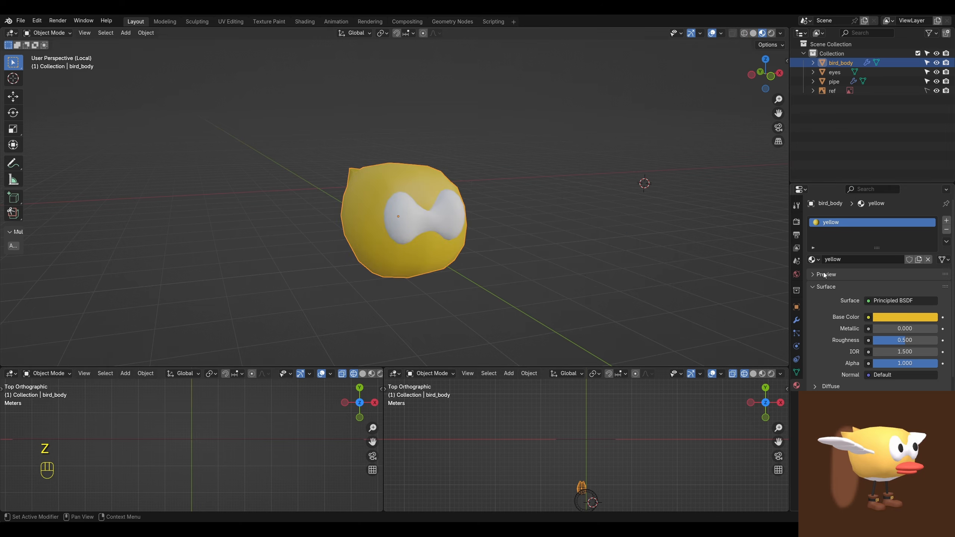
{"action": "left_click", "coordinate": [885, 319]}
{"action": "middle_click_drag", "start_coordinate": [539, 226], "coordinate": [471, 170]}
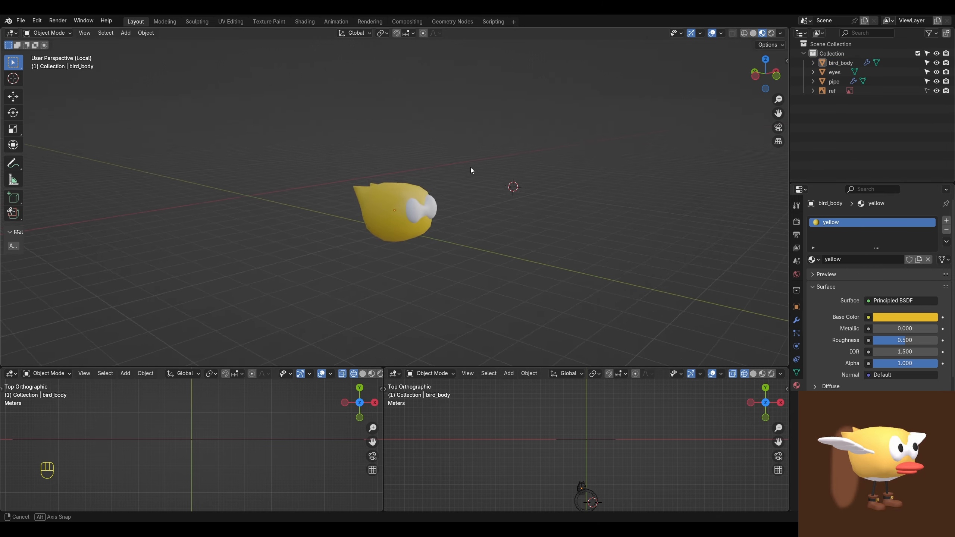
{"action": "left_click", "coordinate": [895, 317]}
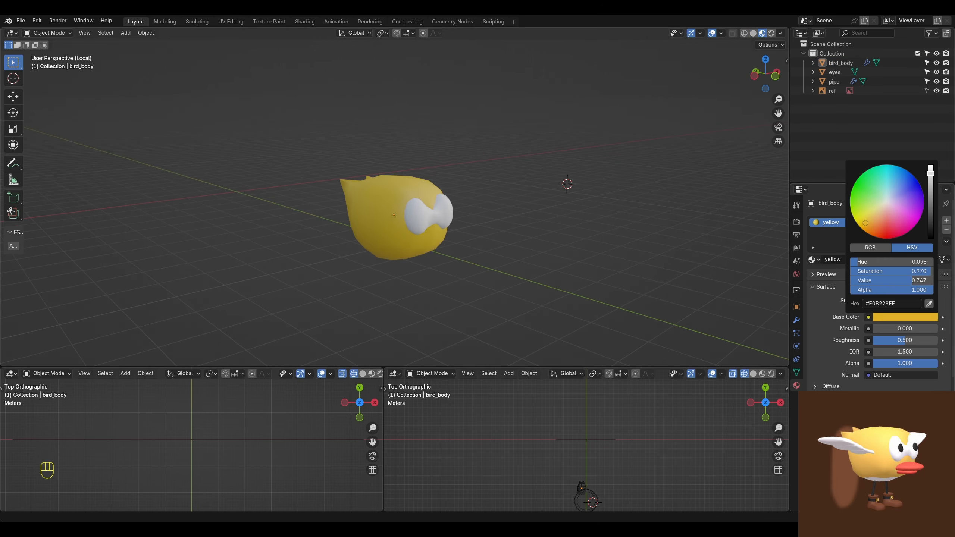
Step: Try rotating the bird body and eyes together about 49.5° around the global Z axis
{"action": "key", "text": "ctrl+KP_3"}
{"action": "key", "text": "KP_1"}
{"action": "key", "text": "r"}
{"action": "key", "text": "z"}
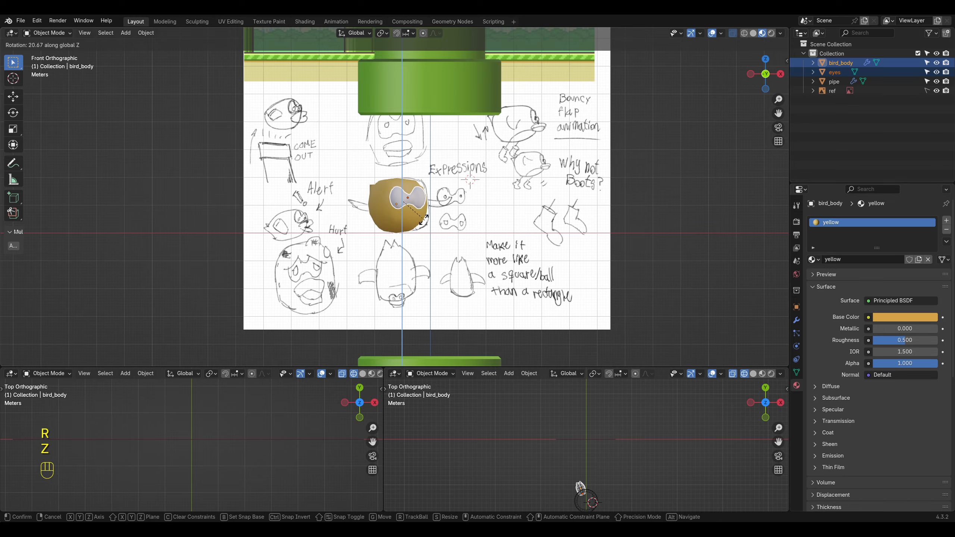
{"action": "key", "text": "ctrl+z"}
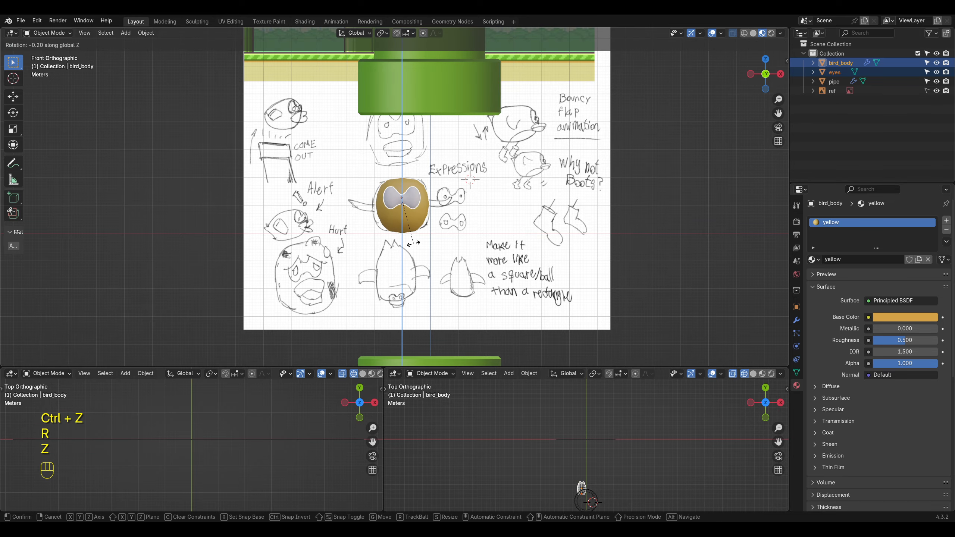
{"action": "left_click", "coordinate": [390, 218]}
{"action": "scroll", "coordinate": [602, 282], "scroll_direction": "down", "scroll_amount": 5}
{"action": "scroll", "coordinate": [557, 268], "scroll_direction": "up", "scroll_amount": 8}
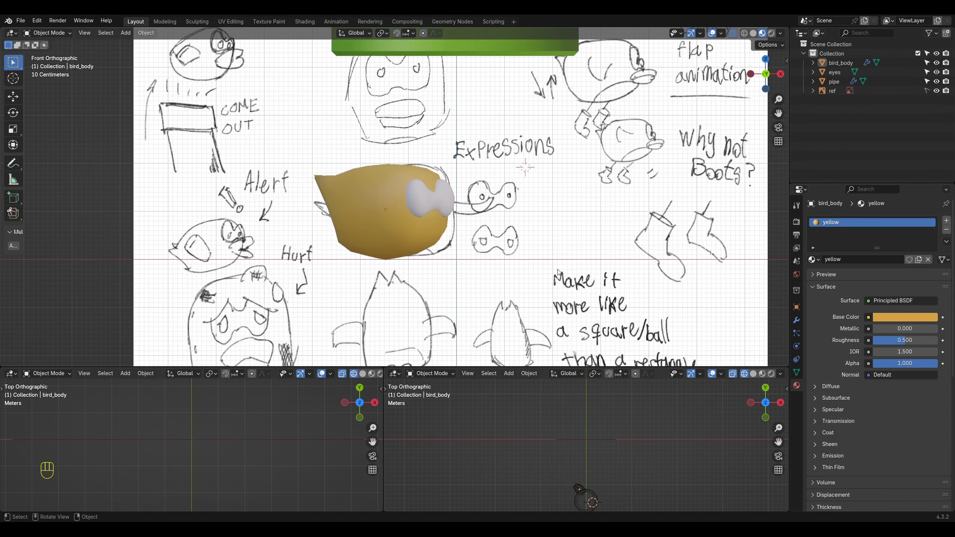
Step: Add a round cube in front of the body below the eyes for the beak and open it in Edit Mode
{"action": "key", "text": "KP_1"}
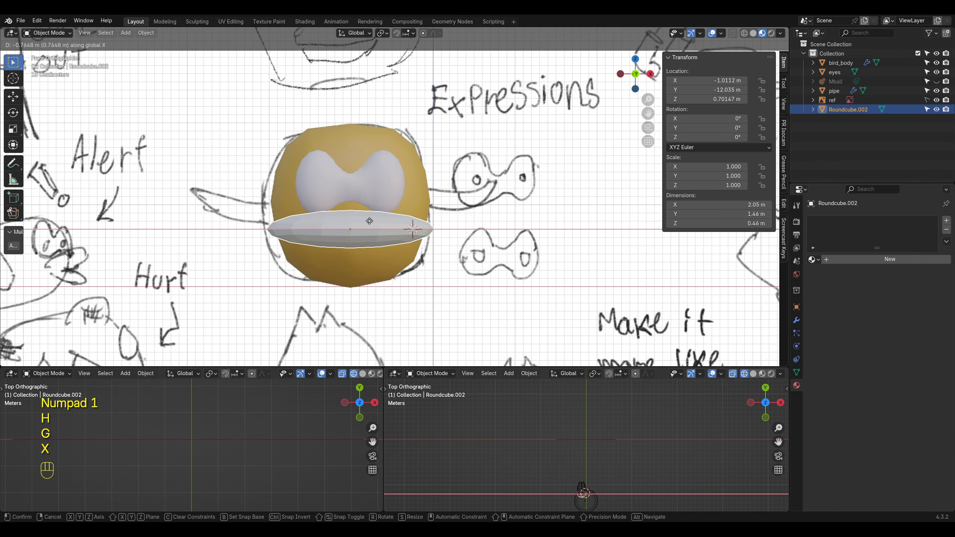
{"action": "left_click", "coordinate": [357, 222]}
{"action": "right_click", "coordinate": [357, 223]}
{"action": "left_click", "coordinate": [357, 222]}
{"action": "key", "text": "Tab"}
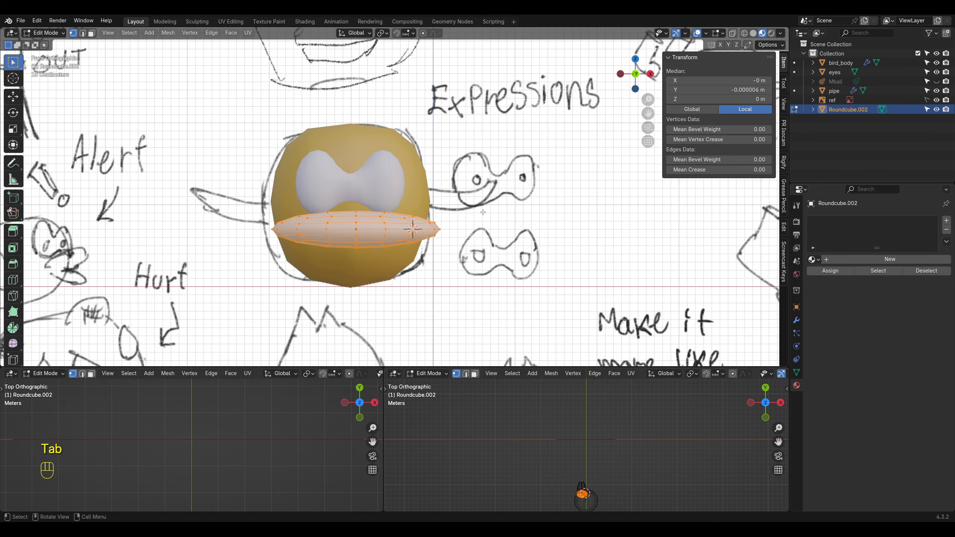
Step: Scale the beak's mesh along Z and X to about 0.586 m tall and 1.49 m wide
{"action": "key", "text": "s"}
{"action": "key", "text": "z"}
{"action": "left_click", "coordinate": [529, 216]}
{"action": "key", "text": "s"}
{"action": "key", "text": "x"}
{"action": "left_click", "coordinate": [480, 217]}
{"action": "key", "text": "Tab"}
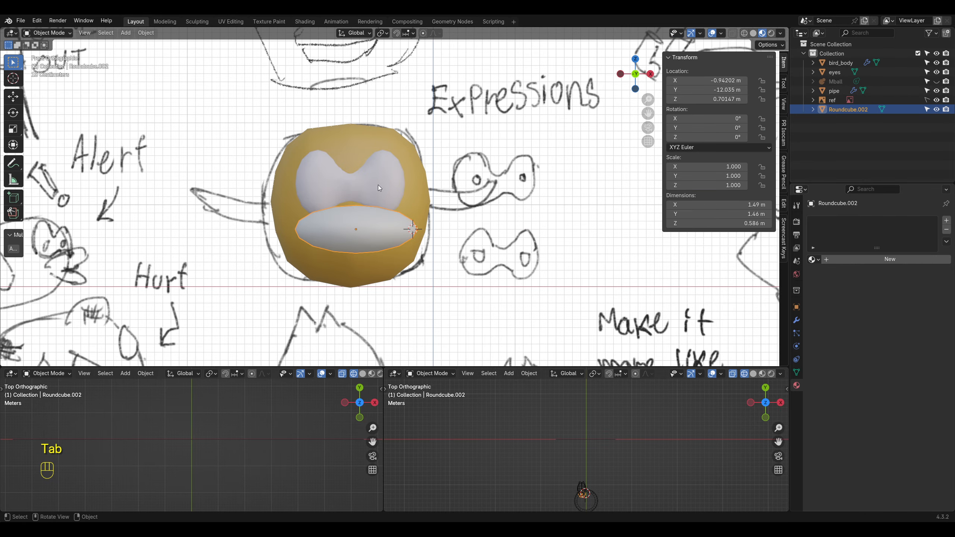
Step: Lower the beak to about Z 0.634 m and scale its mesh to about 1.06 m wide and 0.325 m tall
{"action": "key", "text": "g"}
{"action": "key", "text": "z"}
{"action": "left_click", "coordinate": [363, 165]}
{"action": "scroll", "coordinate": [394, 180], "scroll_direction": "up", "scroll_amount": 1}
{"action": "key", "text": "Tab"}
{"action": "key", "text": "s"}
{"action": "key", "text": "x"}
{"action": "left_click", "coordinate": [430, 197]}
{"action": "key", "text": "s"}
{"action": "key", "text": "z"}
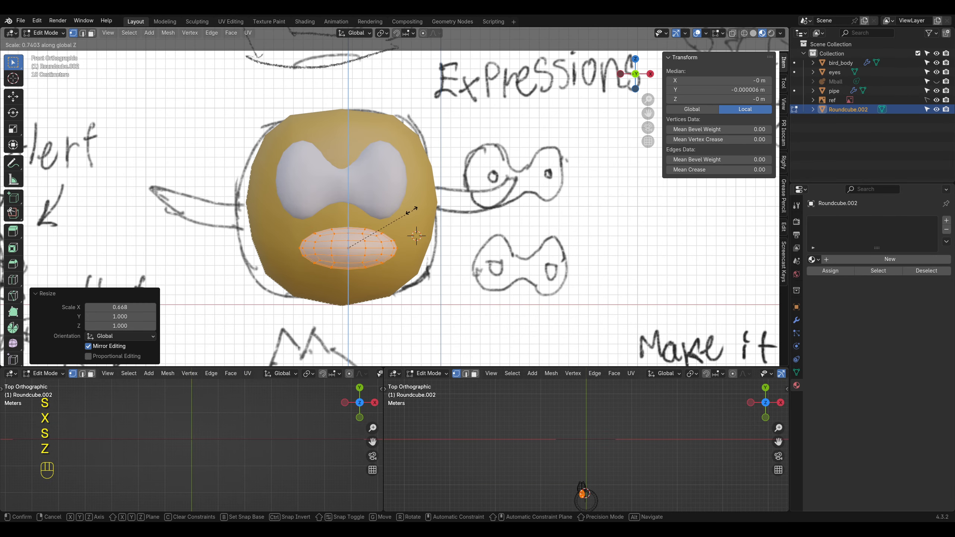
{"action": "left_click", "coordinate": [412, 211]}
{"action": "key", "text": "Tab"}
Step: Duplicate the beak piece straight down along Z to about Z 0.457 m as the lower beak
{"action": "middle_click_drag", "start_coordinate": [391, 226], "coordinate": [470, 259], "text": "shift"}
{"action": "key", "text": "shift+d"}
{"action": "key", "text": "z"}
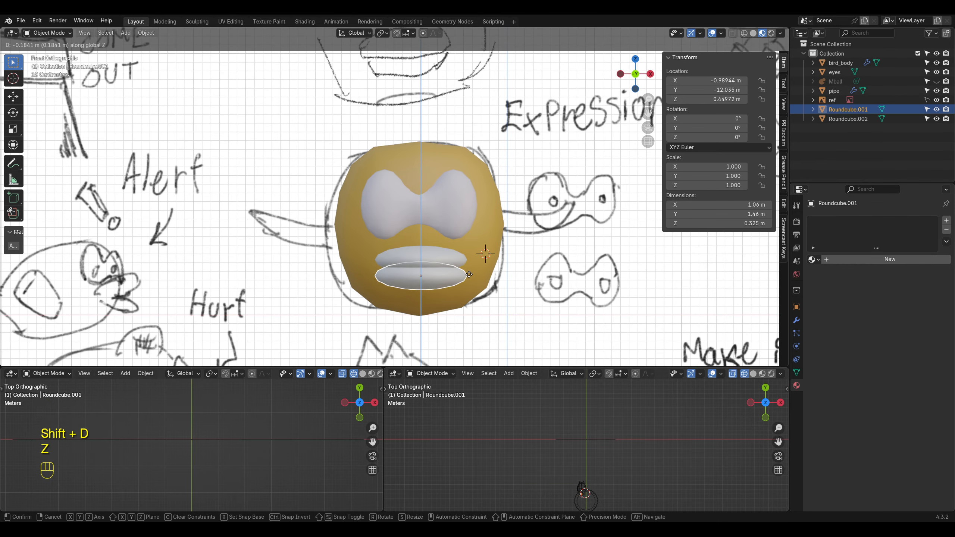
{"action": "left_click", "coordinate": [468, 262]}
Step: Scale the lower beak's mesh down to about 0.637 m wide and 0.195 m tall
{"action": "key", "text": "Tab"}
{"action": "key", "text": "Tab"}
{"action": "key", "text": "Tab"}
{"action": "scroll", "coordinate": [469, 262], "scroll_direction": "up", "scroll_amount": 1}
{"action": "key", "text": "s"}
{"action": "left_click", "coordinate": [504, 277]}
{"action": "key", "text": "Tab"}
{"action": "scroll", "coordinate": [489, 278], "scroll_direction": "down", "scroll_amount": 4}
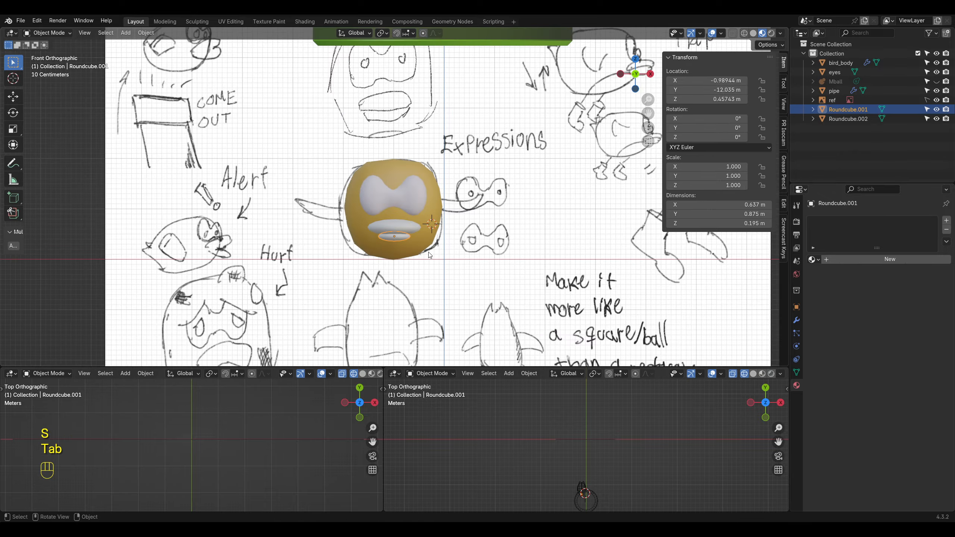
Step: Move the lower beak slightly to about X -0.977 m and Z 0.456 m beneath the upper beak
{"action": "scroll", "coordinate": [398, 277], "scroll_direction": "up", "scroll_amount": 4}
{"action": "left_click", "coordinate": [398, 278]}
{"action": "key", "text": "g"}
{"action": "left_click", "coordinate": [412, 279]}
{"action": "middle_click_drag", "start_coordinate": [411, 279], "coordinate": [356, 288]}
{"action": "left_click", "coordinate": [356, 288]}
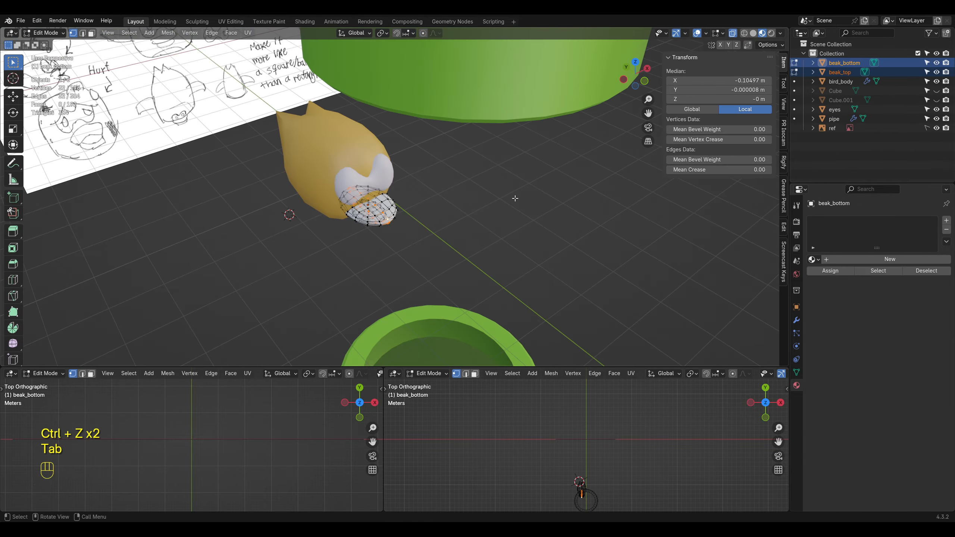
Step: Delete the rear half of the vertices of beak_bottom and beak_top from the top view
{"action": "key", "text": "KP_7"}
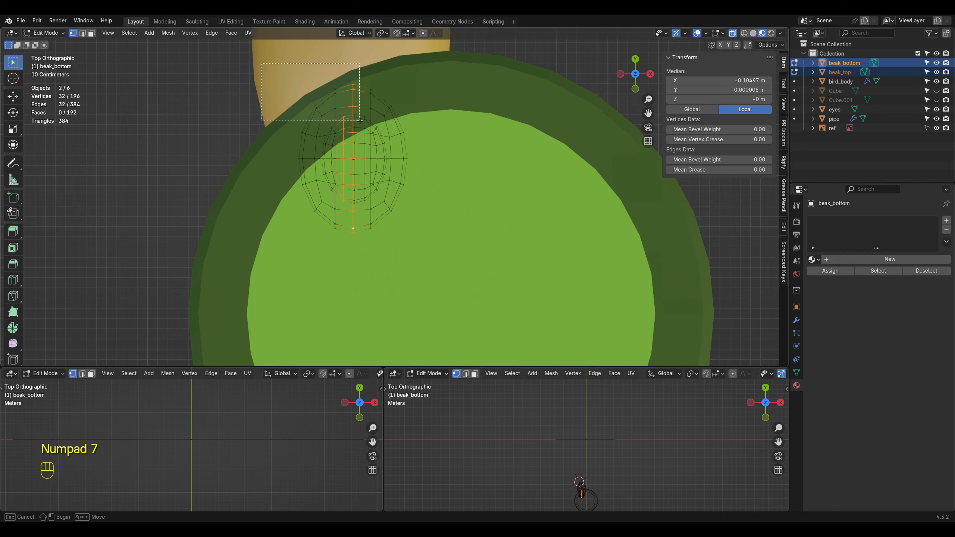
{"action": "left_click_drag", "start_coordinate": [360, 121], "coordinate": [428, 146]}
{"action": "key", "text": "x"}
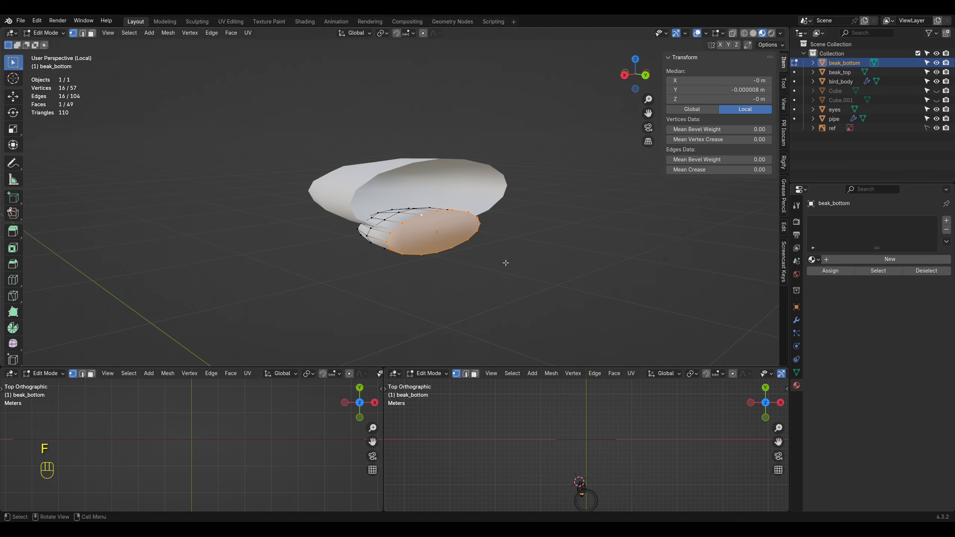
Step: Fill the open back of beak_top with a face
{"action": "key", "text": "Tab"}
{"action": "left_click", "coordinate": [438, 177]}
{"action": "key", "text": "Tab"}
{"action": "key", "text": "f"}
{"action": "key", "text": "Tab"}
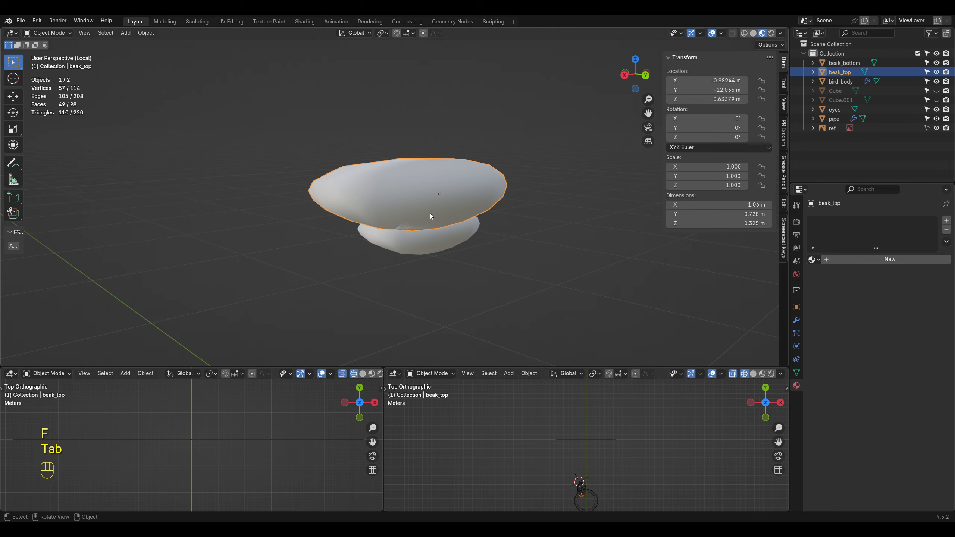
Step: Raise the top middle vertices of beak_top by about 0.023 m and pull its outer upper vertices inward
{"action": "key", "text": "g"}
{"action": "key", "text": "z"}
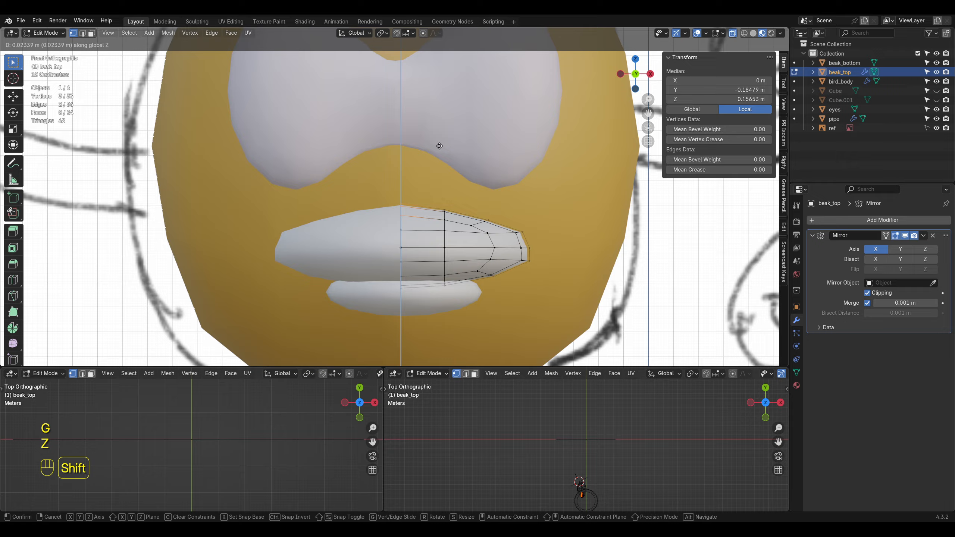
{"action": "left_click", "coordinate": [439, 145], "text": "shift"}
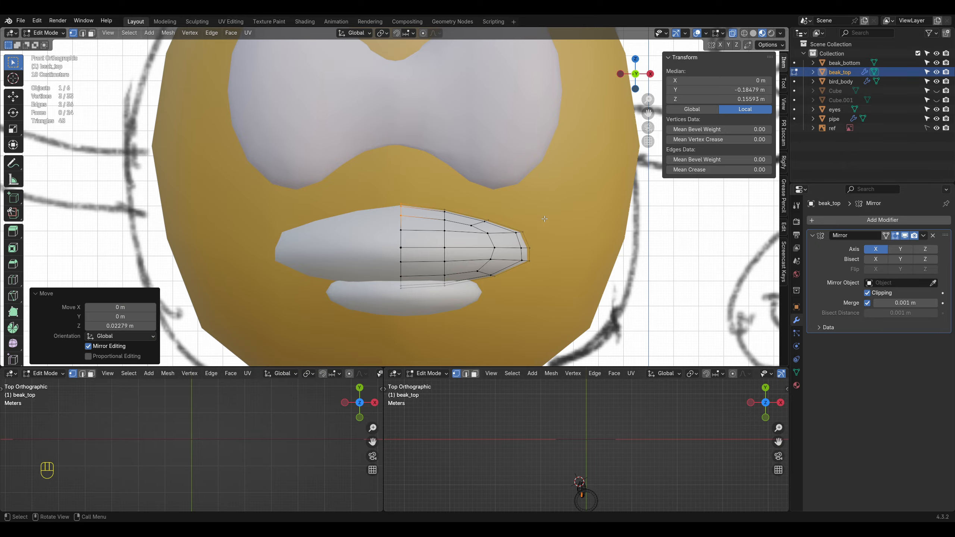
{"action": "left_click_drag", "start_coordinate": [506, 241], "coordinate": [531, 220]}
{"action": "key", "text": "g"}
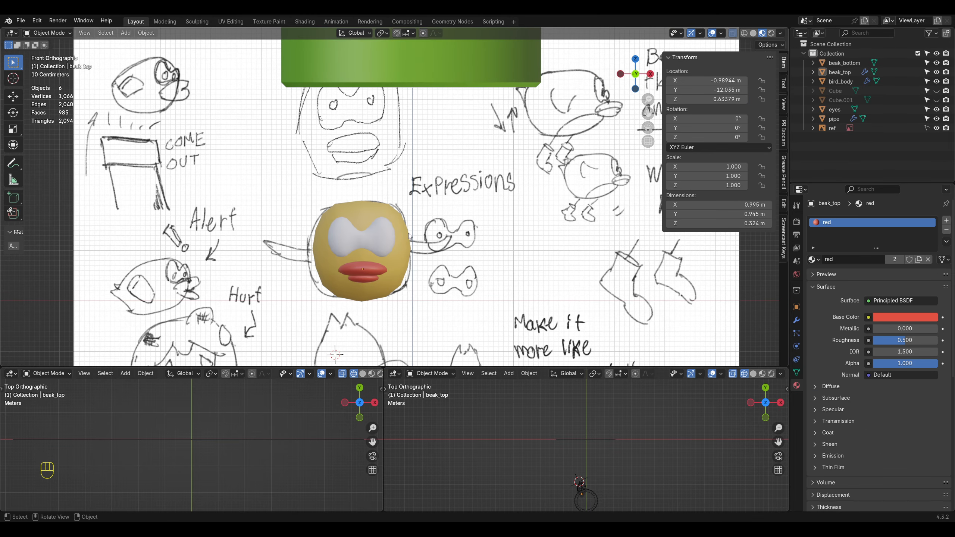
Step: Add a 16-vertex circle over one eye and rotate it 90° about X to face forward
{"action": "middle_click_drag", "start_coordinate": [408, 233], "coordinate": [428, 256]}
{"action": "key", "text": "shift+a"}
{"action": "left_click", "coordinate": [424, 265]}
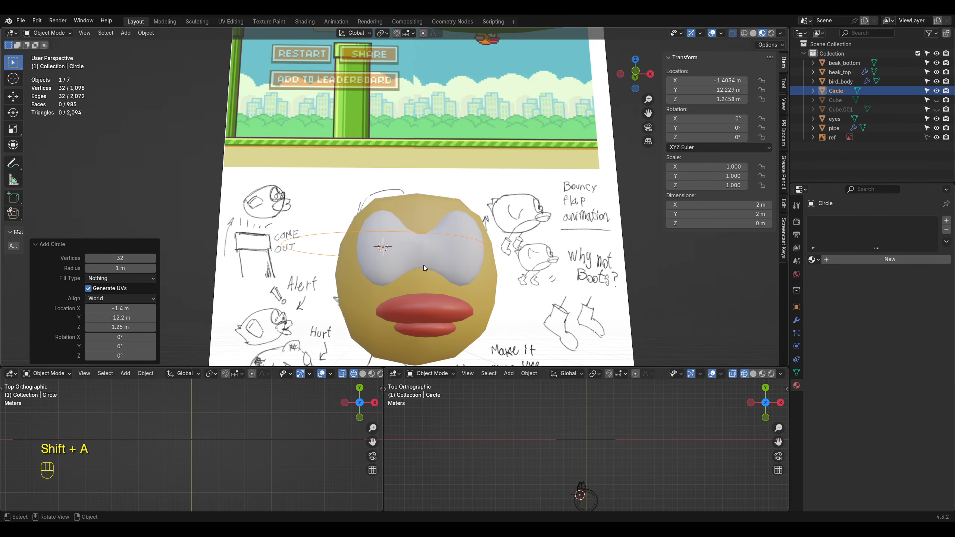
{"action": "scroll", "coordinate": [313, 248], "scroll_direction": "up", "scroll_amount": 1}
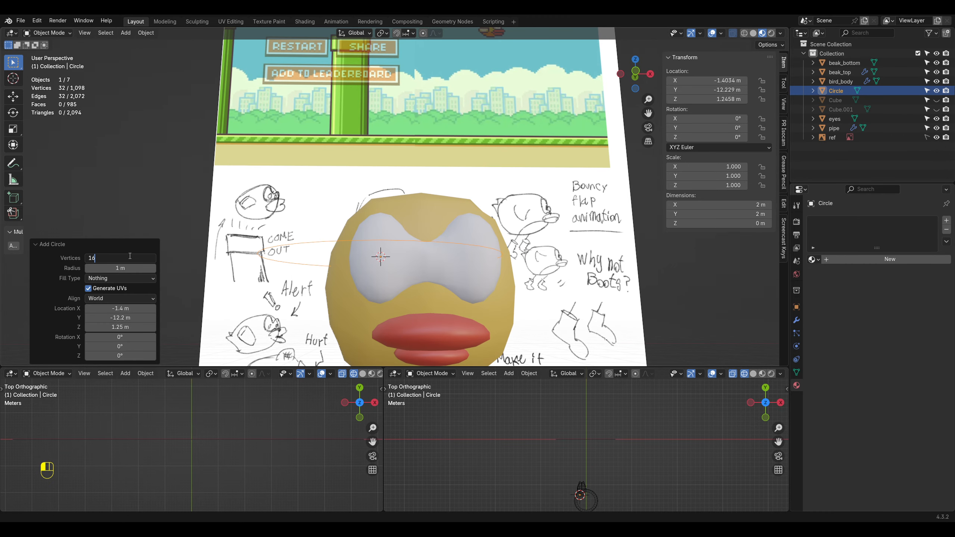
{"action": "key", "text": "r"}
{"action": "key", "text": "x"}
{"action": "key", "text": "9"}
{"action": "key", "text": "0"}
{"action": "key", "text": "Return"}
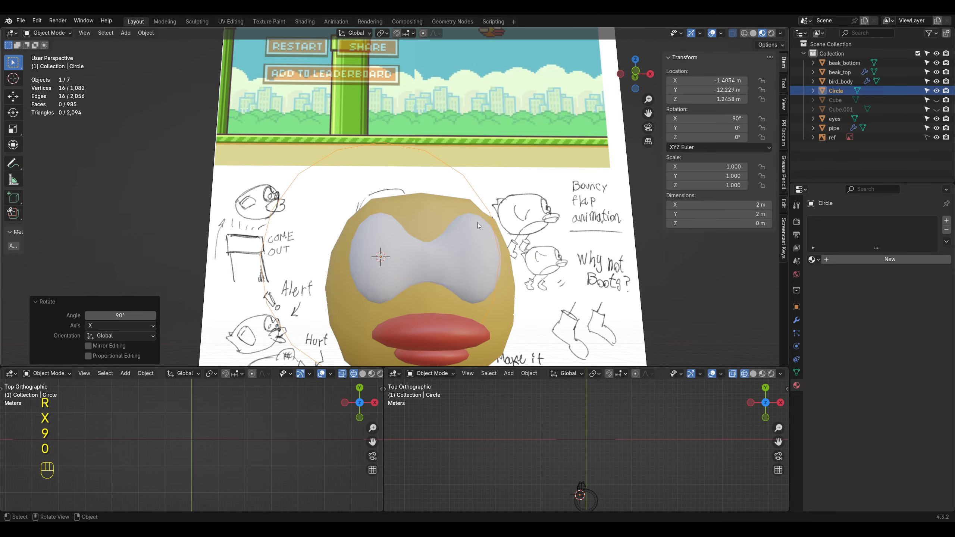
Step: Scale the circle down to about 0.144 and narrow it along X to about 0.117 as an oval pupil
{"action": "key", "text": "s"}
{"action": "left_click", "coordinate": [409, 255]}
{"action": "key", "text": "s"}
{"action": "key", "text": "x"}
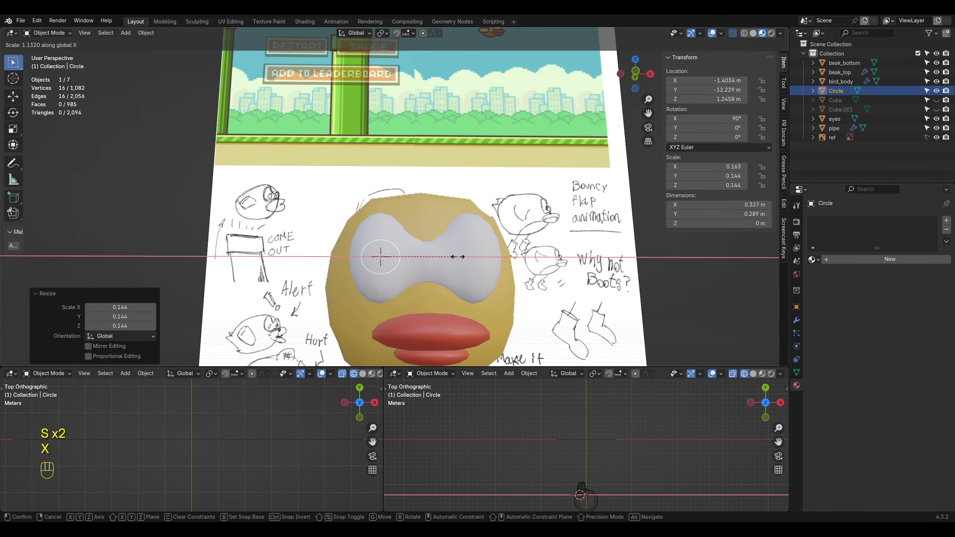
{"action": "left_click", "coordinate": [436, 254]}
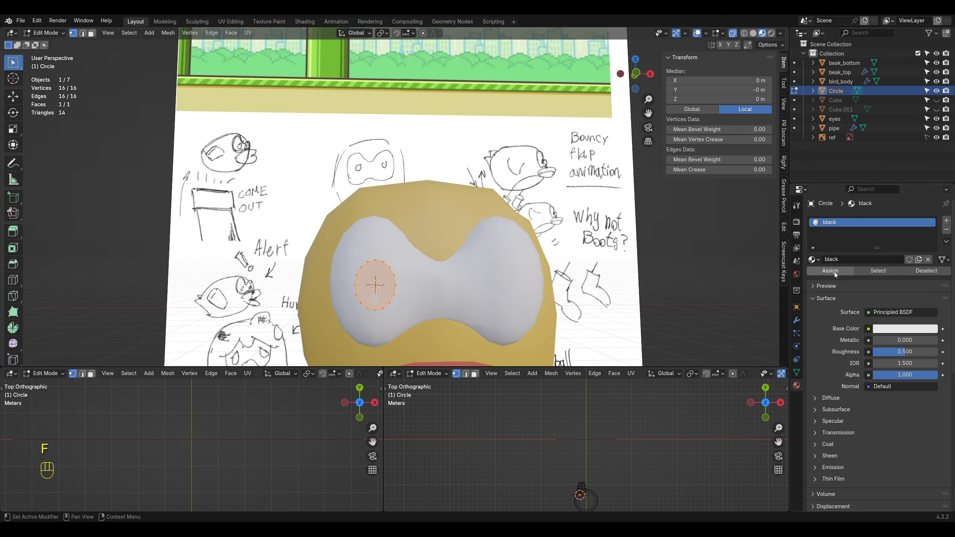
Step: Fill the circle with a face and give it a material named black with a near-black base color
{"action": "left_click", "coordinate": [905, 328]}
{"action": "key", "text": "ctrl+z"}
{"action": "key", "text": "Tab"}
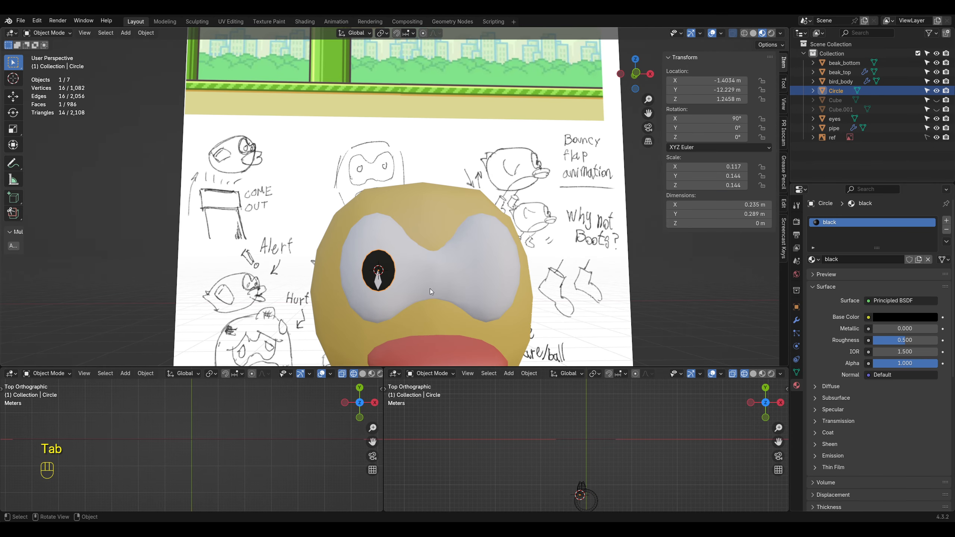
{"action": "left_click", "coordinate": [905, 317]}
{"action": "left_click_drag", "start_coordinate": [930, 238], "coordinate": [930, 230]}
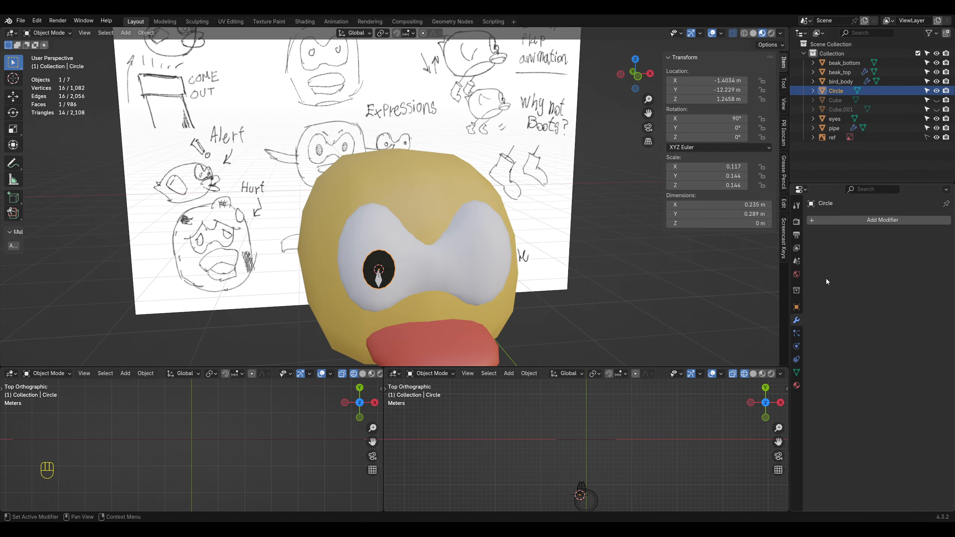
Step: Add a Shrinkwrap modifier to the pupil targeting eyes, with Target Normal Project, Above Surface and an offset of 0.027 m
{"action": "left_click", "coordinate": [834, 222]}
{"action": "left_click", "coordinate": [834, 224]}
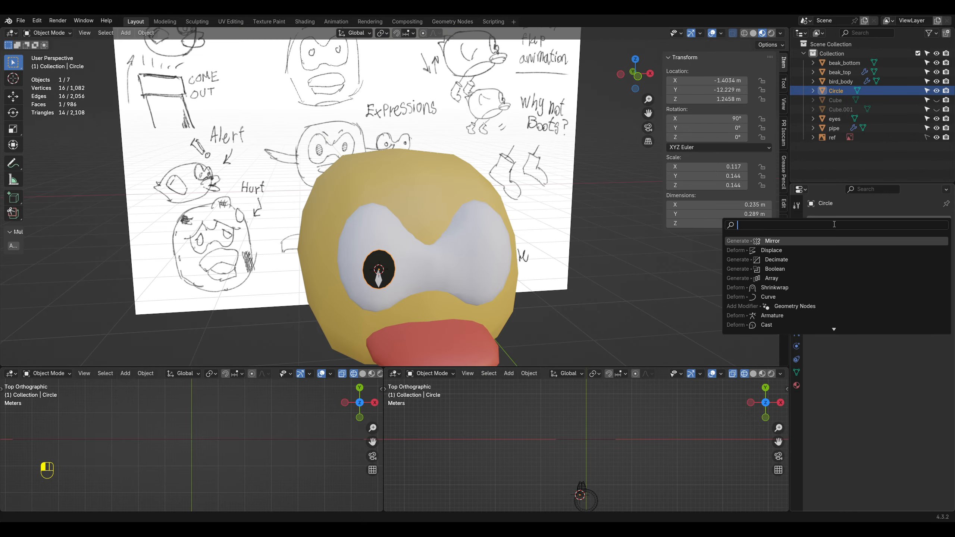
{"action": "left_click", "coordinate": [775, 287]}
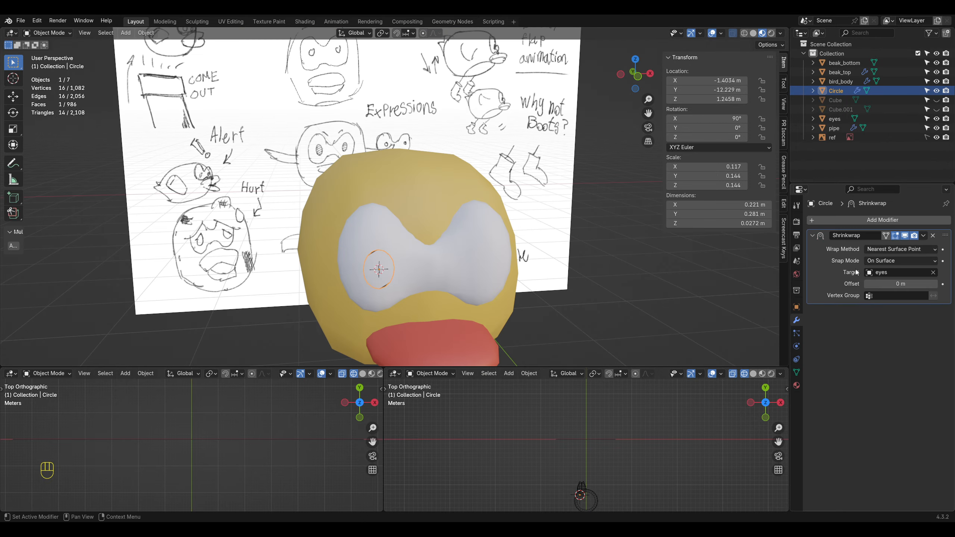
{"action": "middle_click_drag", "start_coordinate": [537, 274], "coordinate": [367, 251]}
{"action": "scroll", "coordinate": [478, 259], "scroll_direction": "up", "scroll_amount": 2}
{"action": "left_click", "coordinate": [890, 313]}
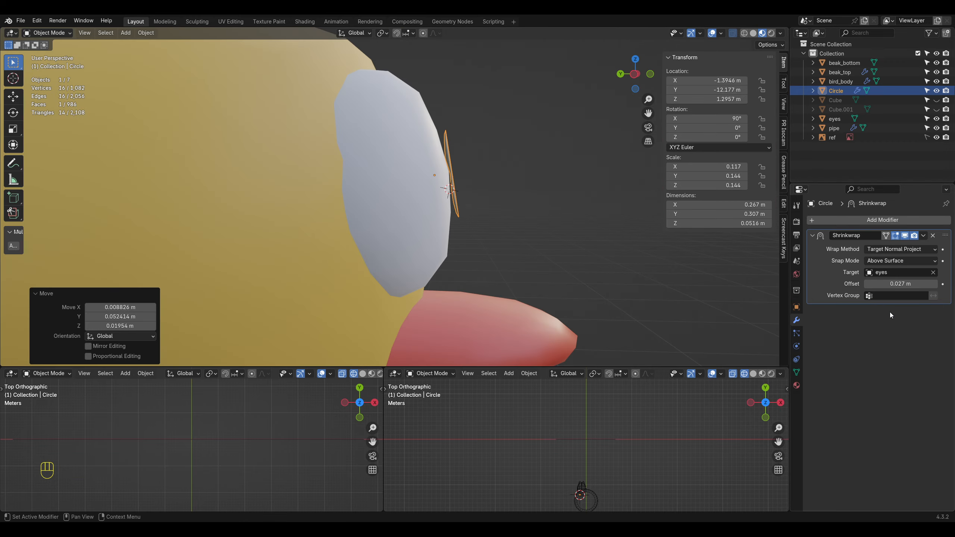
Step: Add a Mirror modifier on the X axis to the pupil, using eyes as the mirror object
{"action": "middle_click_drag", "start_coordinate": [541, 229], "coordinate": [391, 236]}
{"action": "scroll", "coordinate": [390, 237], "scroll_direction": "down", "scroll_amount": 3}
{"action": "left_click", "coordinate": [831, 221]}
{"action": "left_click", "coordinate": [831, 221]}
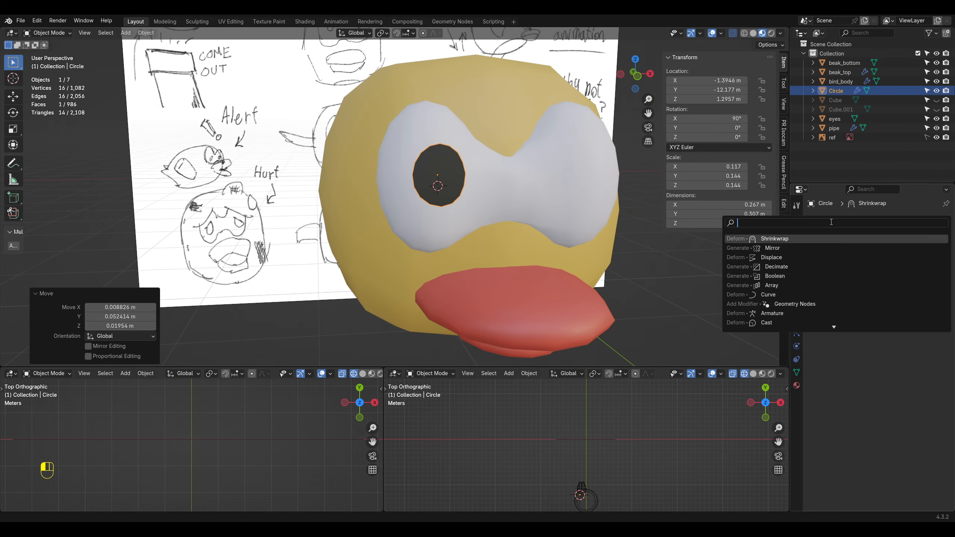
{"action": "left_click", "coordinate": [772, 248]}
{"action": "left_click", "coordinate": [933, 358]}
{"action": "middle_click_drag", "start_coordinate": [681, 271], "coordinate": [532, 247], "text": "shift"}
{"action": "scroll", "coordinate": [525, 258], "scroll_direction": "down", "scroll_amount": 2}
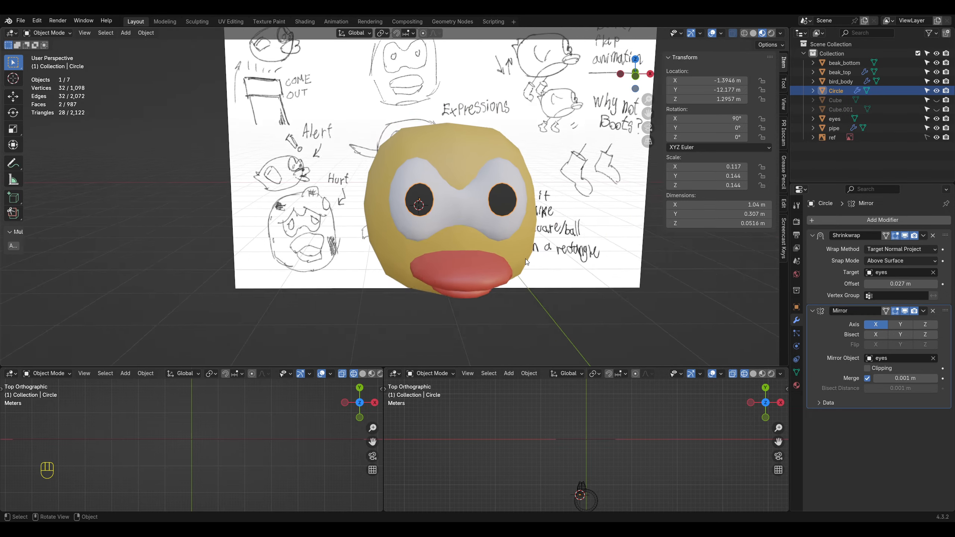
Step: Grid Fill the pupil circle's interior in Edit Mode
{"action": "key", "text": "Tab"}
{"action": "key", "text": "Tab"}
{"action": "key", "text": "ctrl+z"}
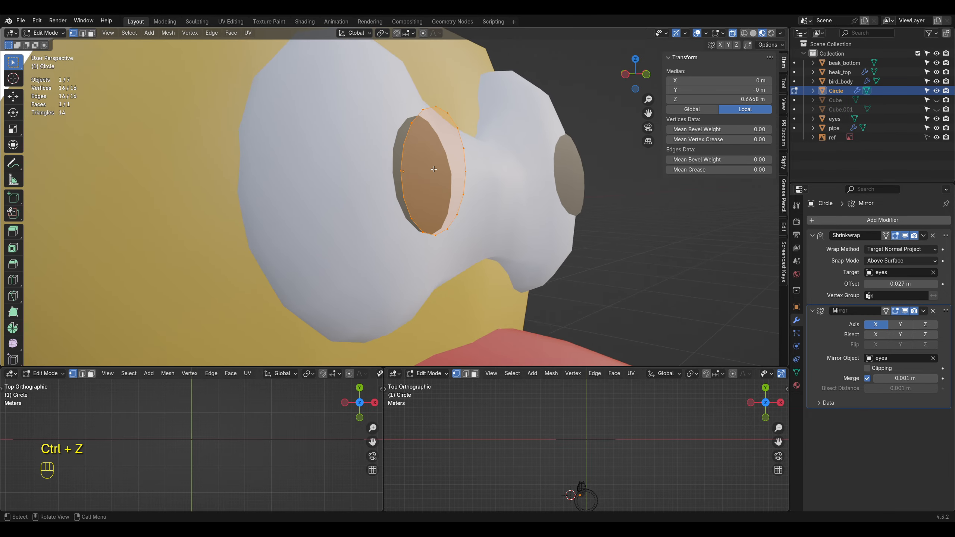
{"action": "middle_click_drag", "start_coordinate": [434, 169], "coordinate": [424, 169]}
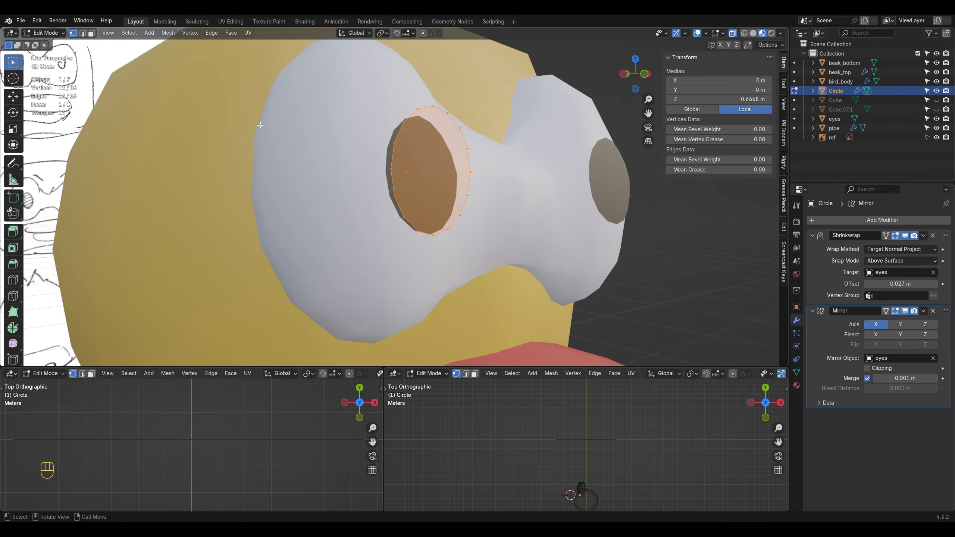
{"action": "key", "text": "F3"}
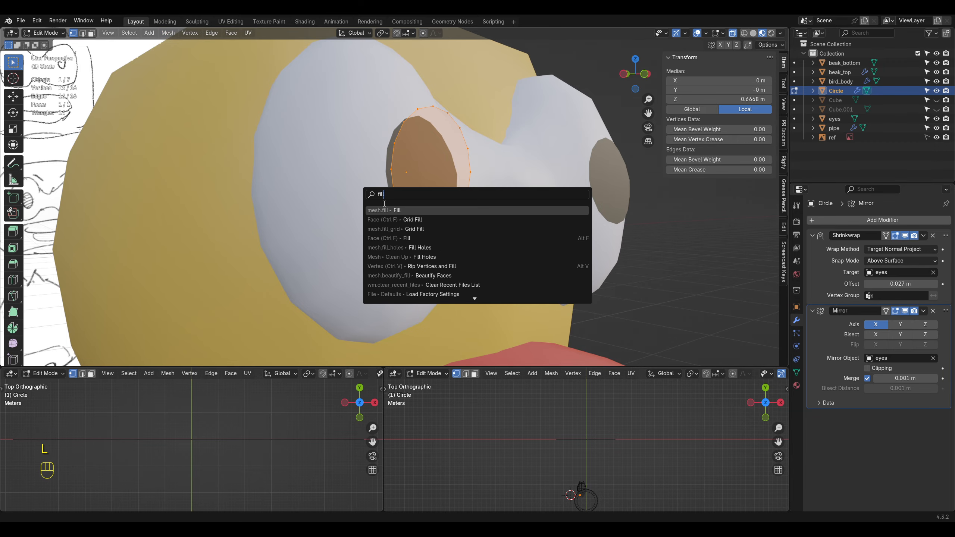
{"action": "left_click", "coordinate": [399, 220]}
Step: Lower the pupil's Shrinkwrap offset to about 0.007 m and apply the modifier
{"action": "middle_click_drag", "start_coordinate": [399, 219], "coordinate": [495, 182]}
{"action": "key", "text": "Tab"}
{"action": "key", "text": "Tab"}
{"action": "key", "text": "Tab"}
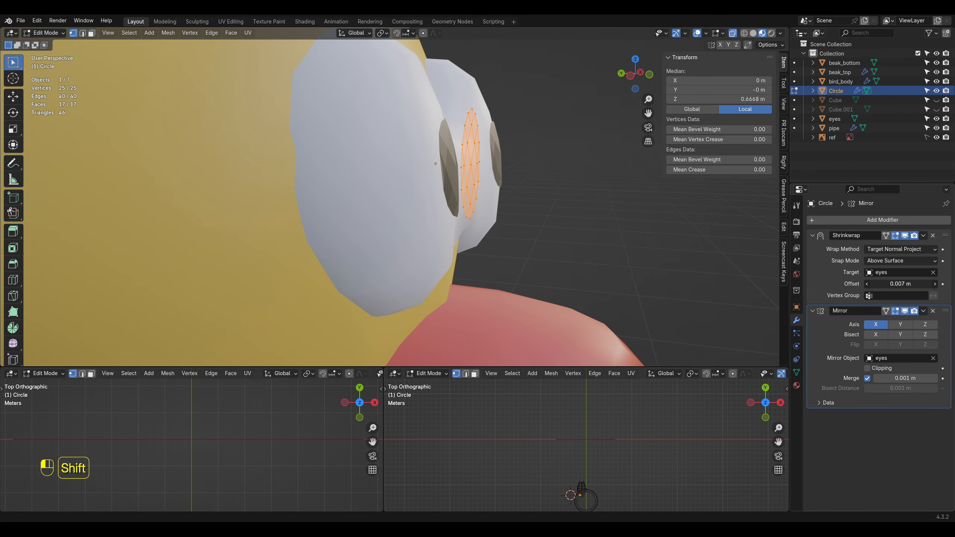
{"action": "key", "text": "ctrl+z"}
{"action": "key", "text": "Tab"}
{"action": "left_click", "coordinate": [923, 236]}
Step: Isolate the pupil and try moving the vertex at its side edge about 0.009 m along Y
{"action": "key", "text": "KP_Divide"}
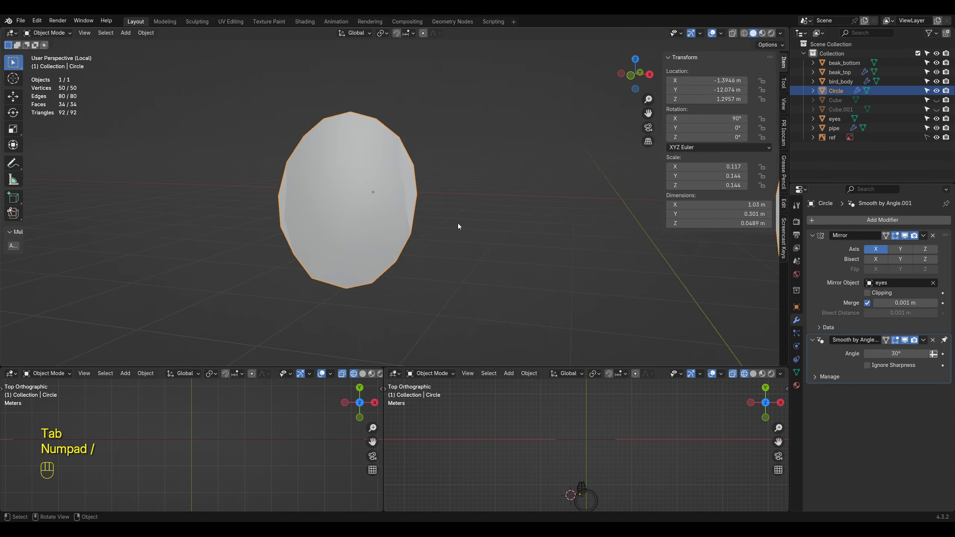
{"action": "key", "text": "Tab"}
{"action": "left_click", "coordinate": [432, 238], "text": "shift"}
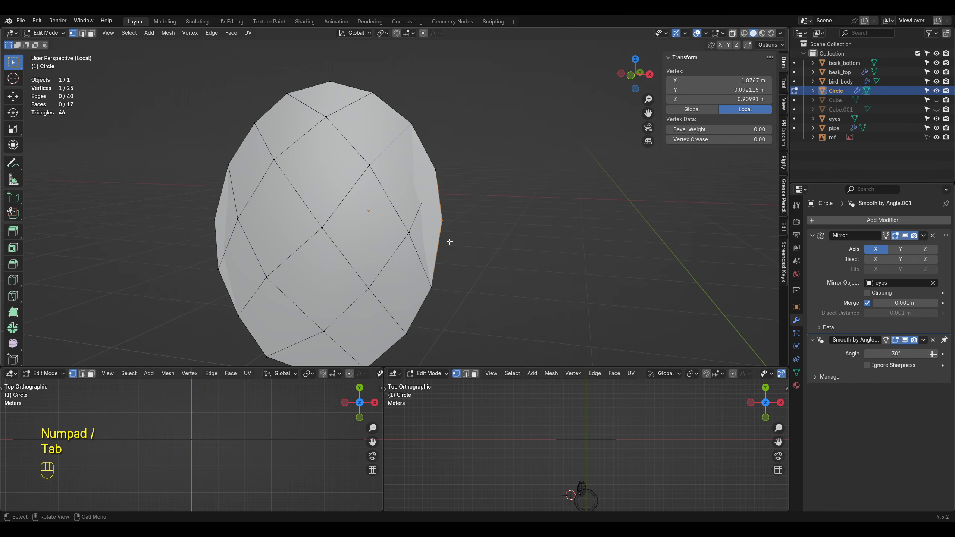
{"action": "key", "text": "g"}
{"action": "key", "text": "y"}
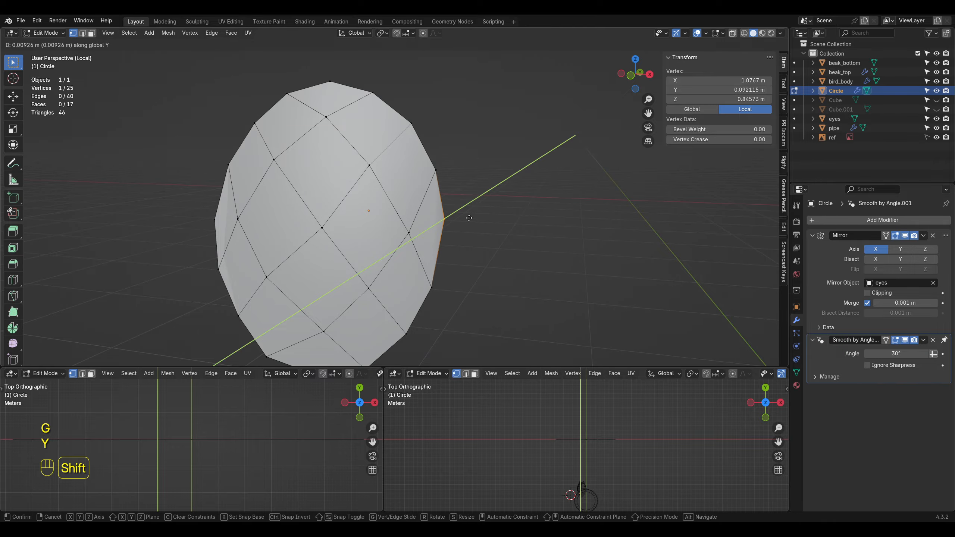
{"action": "left_click", "coordinate": [469, 217]}
{"action": "key", "text": "ctrl+z"}
{"action": "key", "text": "Tab"}
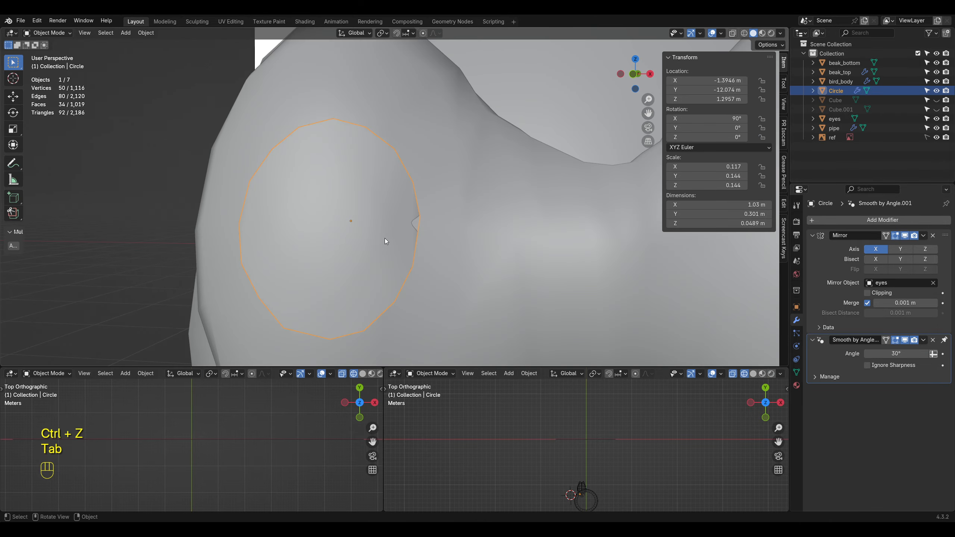
Step: Move the pupils about -0.003 m along Y in Object Mode and rename the object irises
{"action": "key", "text": "Tab"}
{"action": "key", "text": "g"}
{"action": "key", "text": "y"}
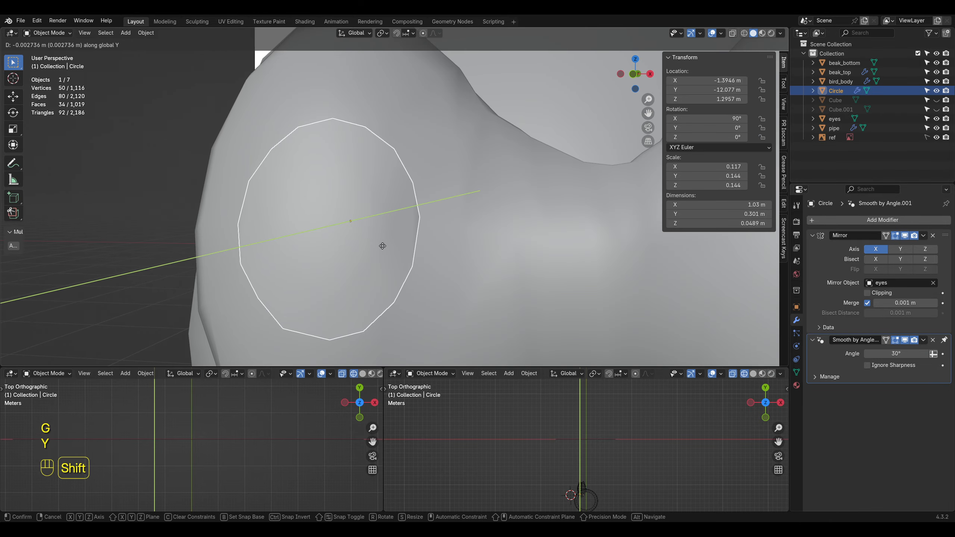
{"action": "left_click", "coordinate": [382, 246]}
{"action": "scroll", "coordinate": [237, 205], "scroll_direction": "down", "scroll_amount": 4}
{"action": "left_click", "coordinate": [237, 205]}
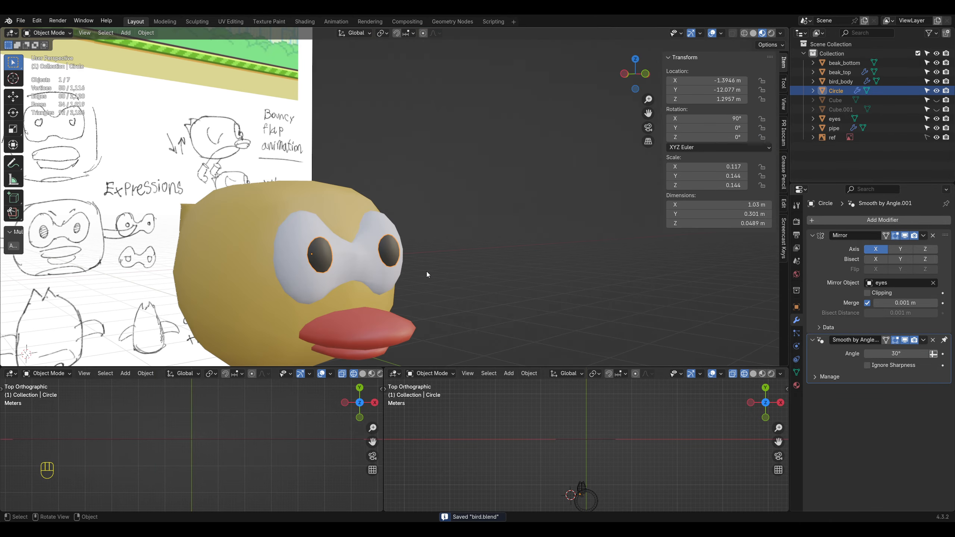
{"action": "scroll", "coordinate": [427, 271], "scroll_direction": "up", "scroll_amount": 1}
{"action": "mouse_move", "coordinate": [426, 271]}
{"action": "middle_mouse_down"}
{"action": "mouse_move", "coordinate": [430, 289]}
{"action": "mouse_move", "coordinate": [432, 280]}
{"action": "middle_mouse_up"}
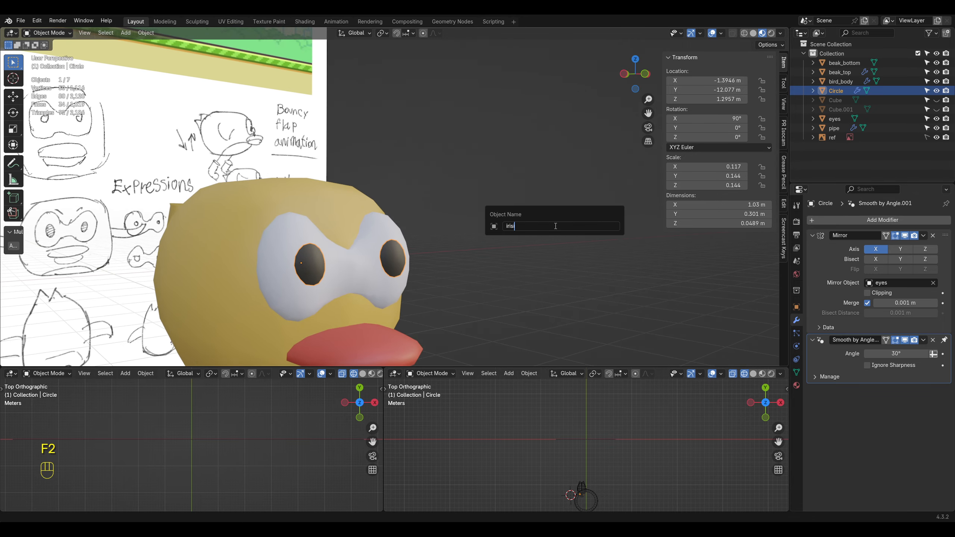
{"action": "key", "text": "Return"}
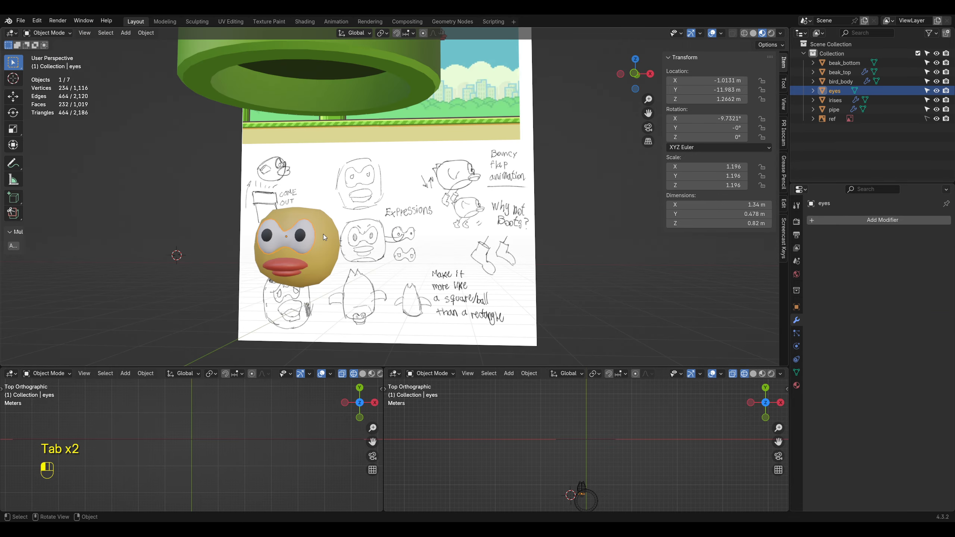
Step: Delete the vertex in the middle of bird_body's side to open a hole for the wing
{"action": "key", "text": "Tab"}
{"action": "mouse_move", "coordinate": [414, 226]}
{"action": "middle_mouse_down"}
{"action": "mouse_move", "coordinate": [459, 247]}
{"action": "mouse_move", "coordinate": [404, 226]}
{"action": "middle_mouse_up"}
{"action": "key", "text": "x"}
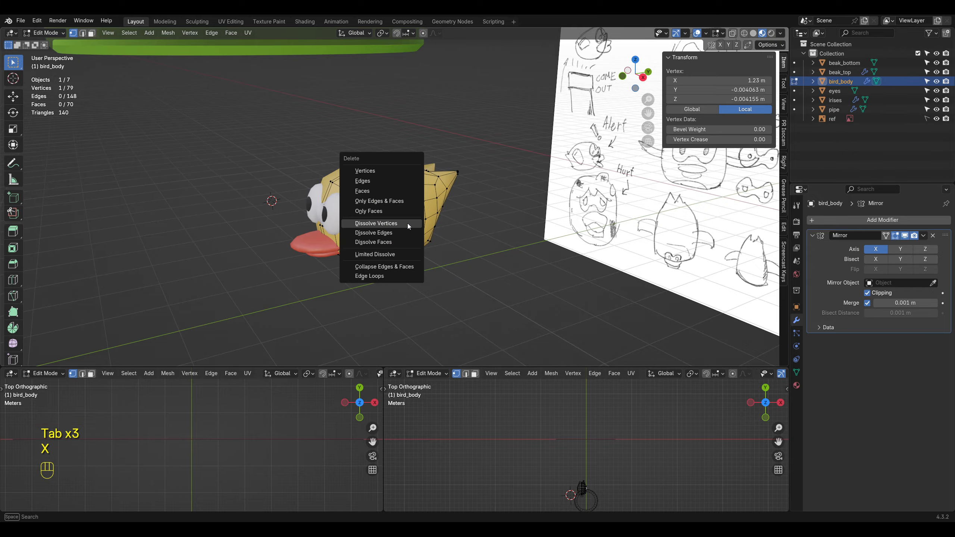
{"action": "left_click", "coordinate": [399, 178]}
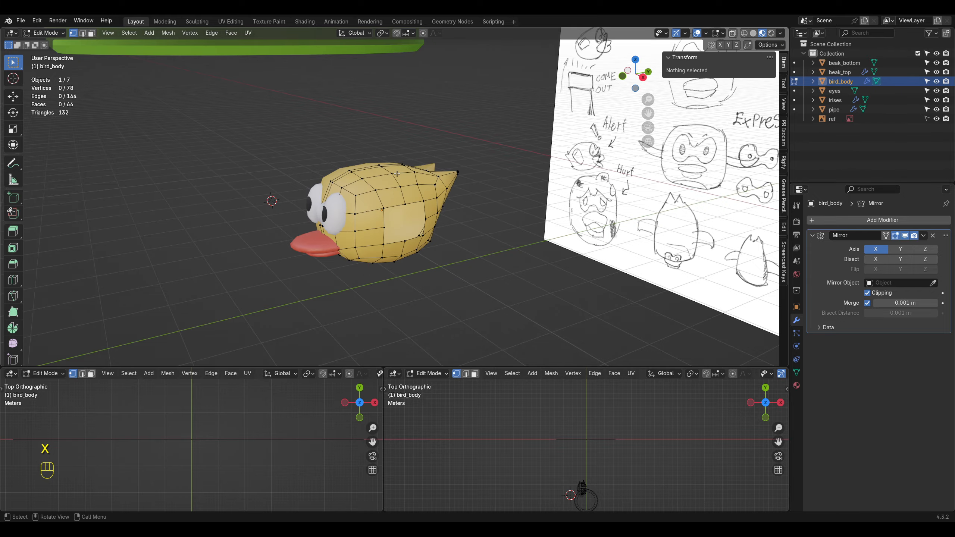
Step: Extrude the side hole's edge loop about 0.754 m outward along X and flatten the new edge along Z to about 0.1
{"action": "left_click", "coordinate": [386, 225], "text": "alt"}
{"action": "scroll", "coordinate": [454, 226], "scroll_direction": "up", "scroll_amount": 2}
{"action": "middle_click_drag", "start_coordinate": [454, 226], "coordinate": [425, 225]}
{"action": "key", "text": "s"}
{"action": "key", "text": "z"}
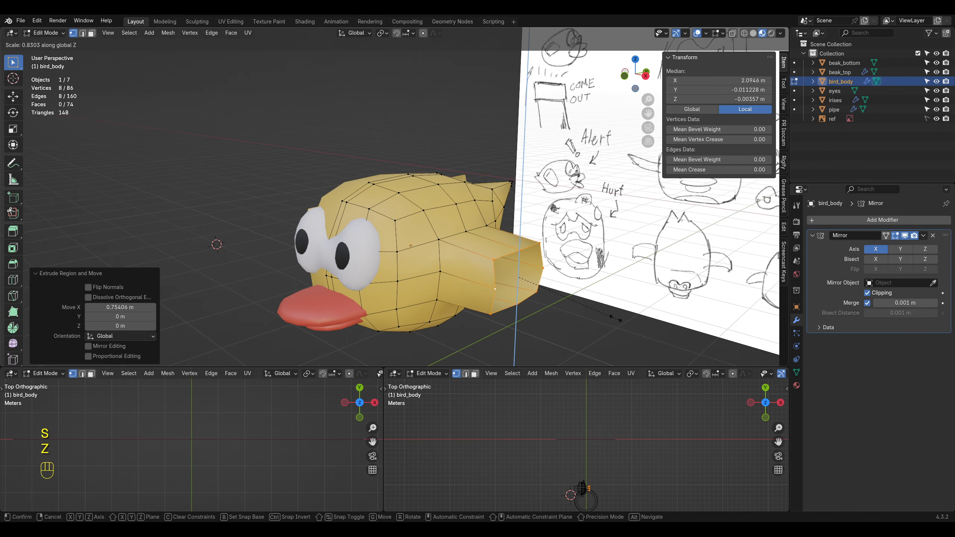
{"action": "left_click", "coordinate": [526, 297]}
Step: Fill the open tip of the extruded wing with a face and return to Object Mode
{"action": "middle_click_drag", "start_coordinate": [526, 295], "coordinate": [421, 252]}
{"action": "key", "text": "f"}
{"action": "key", "text": "Tab"}
{"action": "scroll", "coordinate": [344, 271], "scroll_direction": "up", "scroll_amount": 4}
{"action": "scroll", "coordinate": [422, 252], "scroll_direction": "down", "scroll_amount": 1}
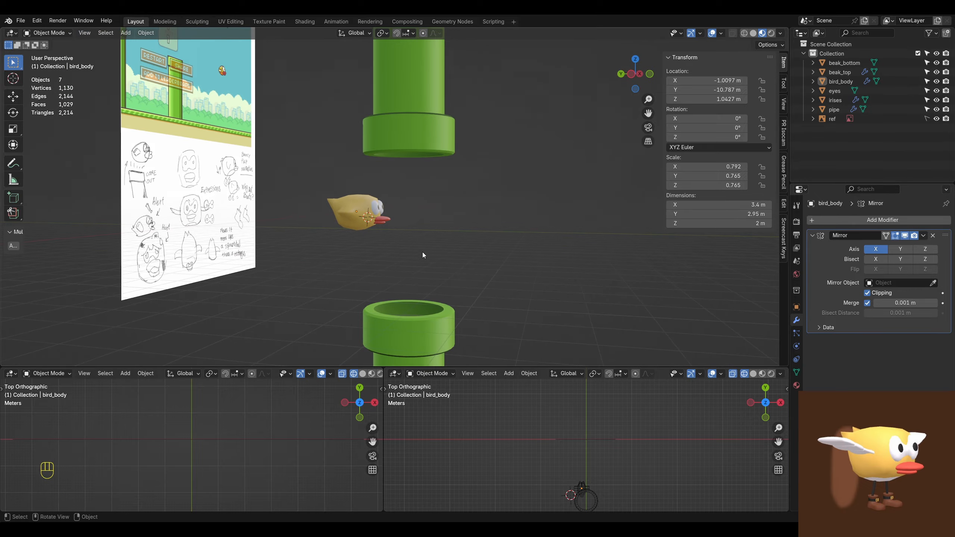
Step: Try rotating all five bird parts about -15.6° around Z and check the pose from the left side view
{"action": "left_click_drag", "start_coordinate": [325, 182], "coordinate": [399, 248]}
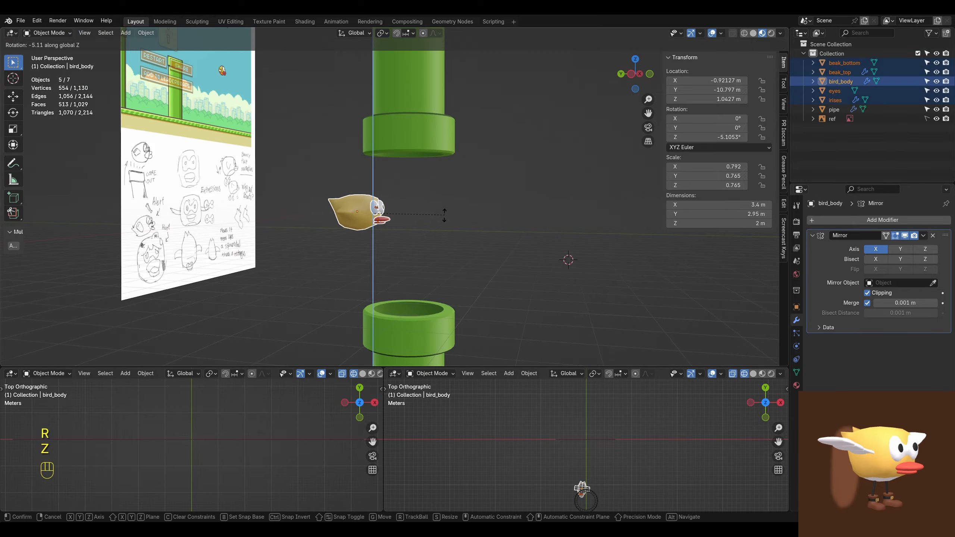
{"action": "left_click", "coordinate": [438, 237]}
{"action": "left_click", "coordinate": [433, 253]}
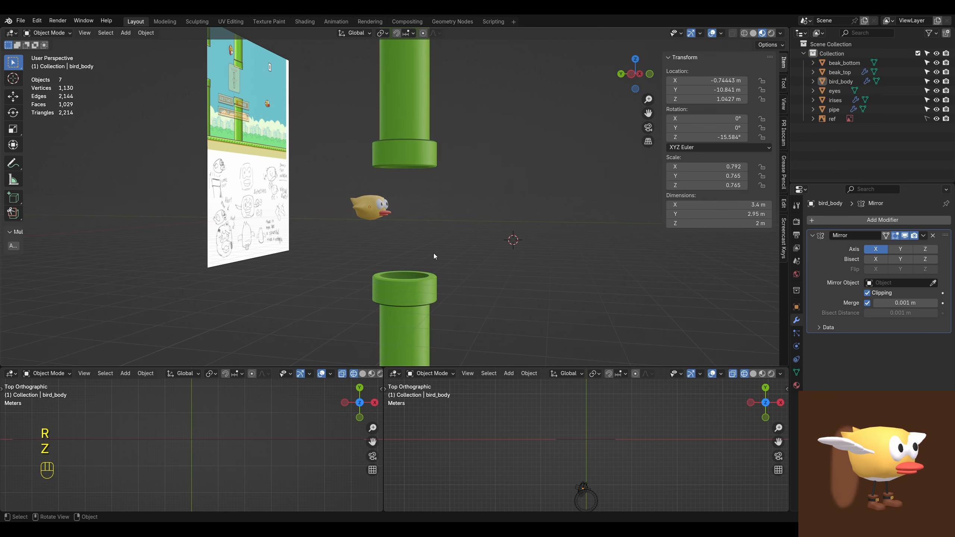
{"action": "key", "text": "KP_3"}
{"action": "key", "text": "ctrl+KP_3"}
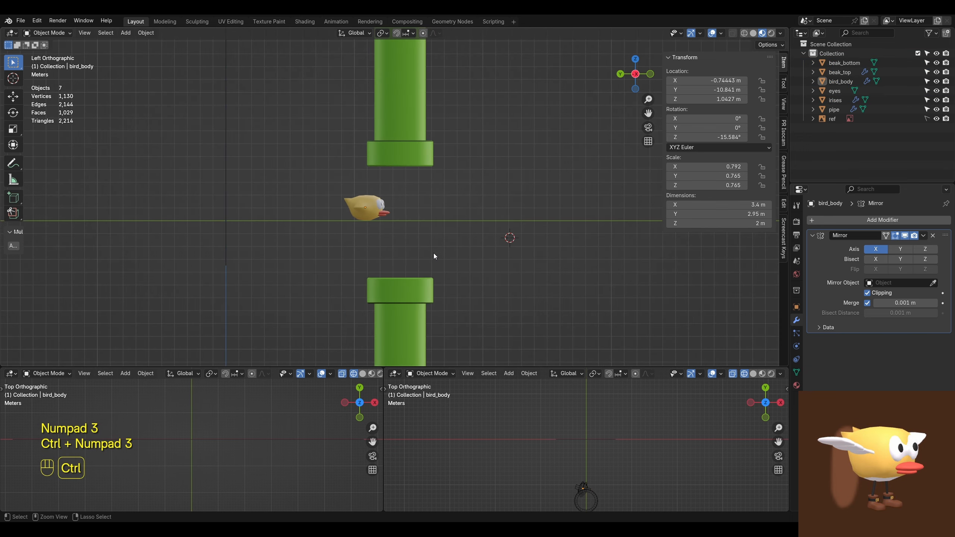
{"action": "key", "text": "ctrl+z"}
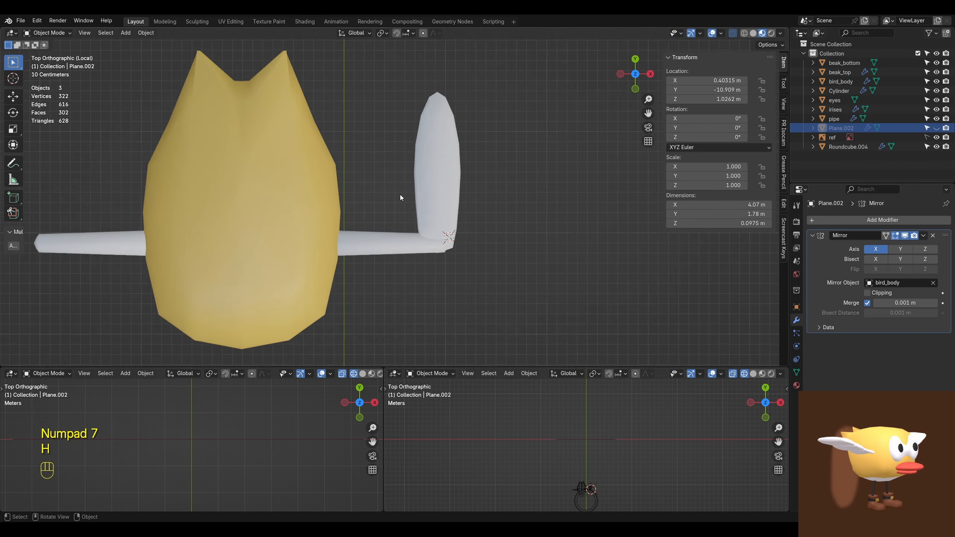
Step: Move the long outer feather about 0.088 m inward along X on the wing bar
{"action": "scroll", "coordinate": [400, 194], "scroll_direction": "up", "scroll_amount": 2}
{"action": "left_click", "coordinate": [461, 192]}
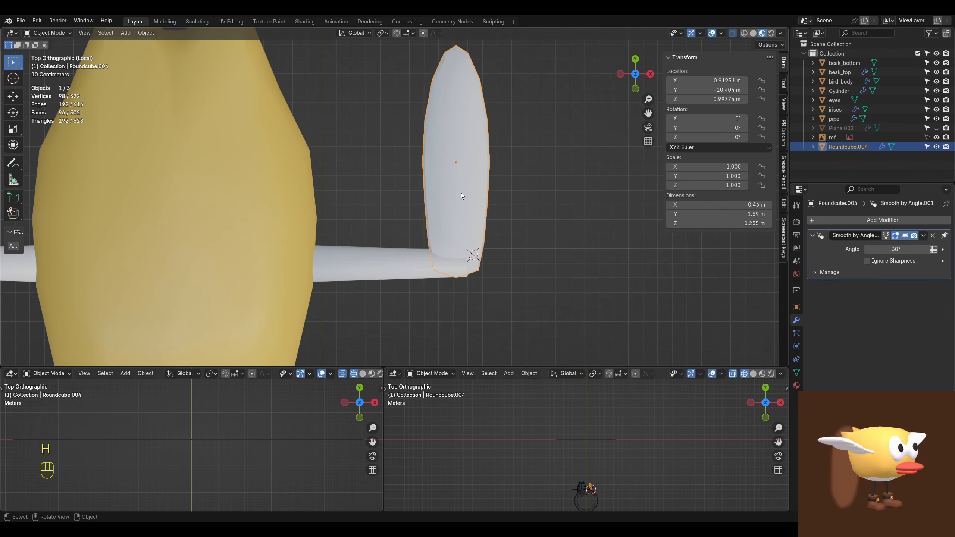
{"action": "key", "text": "g"}
{"action": "left_click", "coordinate": [333, 199], "text": "shift"}
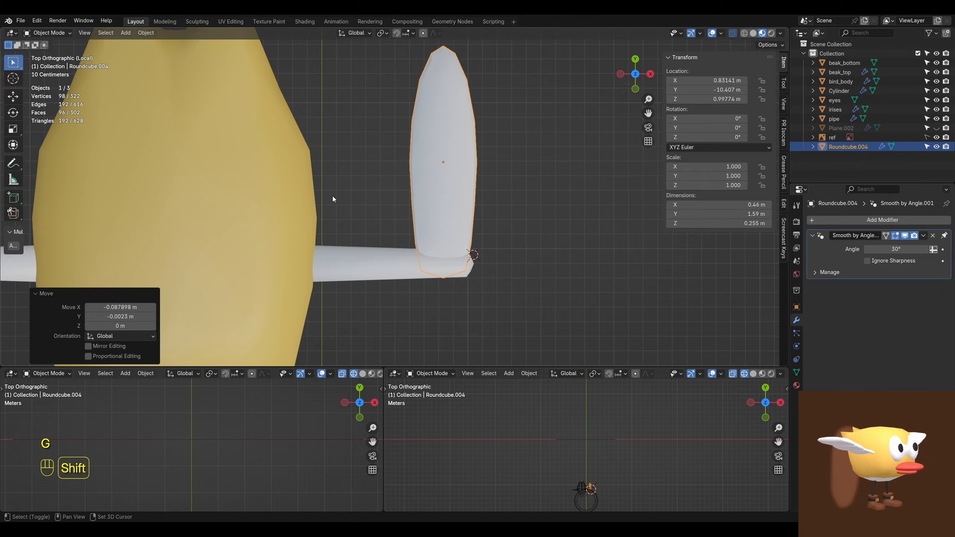
{"action": "middle_click_drag", "start_coordinate": [439, 178], "coordinate": [451, 186], "text": "shift"}
Step: Duplicate the long feather toward the body and shorten the copy along Y to about 1.19 m
{"action": "key", "text": "shift+d"}
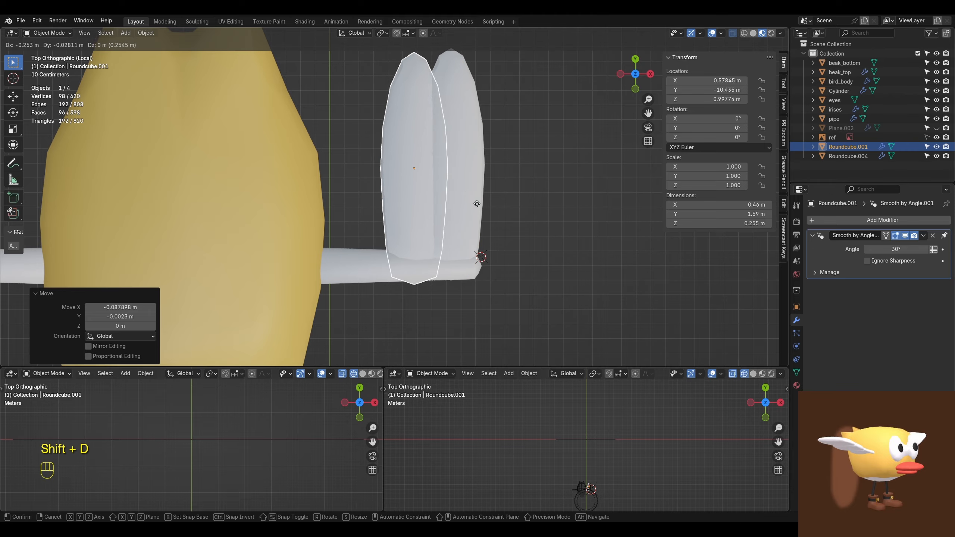
{"action": "left_click", "coordinate": [462, 182], "text": "shift"}
{"action": "key", "text": "Tab"}
{"action": "key", "text": "a"}
{"action": "key", "text": "s"}
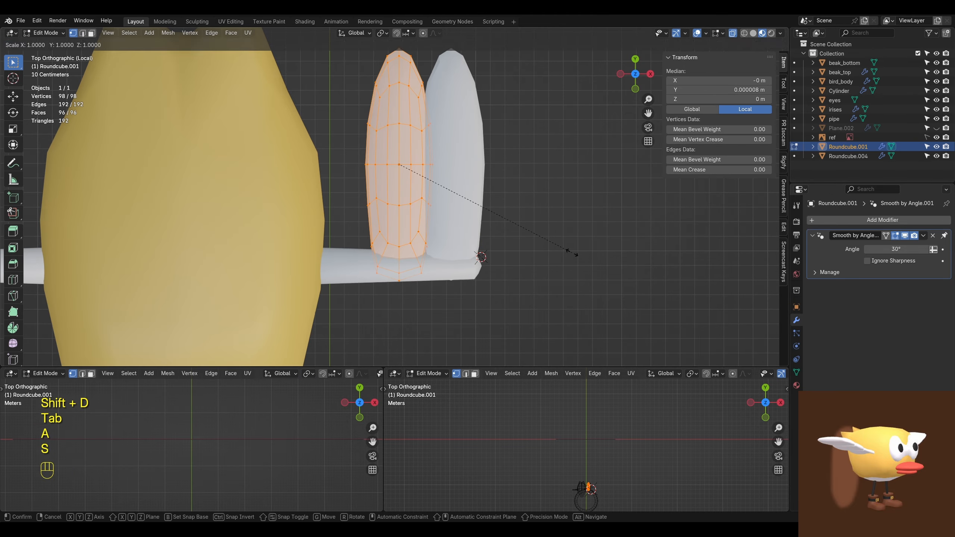
{"action": "left_click", "coordinate": [526, 234]}
{"action": "key", "text": "Tab"}
Step: Place the shortened feather beside the first at about X 0.51 m and Y -10.58 m, with its base in the wing bar
{"action": "key", "text": "g"}
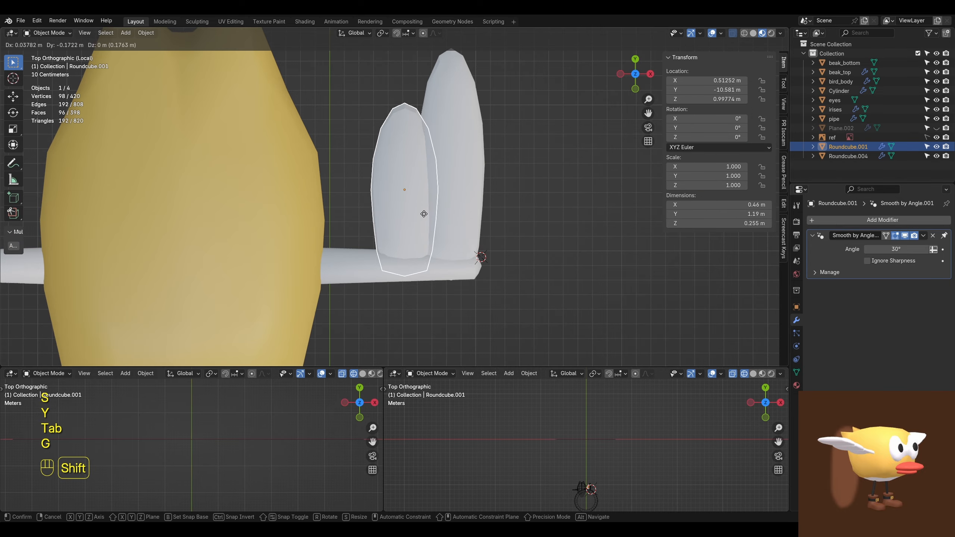
{"action": "left_click", "coordinate": [417, 208]}
{"action": "left_click", "coordinate": [414, 205], "text": "shift"}
{"action": "left_click", "coordinate": [414, 205]}
Step: Duplicate the second feather toward the body, scale the copy to about 0.31 by 0.80 m and seat its base on the wing bar
{"action": "key", "text": "shift+d"}
{"action": "left_click", "coordinate": [394, 214], "text": "shift"}
{"action": "key", "text": "Tab"}
{"action": "key", "text": "s"}
{"action": "left_click", "coordinate": [425, 210]}
Step: Scale the base vertices of the shortest feather along X to adjust the width of its root
{"action": "key", "text": "Tab"}
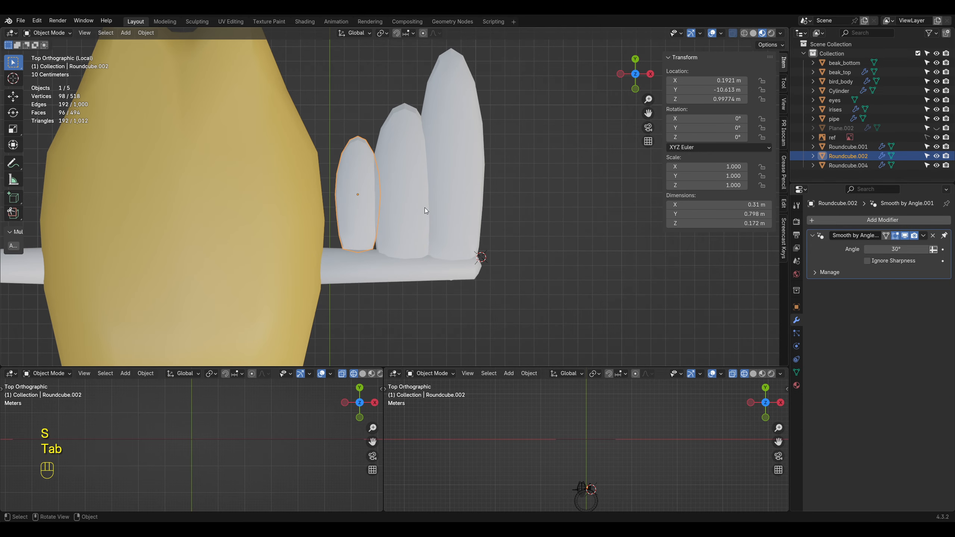
{"action": "key", "text": "g"}
{"action": "left_click", "coordinate": [451, 236], "text": "shift"}
Step: Widen all three feathers together along X by a factor of about 1.05 and shift them along X on the wing bar
{"action": "key", "text": "Tab"}
{"action": "key", "text": "s"}
{"action": "key", "text": "x"}
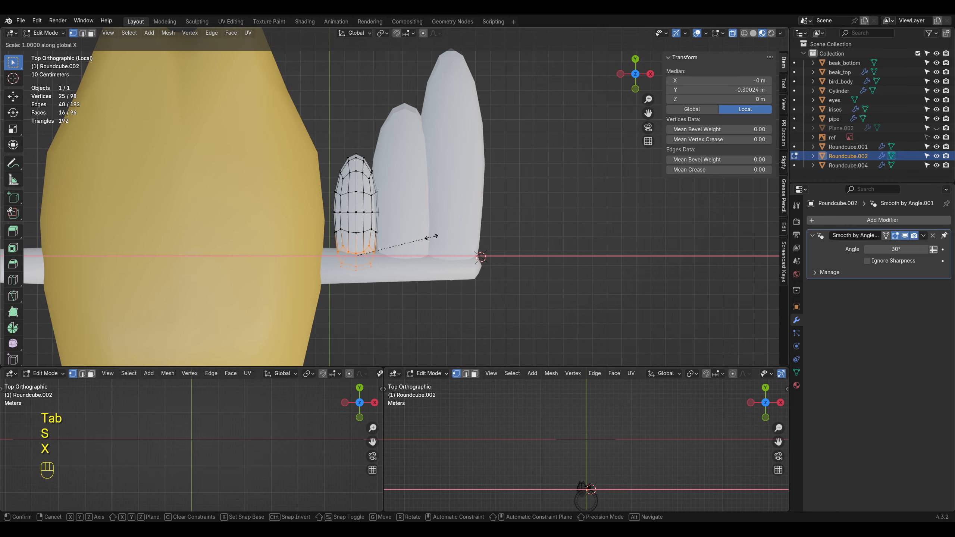
{"action": "left_click", "coordinate": [445, 239]}
{"action": "key", "text": "Tab"}
{"action": "key", "text": "a"}
{"action": "key", "text": "s"}
{"action": "key", "text": "x"}
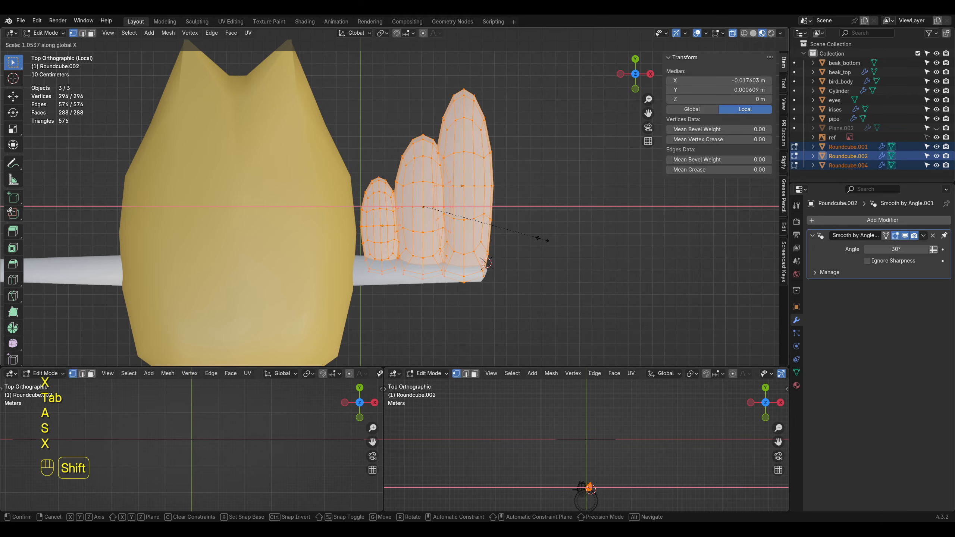
{"action": "key", "text": "Tab"}
{"action": "key", "text": "g"}
{"action": "key", "text": "x"}
{"action": "left_click", "coordinate": [520, 230]}
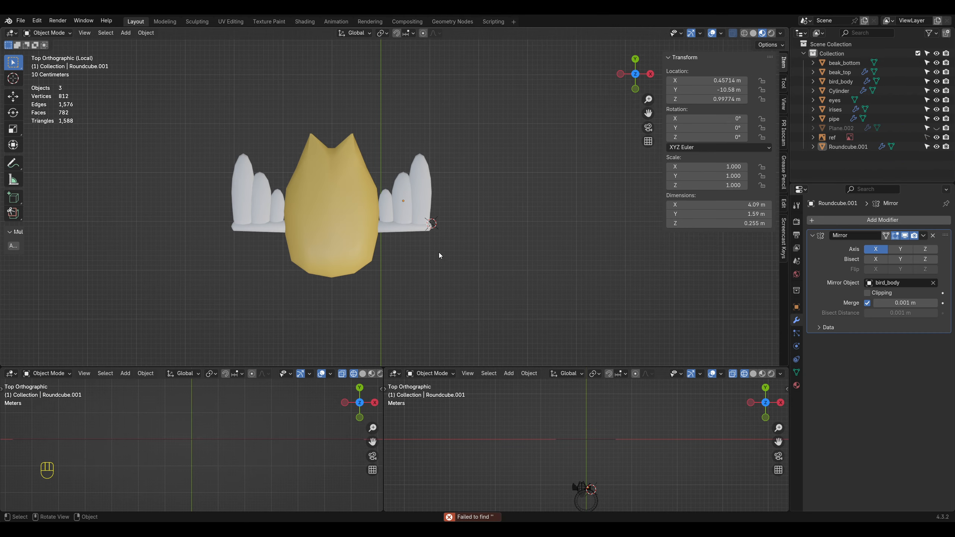
Step: Leave local view and examine the bird with its mirrored wings beside the pipes
{"action": "middle_click_drag", "start_coordinate": [438, 252], "coordinate": [401, 211]}
{"action": "key", "text": "KP_Divide"}
{"action": "scroll", "coordinate": [409, 237], "scroll_direction": "up", "scroll_amount": 4}
{"action": "middle_click_drag", "start_coordinate": [400, 210], "coordinate": [474, 224], "text": "shift"}
{"action": "scroll", "coordinate": [361, 249], "scroll_direction": "up", "scroll_amount": 2}
{"action": "scroll", "coordinate": [399, 233], "scroll_direction": "down", "scroll_amount": 4}
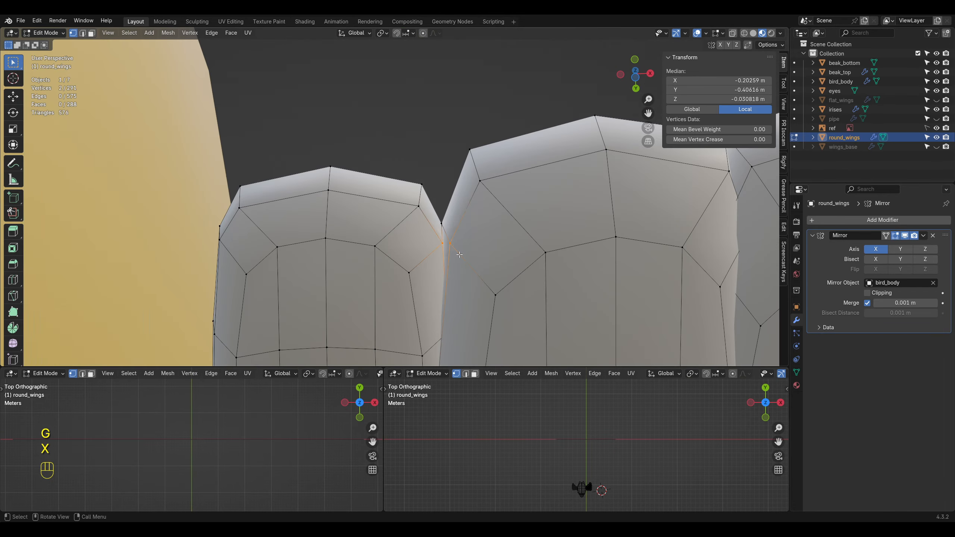
Step: Merge the selected vertices at the lower seam between the short and middle feathers of round_wings at their center
{"action": "key", "text": "m"}
{"action": "left_click", "coordinate": [459, 255]}
{"action": "middle_click_drag", "start_coordinate": [455, 253], "coordinate": [453, 334]}
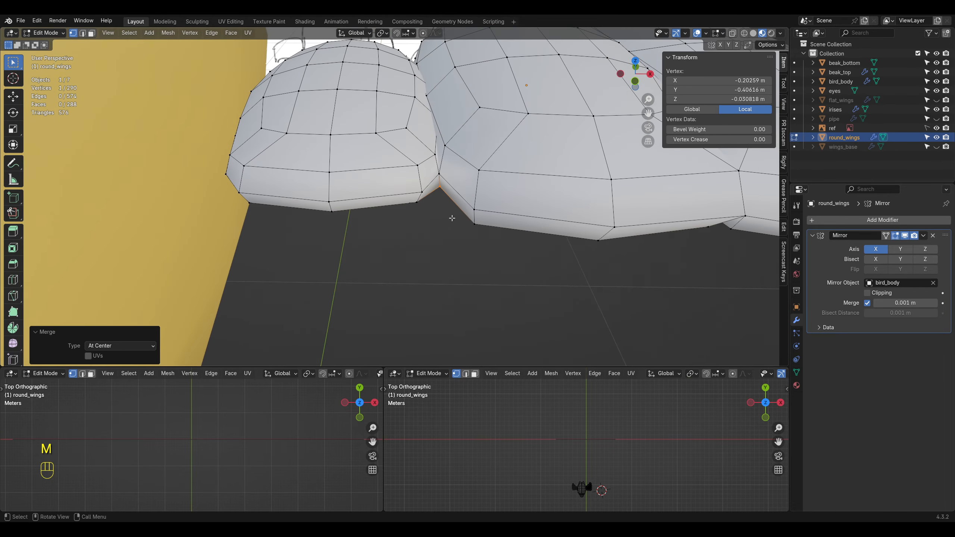
Step: Move a vertex on the short-to-middle feather seam within the XY plane and merge the neighbouring pair at center
{"action": "left_click", "coordinate": [429, 156]}
{"action": "key", "text": "g"}
{"action": "key", "text": "shift+z"}
{"action": "left_click", "coordinate": [479, 115]}
{"action": "left_click", "coordinate": [445, 146], "text": "shift"}
{"action": "key", "text": "m"}
{"action": "left_click", "coordinate": [445, 153]}
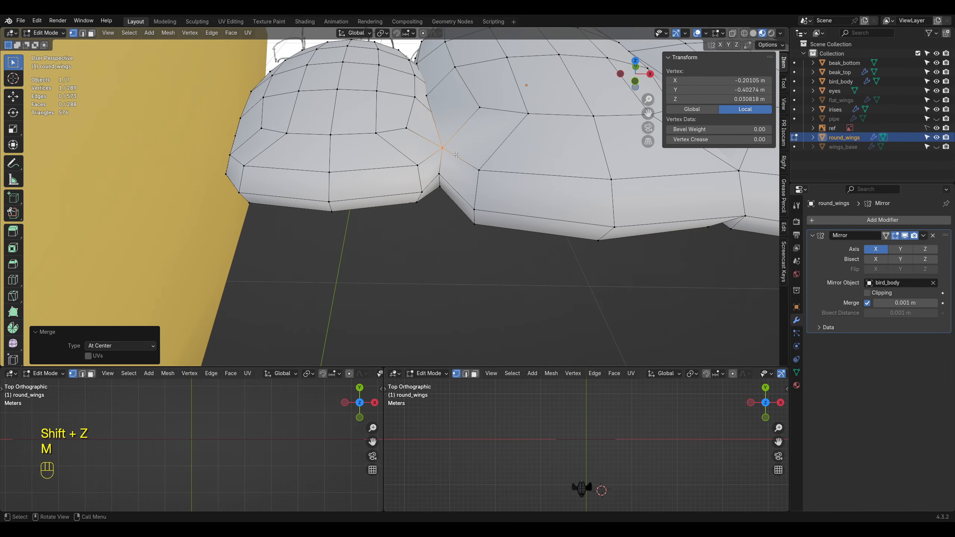
Step: Shift the merged seam vertex within the XY plane and merge the vertex pair at the next feather junction at center
{"action": "key", "text": "g"}
{"action": "key", "text": "shift+z"}
{"action": "left_click", "coordinate": [428, 199]}
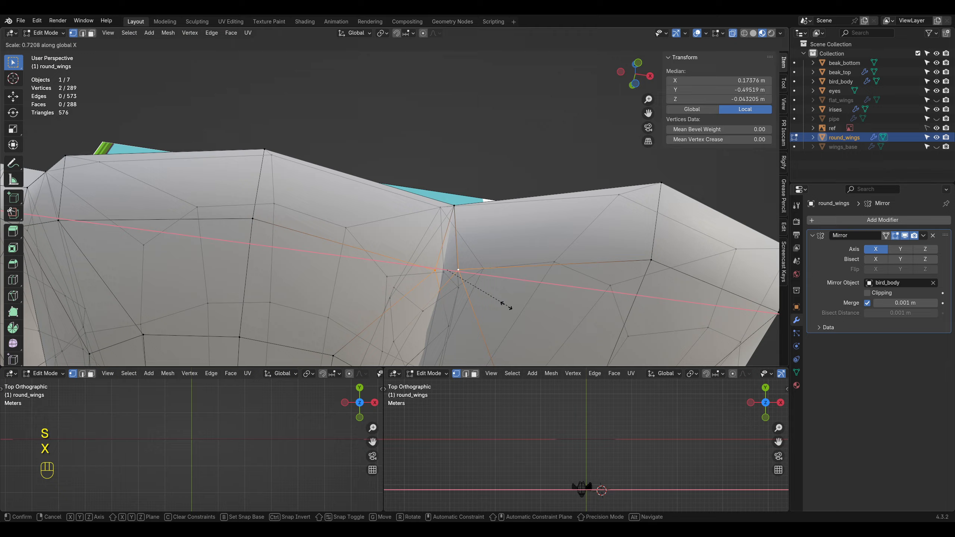
{"action": "left_click", "coordinate": [507, 306]}
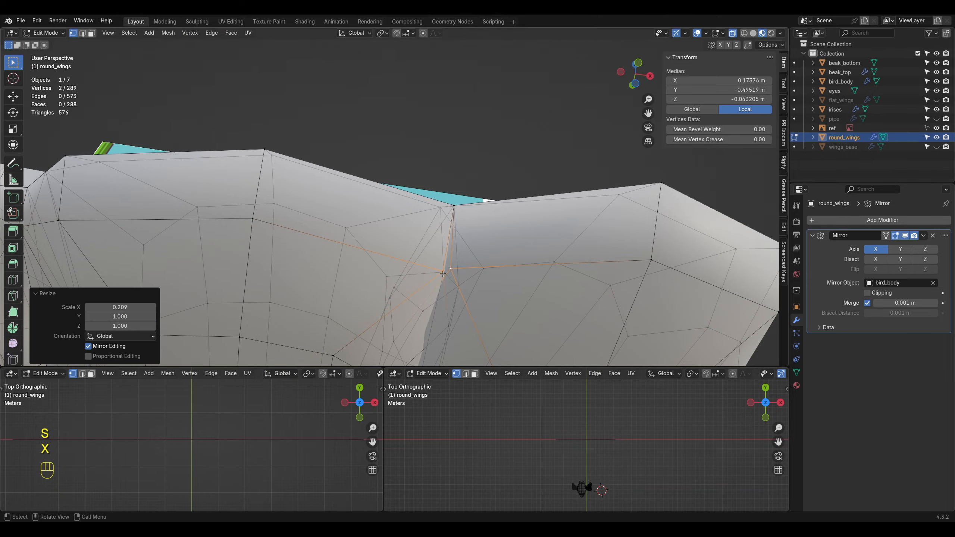
{"action": "middle_click_drag", "start_coordinate": [466, 302], "coordinate": [417, 301]}
{"action": "key", "text": "m"}
{"action": "left_click", "coordinate": [491, 286]}
Step: Examine the merged seams between the wing feathers up close and from a distance
{"action": "scroll", "coordinate": [490, 286], "scroll_direction": "down", "scroll_amount": 6}
{"action": "key", "text": "Tab"}
{"action": "key", "text": "Tab"}
{"action": "scroll", "coordinate": [427, 297], "scroll_direction": "up", "scroll_amount": 2}
Step: Extrude the inner root faces of the shortest feather about 0.13 m into the bird's body
{"action": "key", "text": "Tab"}
{"action": "scroll", "coordinate": [423, 312], "scroll_direction": "down", "scroll_amount": 5}
{"action": "middle_click_drag", "start_coordinate": [418, 301], "coordinate": [402, 243], "text": "shift"}
{"action": "scroll", "coordinate": [400, 237], "scroll_direction": "up", "scroll_amount": 4}
{"action": "key", "text": "Tab"}
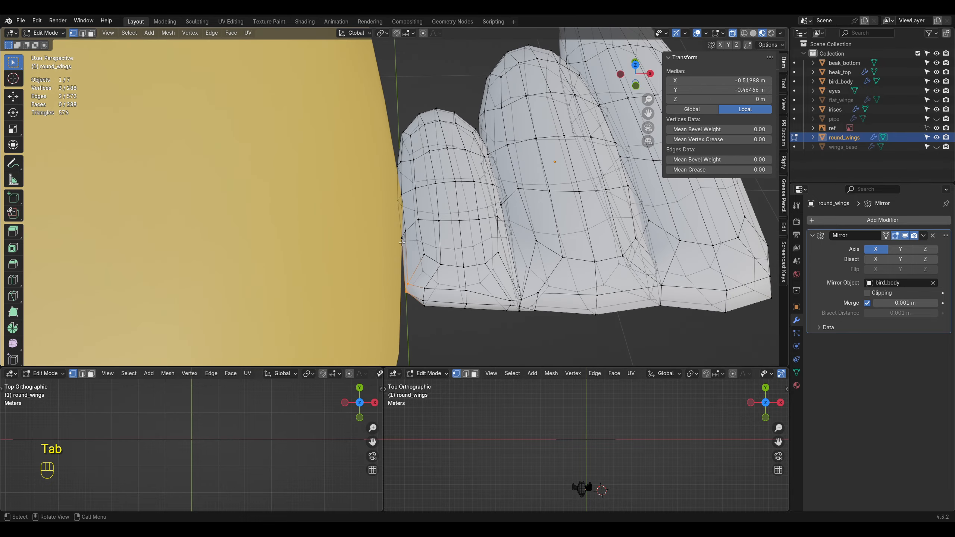
{"action": "left_click_drag", "start_coordinate": [407, 281], "coordinate": [408, 282]}
{"action": "middle_click_drag", "start_coordinate": [407, 281], "coordinate": [449, 299]}
{"action": "key", "text": "e"}
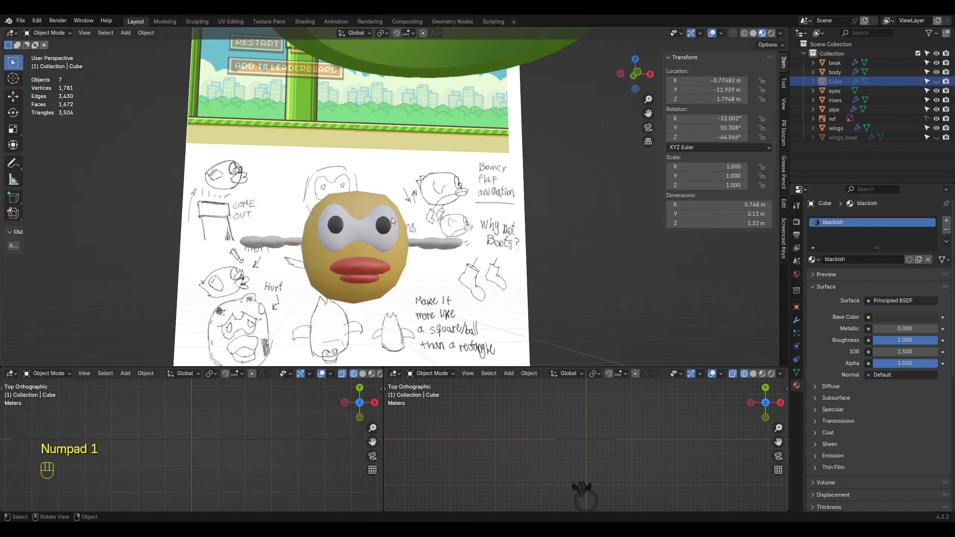
{"action": "middle_click_drag", "start_coordinate": [392, 217], "coordinate": [436, 202]}
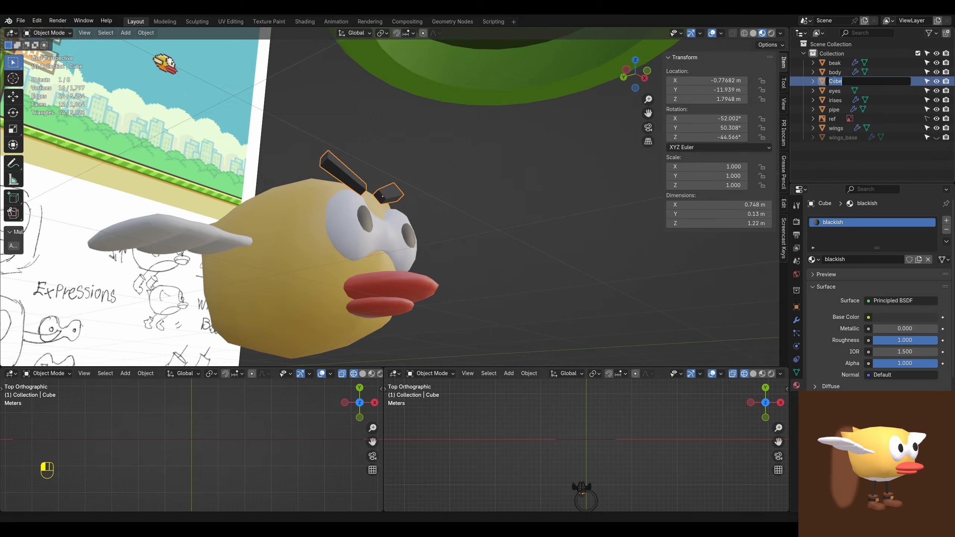
Step: Rotate the whole eyebrow mesh about 29° in front view so the brows lie level
{"action": "left_click", "coordinate": [503, 197]}
{"action": "middle_click_drag", "start_coordinate": [503, 197], "coordinate": [406, 206]}
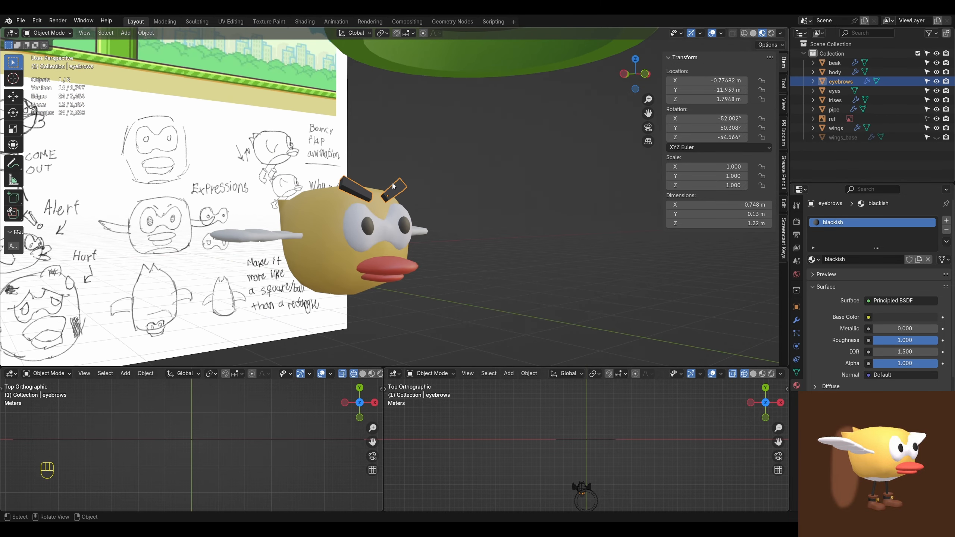
{"action": "key", "text": "KP_3"}
{"action": "key", "text": "KP_1"}
{"action": "key", "text": "Tab"}
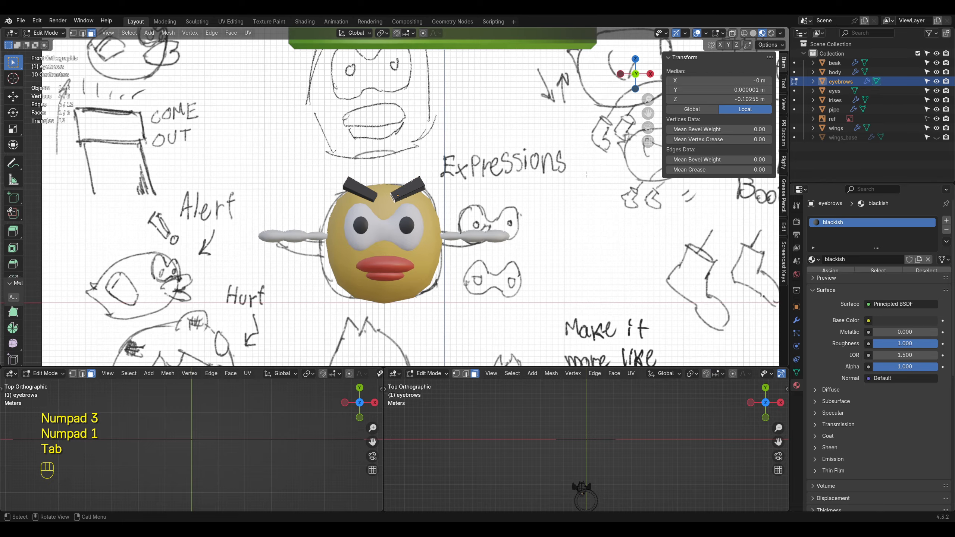
{"action": "key", "text": "a"}
{"action": "key", "text": "r"}
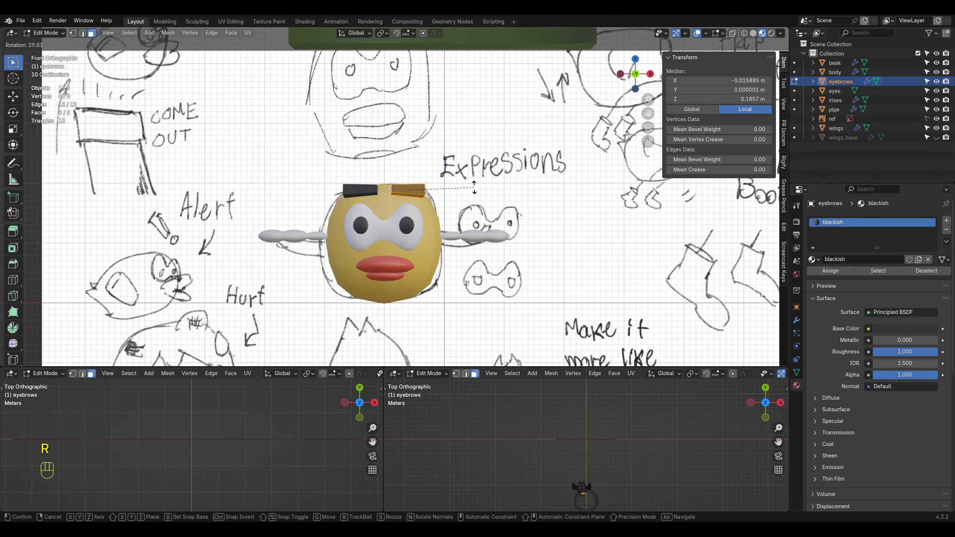
{"action": "right_click", "coordinate": [475, 187]}
Step: Add one centred loop cut across the eyebrow and raise it to arch the brow
{"action": "key", "text": "ctrl+r"}
{"action": "left_click", "coordinate": [408, 190]}
{"action": "right_click", "coordinate": [408, 190]}
{"action": "key", "text": "g"}
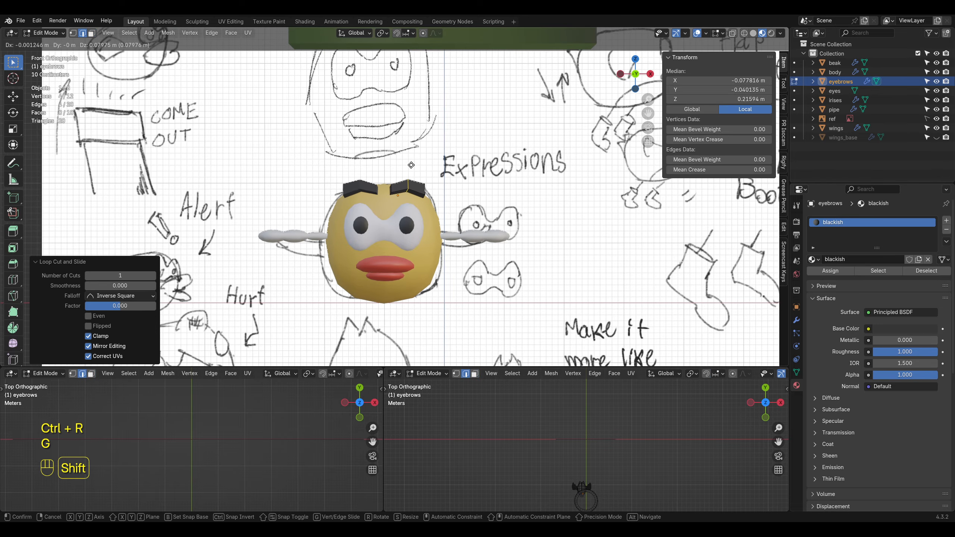
{"action": "left_click", "coordinate": [417, 175]}
{"action": "key", "text": "Tab"}
Step: Reposition the eyebrow's middle edge loop to refine its fit on the forehead
{"action": "left_click", "coordinate": [422, 203]}
{"action": "scroll", "coordinate": [419, 205], "scroll_direction": "down", "scroll_amount": 5}
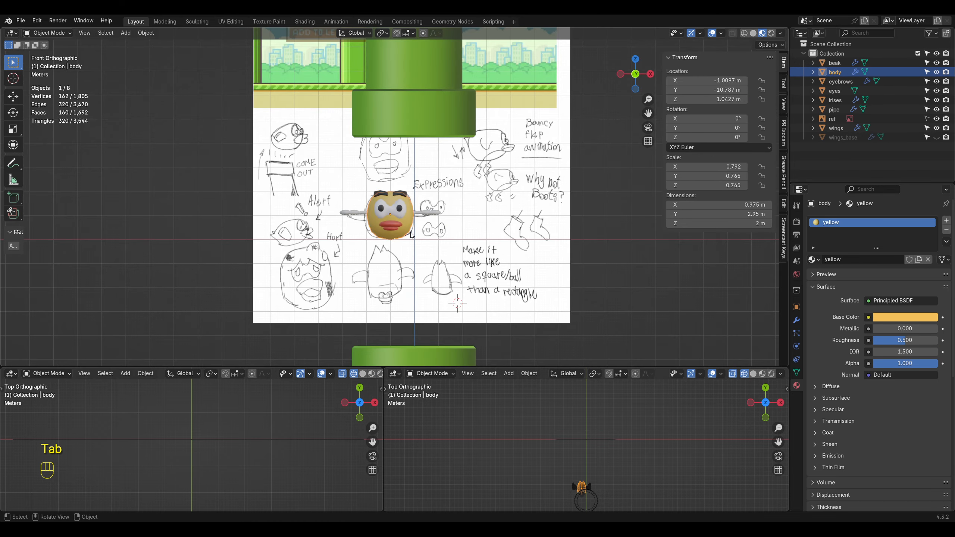
{"action": "left_click", "coordinate": [429, 218]}
{"action": "middle_click_drag", "start_coordinate": [404, 211], "coordinate": [470, 205]}
{"action": "scroll", "coordinate": [441, 210], "scroll_direction": "down", "scroll_amount": 3}
{"action": "scroll", "coordinate": [440, 209], "scroll_direction": "up", "scroll_amount": 8}
{"action": "left_click", "coordinate": [433, 191]}
{"action": "key", "text": "Tab"}
{"action": "key", "text": "g"}
{"action": "left_click", "coordinate": [429, 210]}
Step: Lower the eyebrow's inner end face along Z to give the bird an angry expression
{"action": "middle_click_drag", "start_coordinate": [421, 256], "coordinate": [406, 305]}
{"action": "key", "text": "3"}
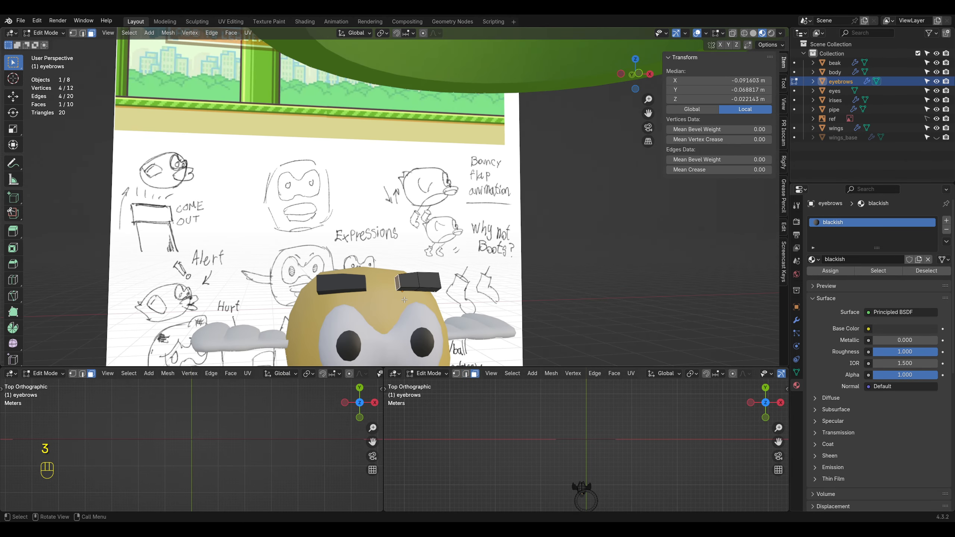
{"action": "key", "text": "g"}
{"action": "key", "text": "z"}
{"action": "left_click", "coordinate": [414, 349]}
{"action": "key", "text": "Tab"}
{"action": "scroll", "coordinate": [413, 349], "scroll_direction": "down", "scroll_amount": 5}
{"action": "middle_click_drag", "start_coordinate": [414, 349], "coordinate": [492, 299]}
{"action": "middle_click_drag", "start_coordinate": [492, 299], "coordinate": [406, 281], "text": "shift"}
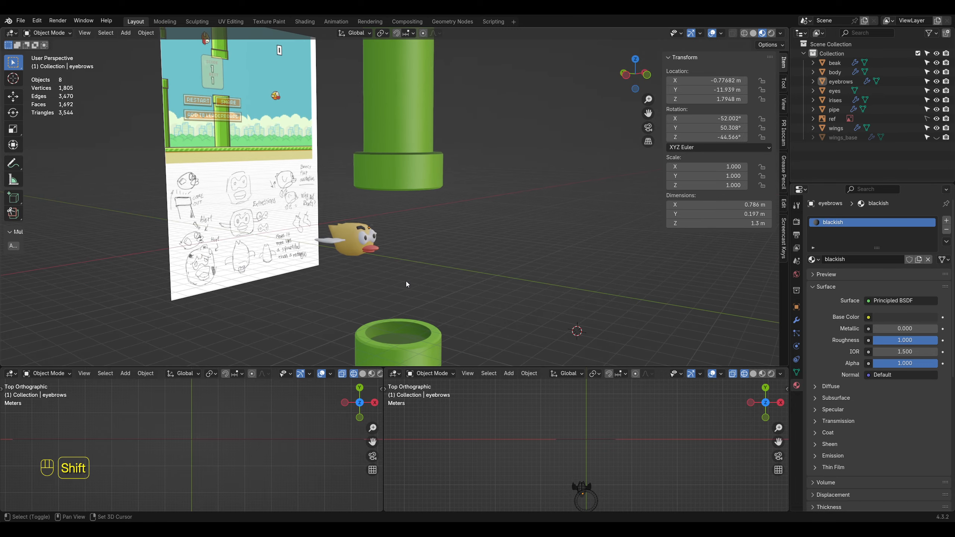
{"action": "scroll", "coordinate": [406, 280], "scroll_direction": "up", "scroll_amount": 6}
{"action": "middle_click_drag", "start_coordinate": [361, 310], "coordinate": [412, 276], "text": "shift"}
{"action": "middle_click_drag", "start_coordinate": [412, 277], "coordinate": [373, 219]}
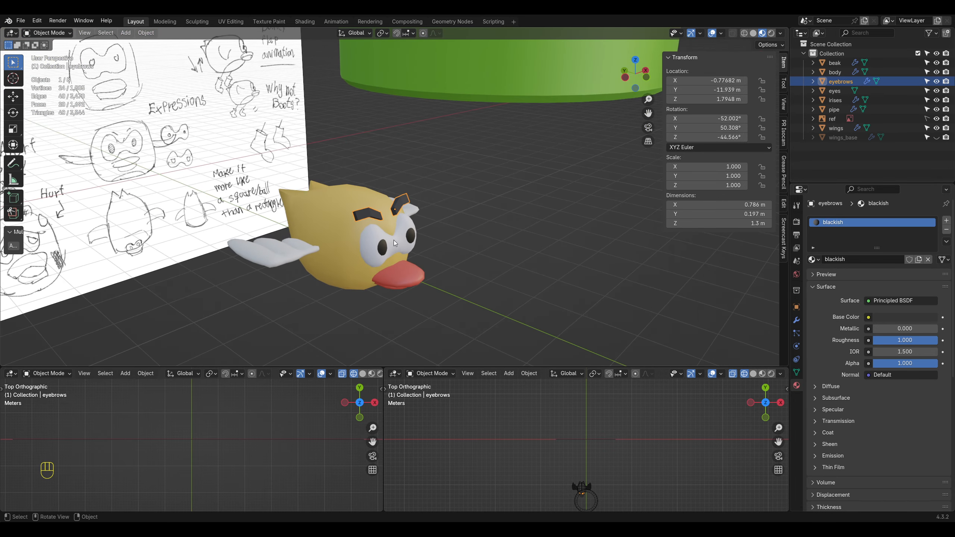
Step: Assign the existing white material in a new slot to the belly faces on the underside of the body
{"action": "left_click", "coordinate": [418, 251]}
{"action": "scroll", "coordinate": [420, 267], "scroll_direction": "down", "scroll_amount": 2}
{"action": "key", "text": "KP_3"}
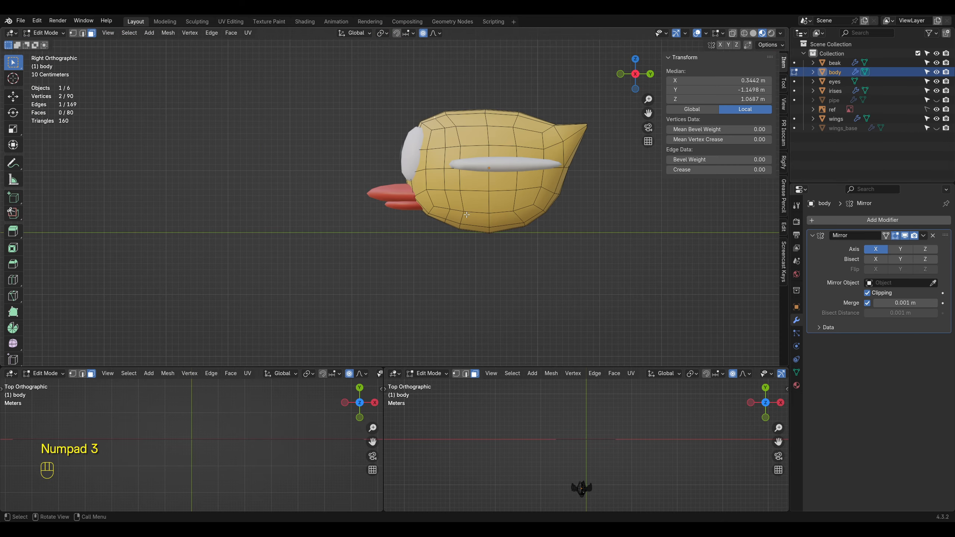
{"action": "left_click", "coordinate": [477, 220]}
{"action": "left_click", "coordinate": [502, 219], "text": "shift"}
{"action": "middle_click_drag", "start_coordinate": [502, 219], "coordinate": [499, 139]}
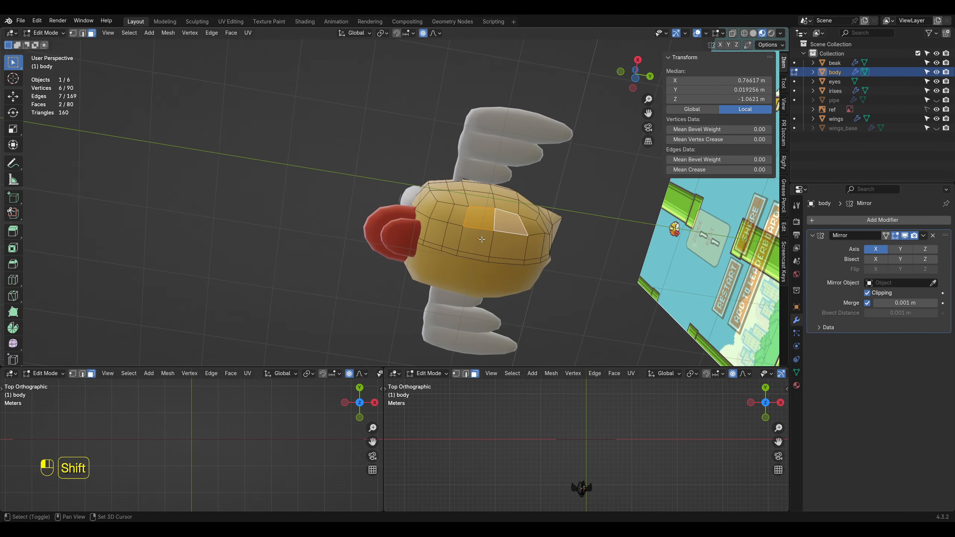
{"action": "left_click", "coordinate": [796, 385]}
{"action": "left_click", "coordinate": [946, 221]}
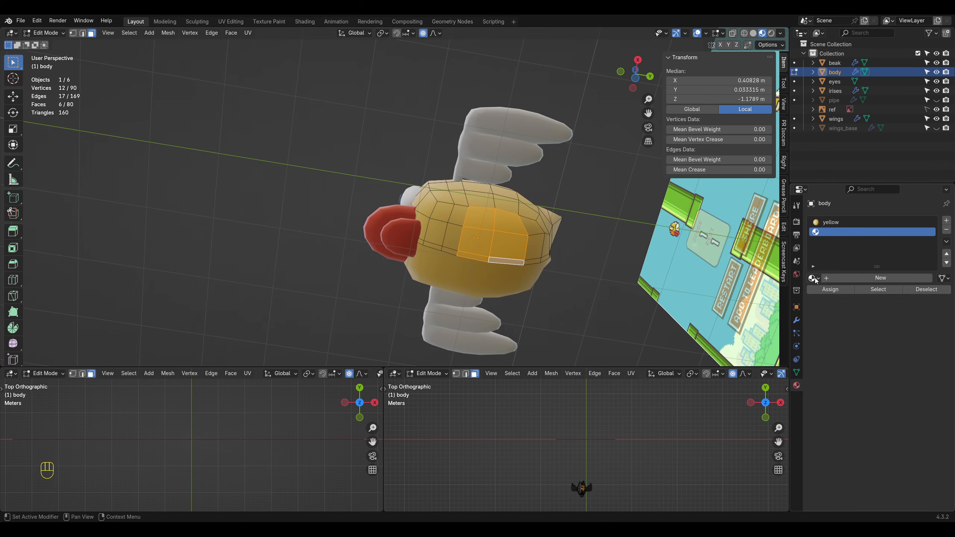
{"action": "left_click", "coordinate": [814, 278]}
{"action": "left_click", "coordinate": [791, 328]}
{"action": "left_click", "coordinate": [830, 289]}
{"action": "key", "text": "Tab"}
{"action": "key", "text": "KP_3"}
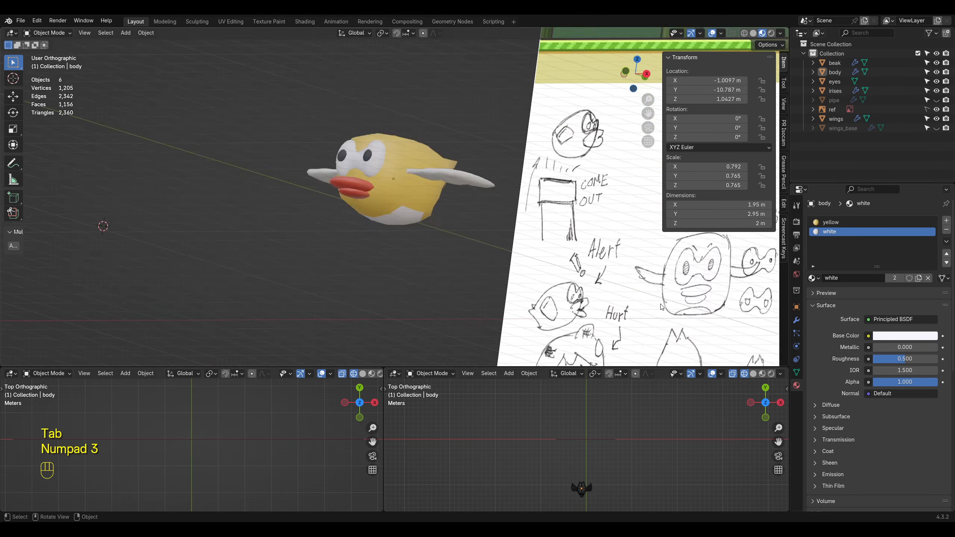
{"action": "key", "text": "ctrl+KP_3"}
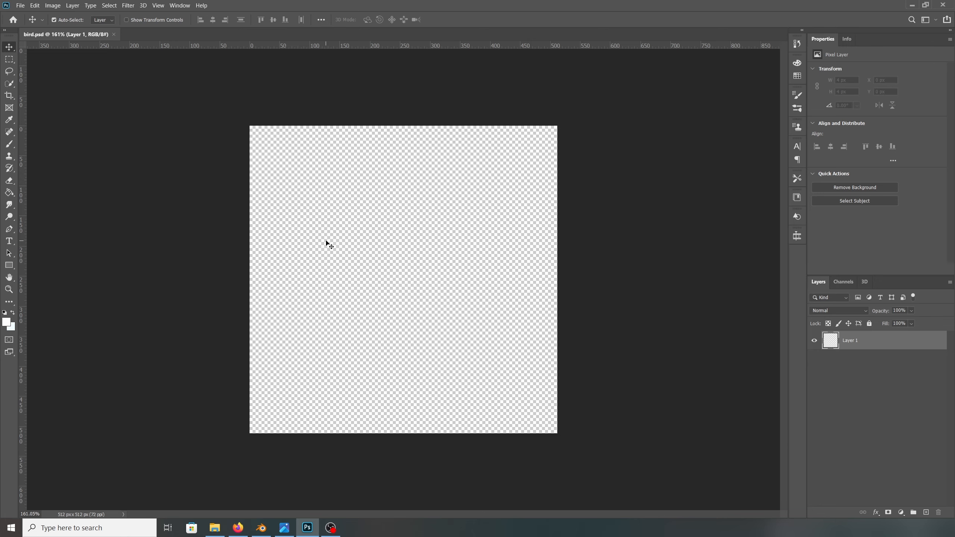
Step: Switch to Photoshop, start a new 512 × 512 px transparent document and select its lower layer
{"action": "left_click", "coordinate": [21, 5]}
{"action": "left_click", "coordinate": [26, 11]}
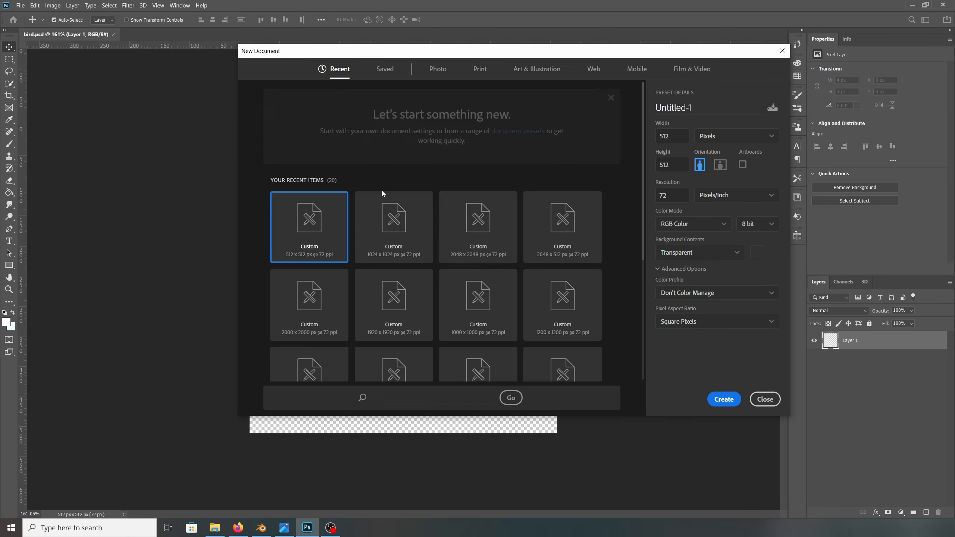
{"action": "left_click", "coordinate": [852, 363]}
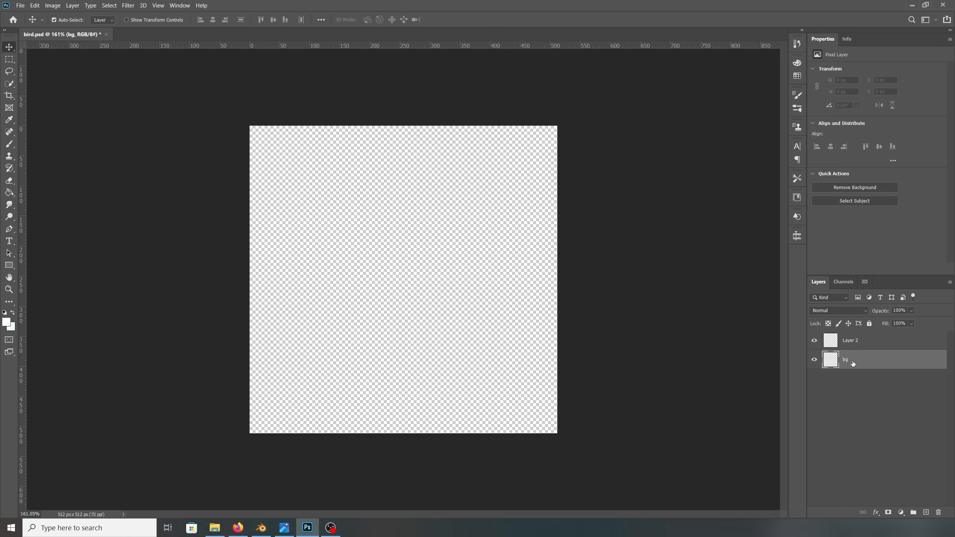
Step: Fill the bg layer with the pasted yellow body colour and place a colour swatch near the canvas's upper-right corner
{"action": "left_click", "coordinate": [7, 322]}
{"action": "type", "text": "#F4C05AF"}
{"action": "key", "text": "Return"}
{"action": "key", "text": "alt+BackSpace"}
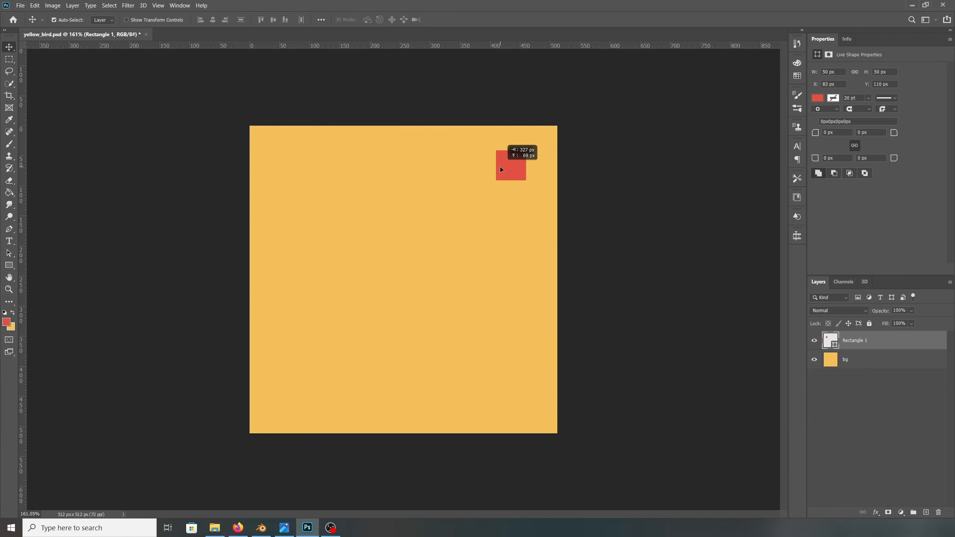
{"action": "left_click_drag", "start_coordinate": [500, 167], "coordinate": [539, 172]}
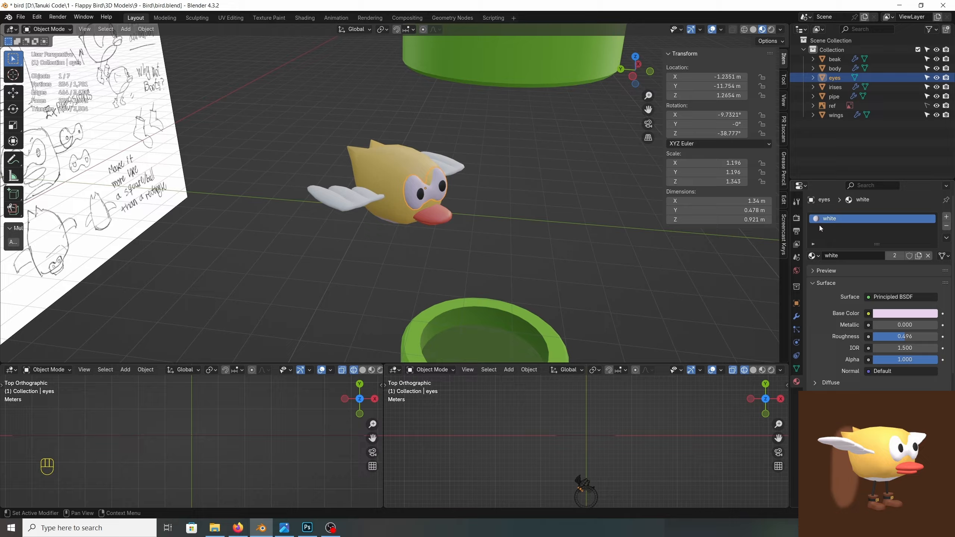
Step: Switch to Blender and remove the old material slots from the eyes and the beak
{"action": "left_click", "coordinate": [946, 226]}
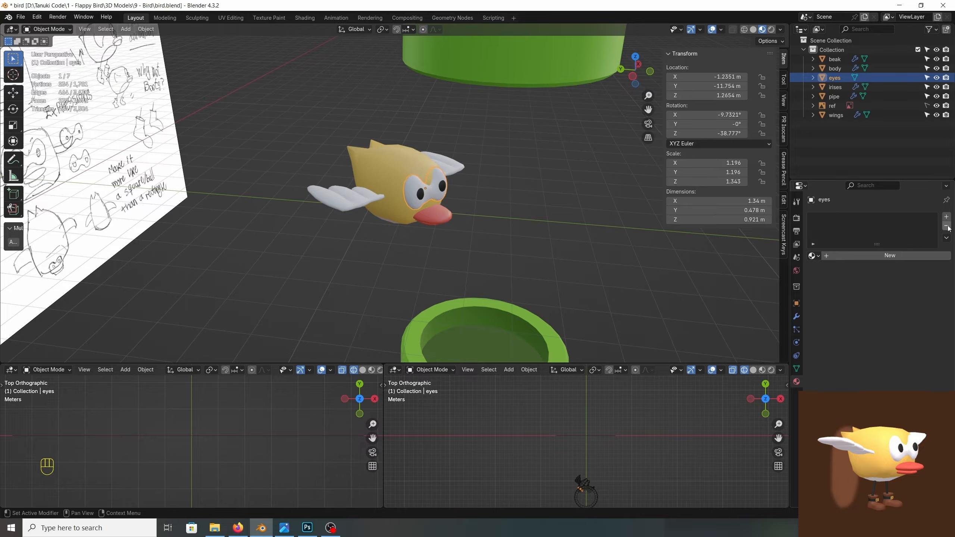
{"action": "left_click", "coordinate": [415, 196]}
{"action": "left_click", "coordinate": [946, 227]}
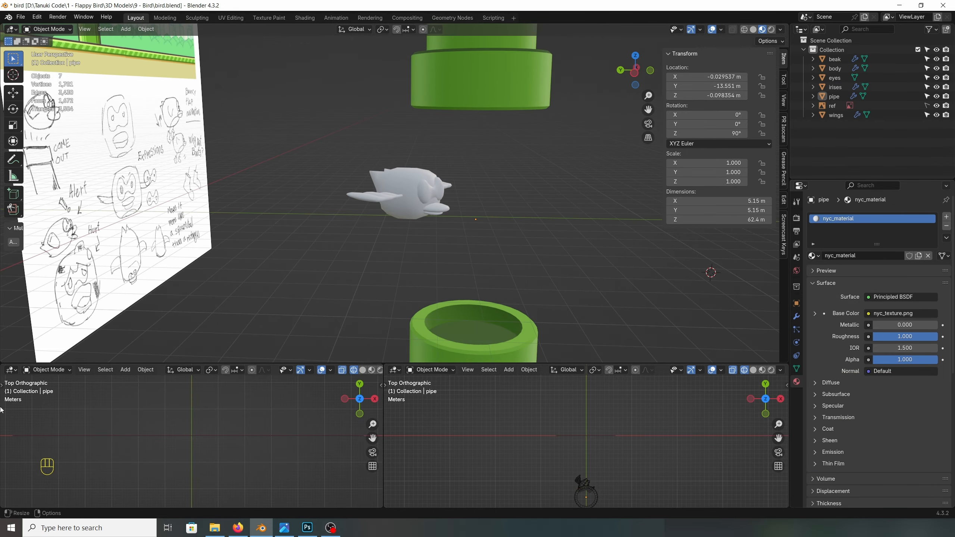
Step: Split the main 3D viewport and turn the new area into an Image Editor showing nyc_texture-min.png
{"action": "left_click_drag", "start_coordinate": [2, 360], "coordinate": [302, 318]}
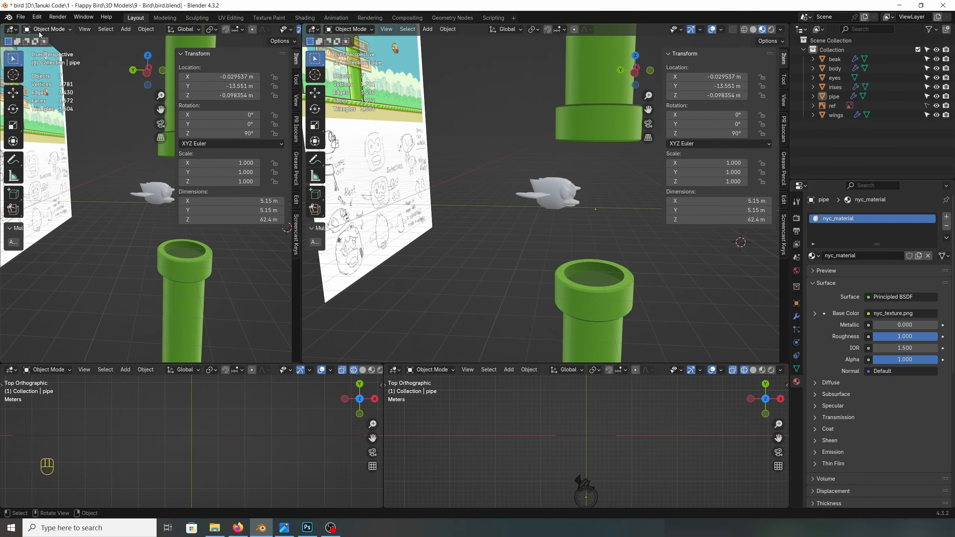
{"action": "left_click", "coordinate": [12, 30]}
{"action": "left_click", "coordinate": [33, 63]}
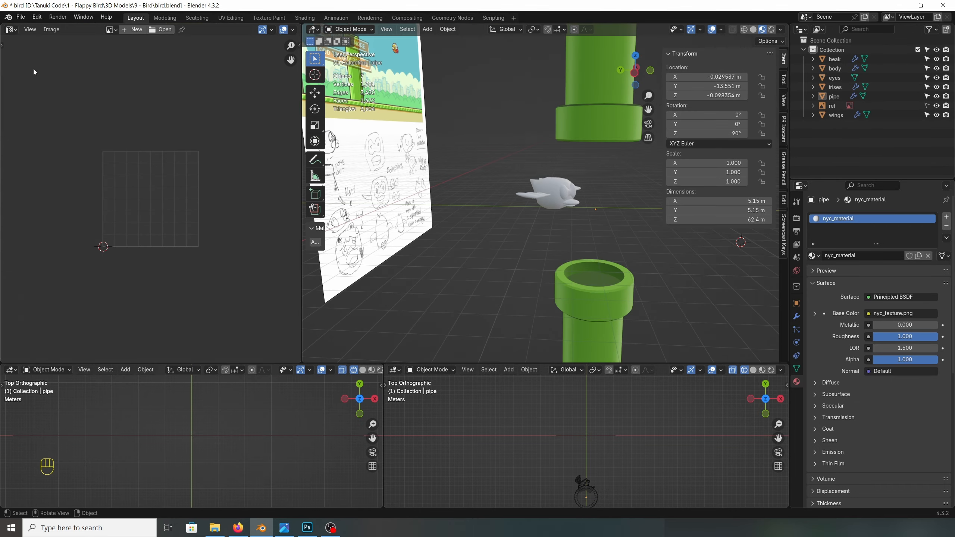
{"action": "left_click", "coordinate": [91, 30]}
{"action": "left_click", "coordinate": [165, 51]}
{"action": "scroll", "coordinate": [621, 322], "scroll_direction": "up", "scroll_amount": 2}
Step: Select the pipe and turn one of the small top-view viewports into a Shader Editor showing its nyc_material nodes
{"action": "middle_click_drag", "start_coordinate": [621, 323], "coordinate": [523, 198], "text": "shift"}
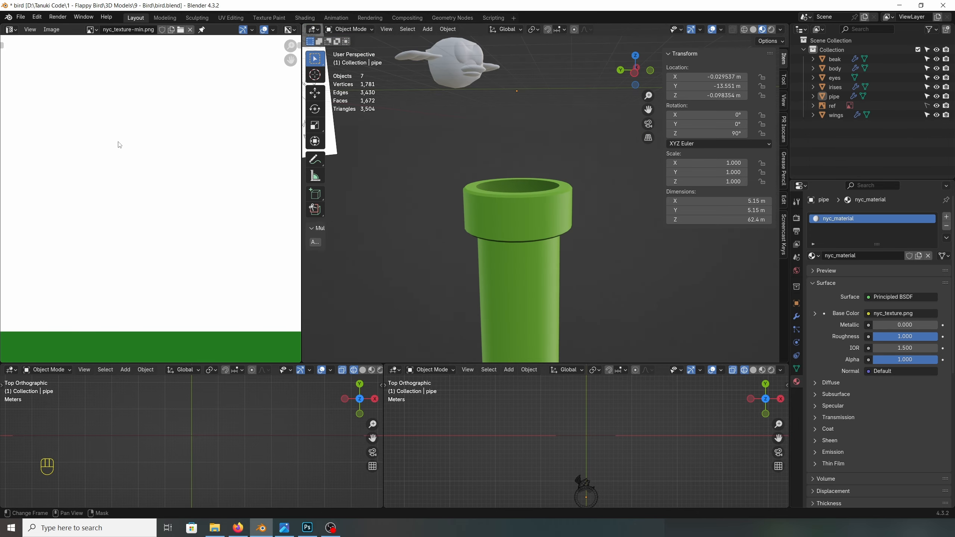
{"action": "scroll", "coordinate": [119, 145], "scroll_direction": "down", "scroll_amount": 6}
{"action": "scroll", "coordinate": [83, 103], "scroll_direction": "up", "scroll_amount": 7}
{"action": "left_click", "coordinate": [499, 234]}
{"action": "left_click", "coordinate": [11, 370]}
{"action": "left_click", "coordinate": [43, 455]}
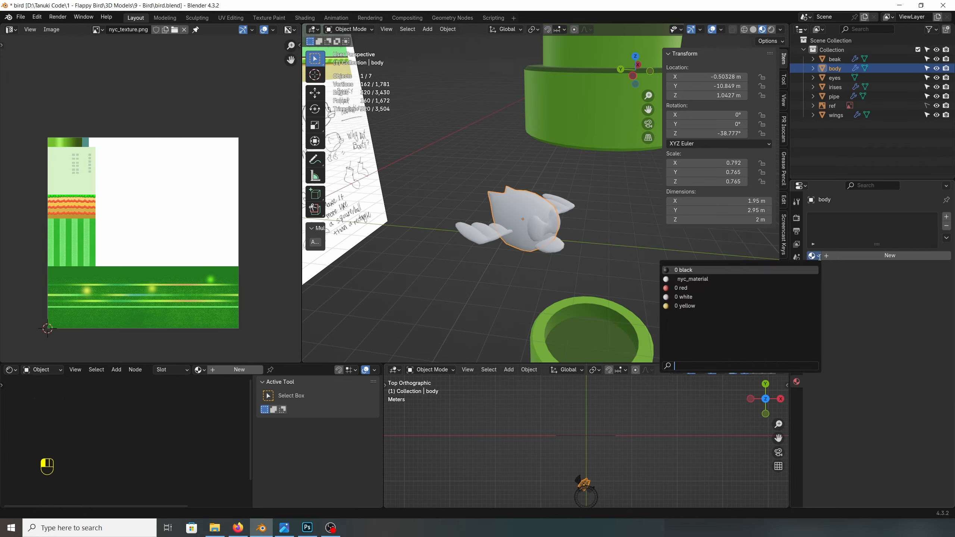
Step: Name the body's new material bird_material and add an Image Texture node to its node tree
{"action": "left_click", "coordinate": [824, 257]}
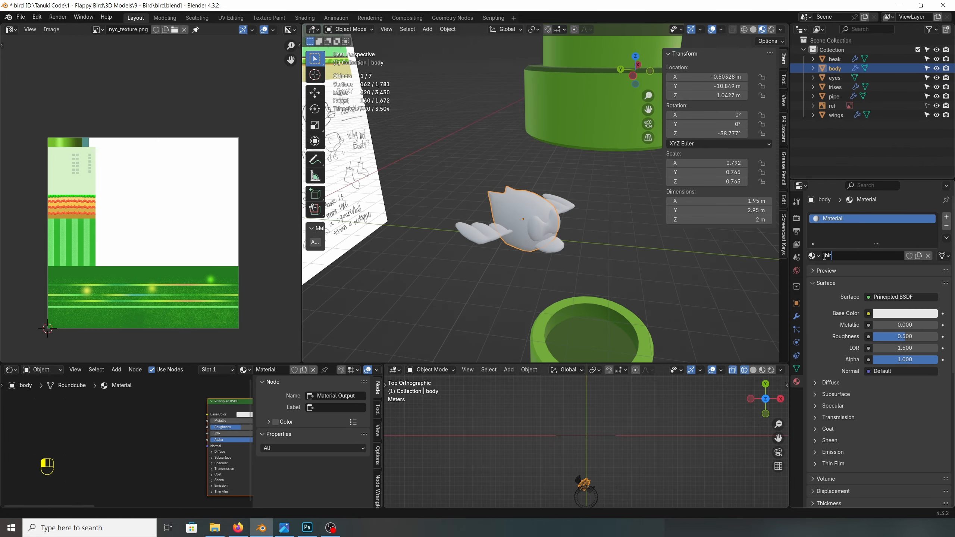
{"action": "left_click", "coordinate": [71, 402]}
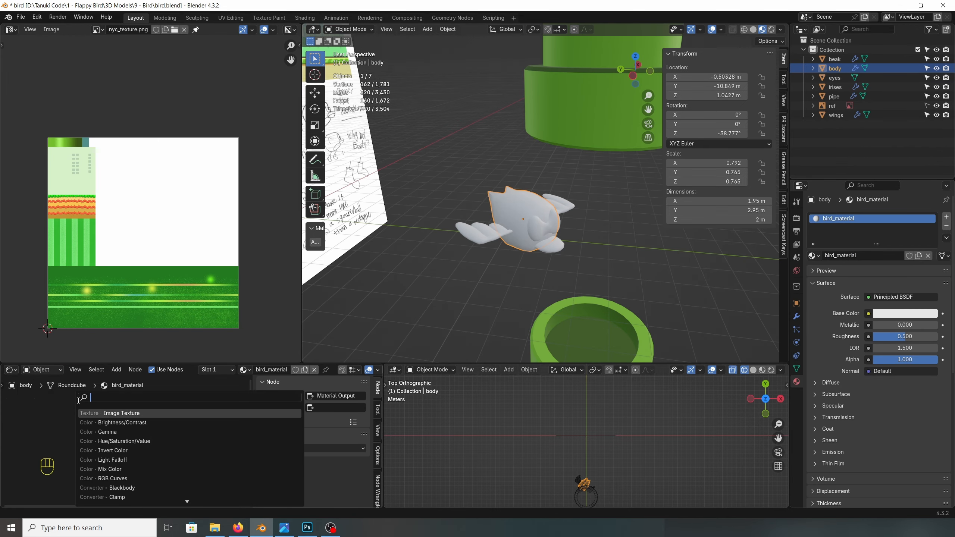
{"action": "left_click", "coordinate": [81, 413]}
{"action": "left_click", "coordinate": [79, 419]}
{"action": "key", "text": "n"}
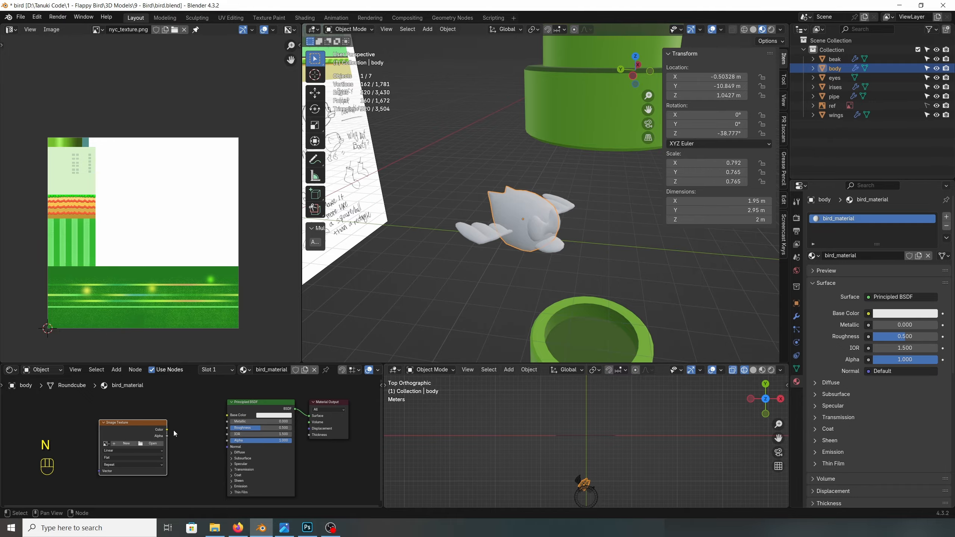
Step: Load yellow_bird_texture.png into the image node, feed it to bird_material's Base Color, and assign bird_material to the wings
{"action": "left_click_drag", "start_coordinate": [217, 420], "coordinate": [227, 414]}
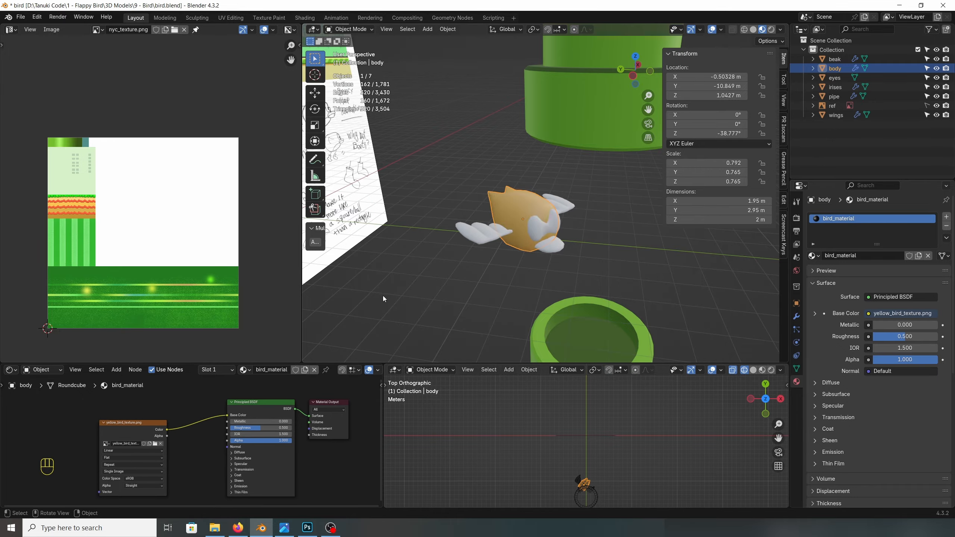
{"action": "scroll", "coordinate": [467, 214], "scroll_direction": "up", "scroll_amount": 3}
{"action": "left_click", "coordinate": [461, 223]}
{"action": "left_click", "coordinate": [813, 256]}
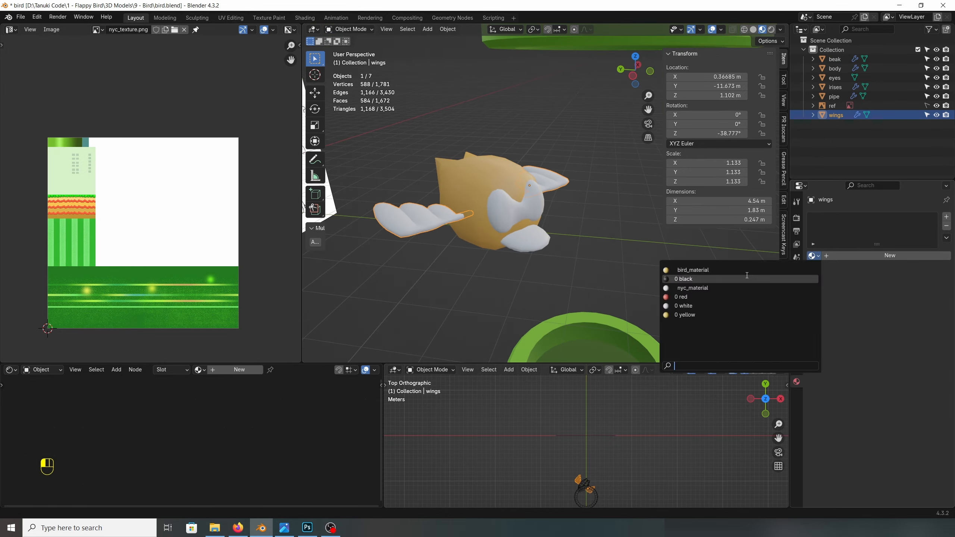
{"action": "left_click", "coordinate": [730, 270]}
Step: Select the body and show yellow_bird_texture.png in the Image Editor
{"action": "left_click", "coordinate": [483, 222]}
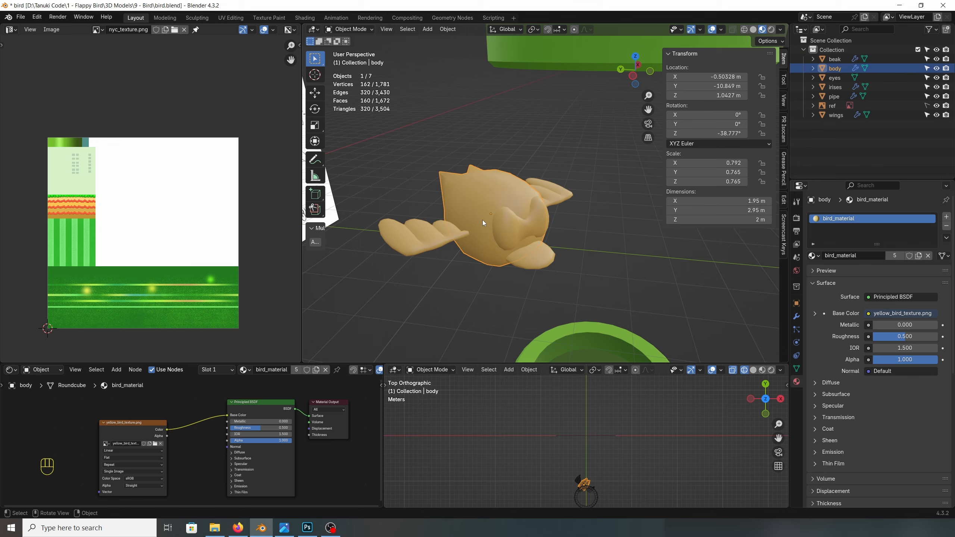
{"action": "left_click", "coordinate": [96, 31]}
{"action": "left_click", "coordinate": [132, 80]}
{"action": "scroll", "coordinate": [175, 198], "scroll_direction": "down", "scroll_amount": 1}
{"action": "scroll", "coordinate": [174, 198], "scroll_direction": "up", "scroll_amount": 3}
{"action": "scroll", "coordinate": [175, 199], "scroll_direction": "down", "scroll_amount": 1}
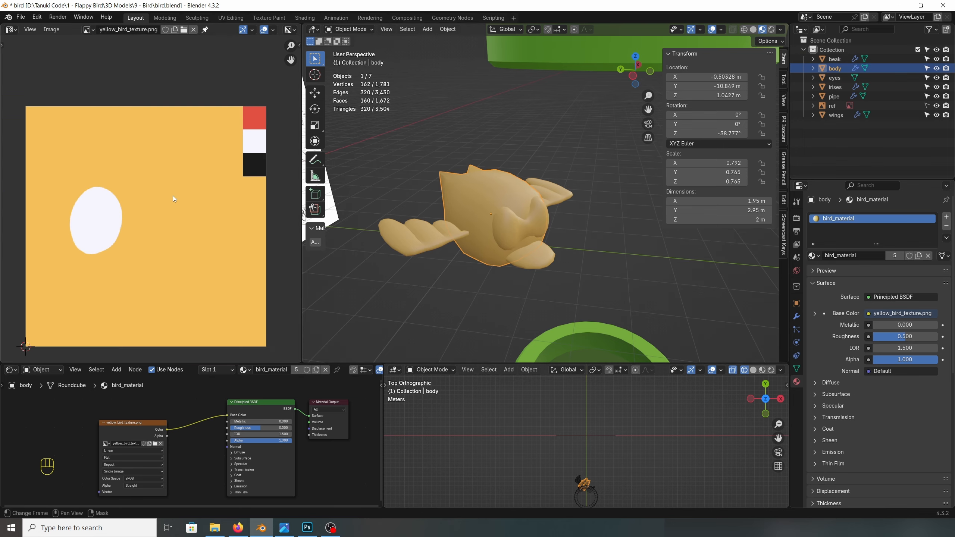
{"action": "middle_click_drag", "start_coordinate": [173, 196], "coordinate": [162, 190]}
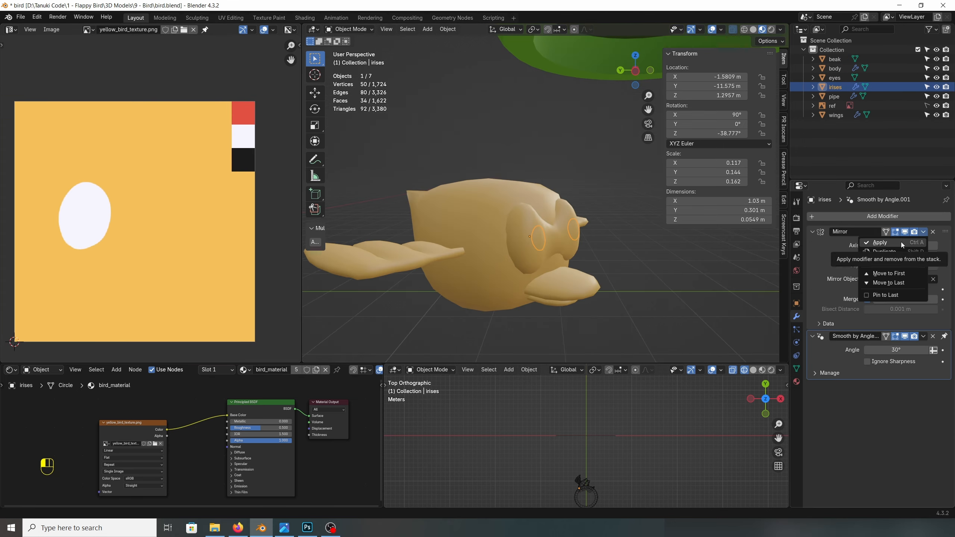
Step: Isolate the beak and mark a seam along the side edge loop of its upper half
{"action": "left_click", "coordinate": [901, 242]}
{"action": "middle_click_drag", "start_coordinate": [586, 256], "coordinate": [564, 261]}
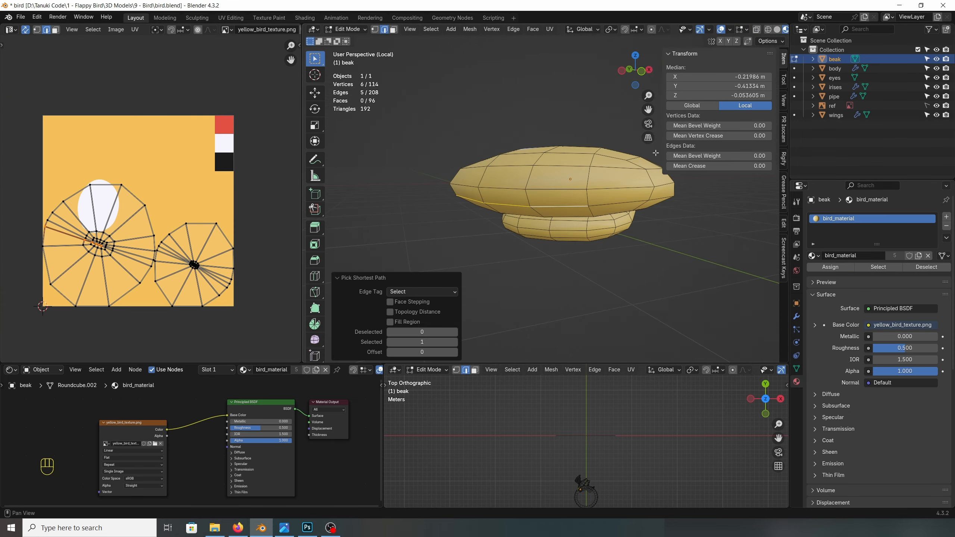
{"action": "middle_click_drag", "start_coordinate": [656, 152], "coordinate": [444, 139]}
{"action": "left_click", "coordinate": [488, 178], "text": "ctrl"}
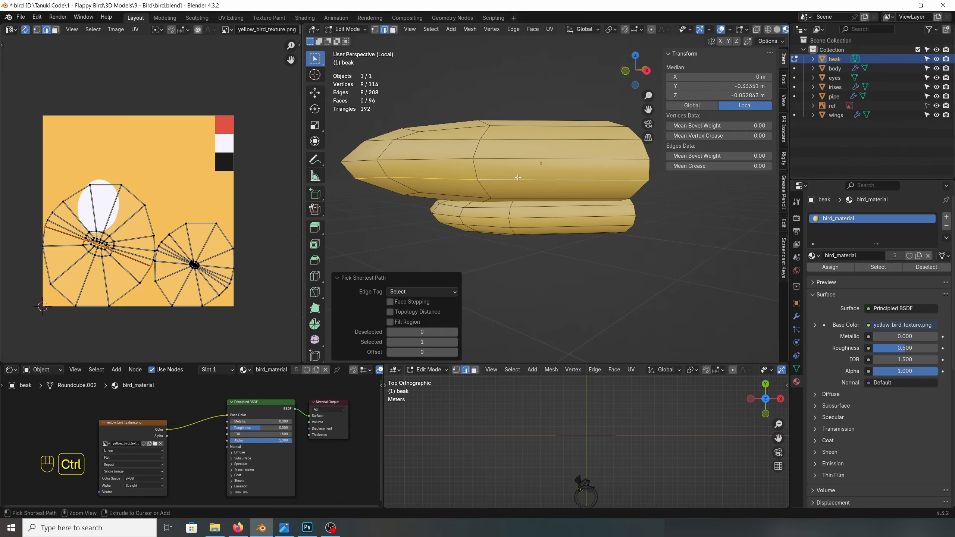
{"action": "middle_click_drag", "start_coordinate": [489, 177], "coordinate": [509, 181]}
{"action": "right_click", "coordinate": [520, 187]}
{"action": "left_click", "coordinate": [519, 356]}
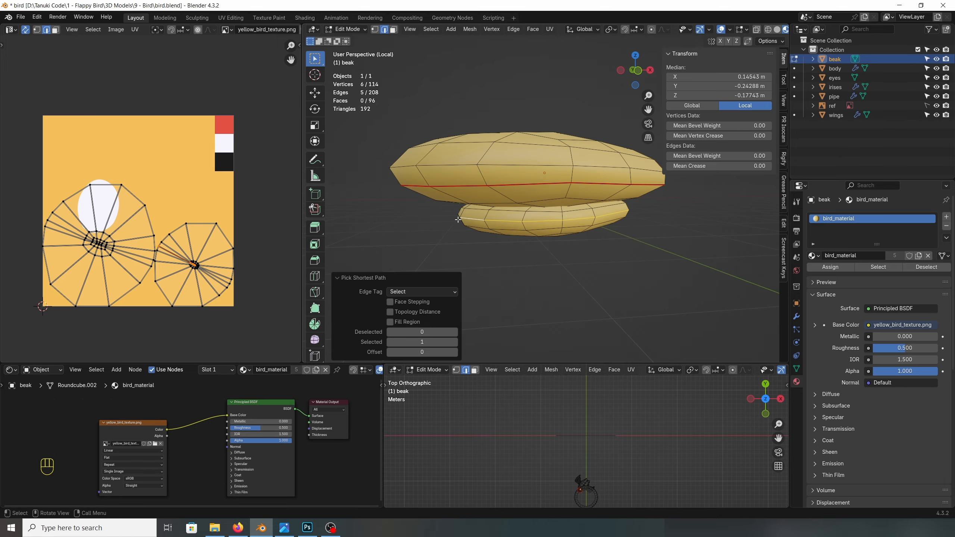
Step: Mark a seam along the side edge loop of the lower beak
{"action": "middle_click_drag", "start_coordinate": [433, 217], "coordinate": [507, 218]}
{"action": "left_click", "coordinate": [398, 216], "text": "ctrl"}
{"action": "right_click", "coordinate": [457, 227]}
{"action": "left_click", "coordinate": [457, 226]}
Step: Unwrap the entire beak, then shrink its UV islands and move them toward the red swatch
{"action": "key", "text": "a"}
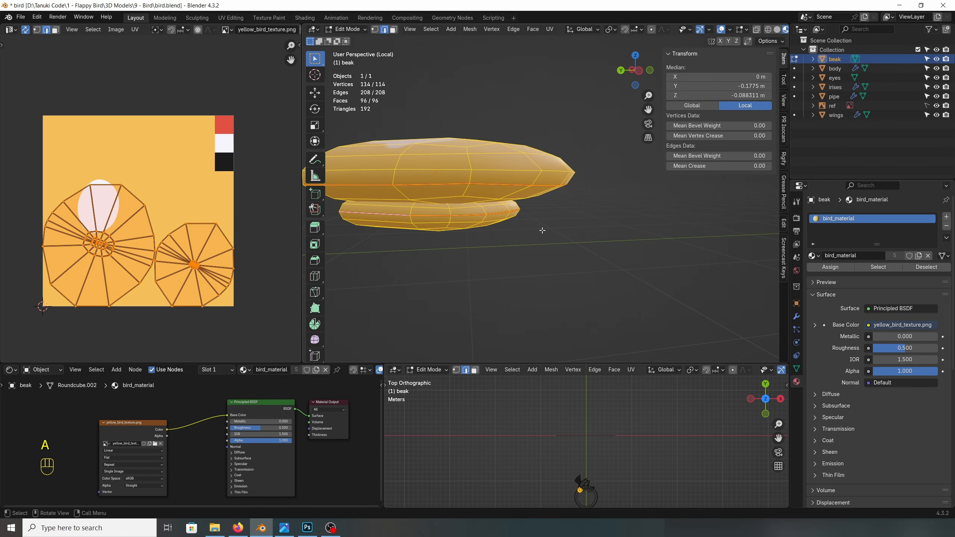
{"action": "key", "text": "u"}
{"action": "left_click", "coordinate": [539, 227]}
{"action": "left_click", "coordinate": [155, 220]}
{"action": "scroll", "coordinate": [149, 200], "scroll_direction": "up", "scroll_amount": 2}
{"action": "key", "text": "g"}
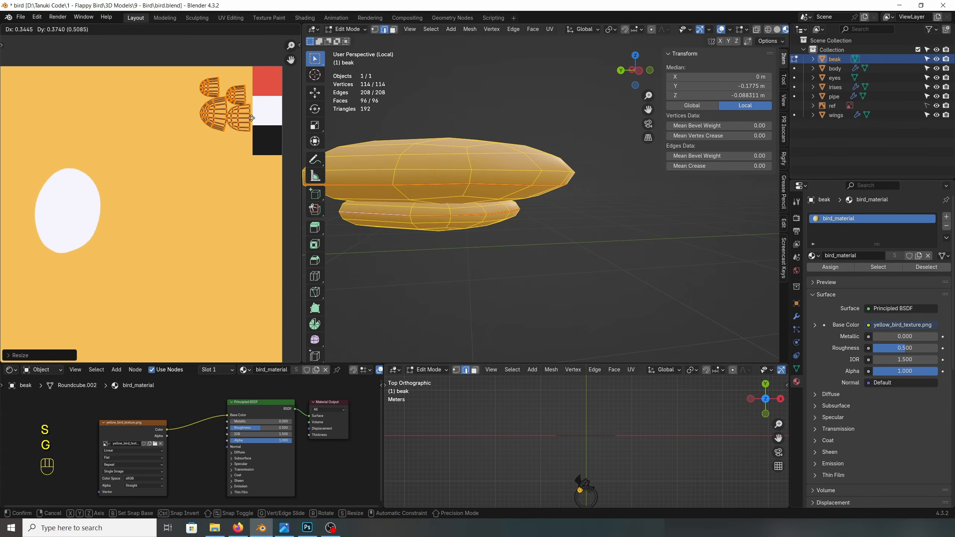
{"action": "left_click", "coordinate": [251, 82]}
Step: Shrink the beak's UV islands to fit inside the red swatch and finish editing the beak
{"action": "middle_click_drag", "start_coordinate": [259, 78], "coordinate": [183, 153]}
{"action": "scroll", "coordinate": [194, 150], "scroll_direction": "up", "scroll_amount": 2}
{"action": "key", "text": "s"}
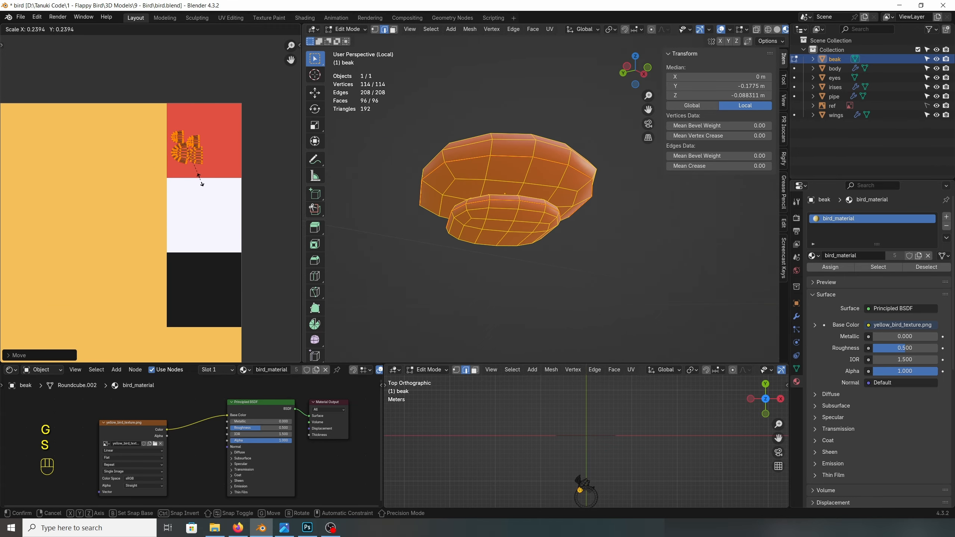
{"action": "left_click", "coordinate": [217, 190]}
{"action": "key", "text": "g"}
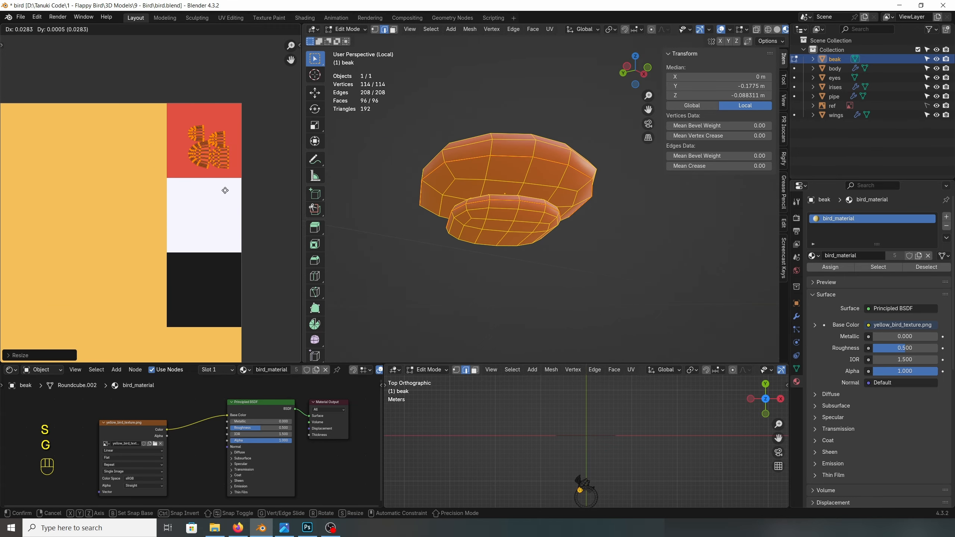
{"action": "left_click", "coordinate": [225, 190]}
{"action": "key", "text": "Tab"}
{"action": "key", "text": "KP_Divide"}
Step: Isolate the eyes mesh and mark a seam along the edge loop running around both eyes
{"action": "left_click", "coordinate": [469, 164]}
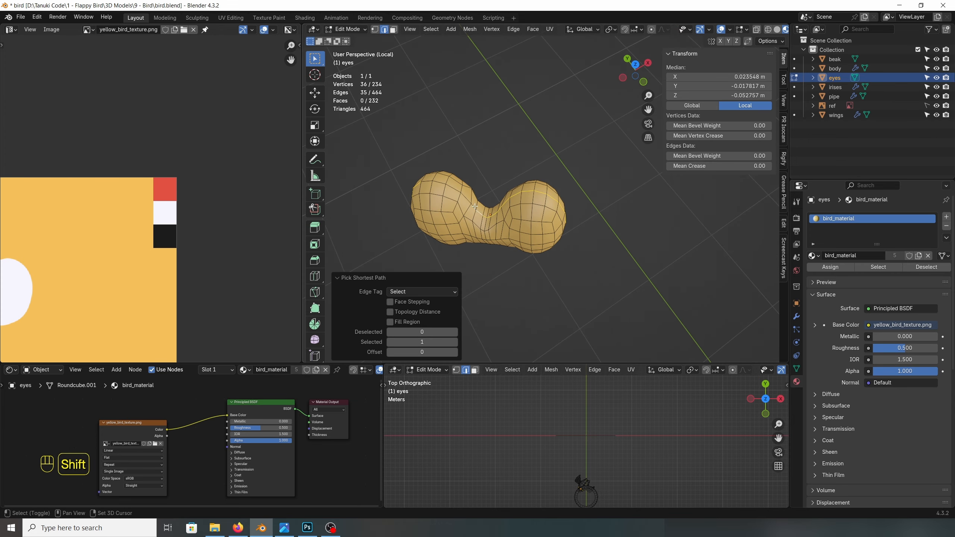
{"action": "middle_click_drag", "start_coordinate": [475, 207], "coordinate": [526, 196]}
{"action": "left_click", "coordinate": [462, 205], "text": "ctrl"}
{"action": "key", "text": "u"}
{"action": "right_click", "coordinate": [522, 197]}
{"action": "left_click", "coordinate": [495, 358]}
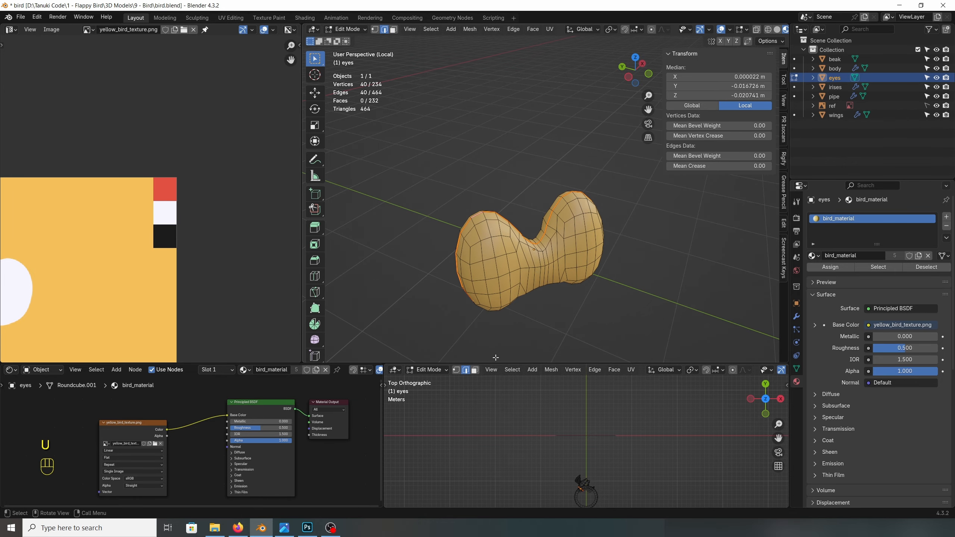
Step: Unwrap the entire eyes mesh with the Angle Based method
{"action": "middle_click_drag", "start_coordinate": [496, 358], "coordinate": [526, 301]}
{"action": "key", "text": "a"}
{"action": "key", "text": "u"}
{"action": "mouse_move", "coordinate": [539, 281]}
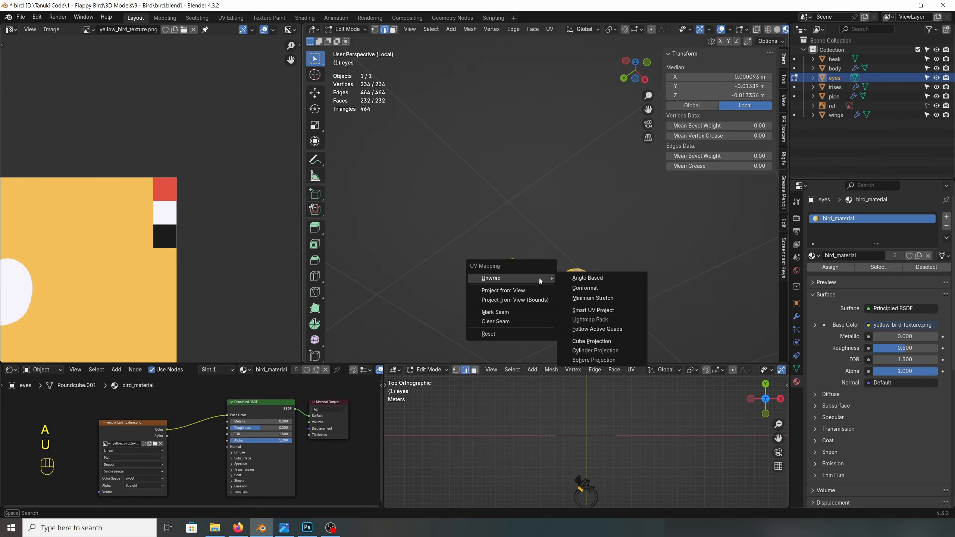
{"action": "left_click", "coordinate": [577, 278]}
Step: Shrink the eyes' UV islands and place them inside the white swatch
{"action": "scroll", "coordinate": [193, 271], "scroll_direction": "up", "scroll_amount": 2}
{"action": "key", "text": "s"}
{"action": "left_click", "coordinate": [164, 297]}
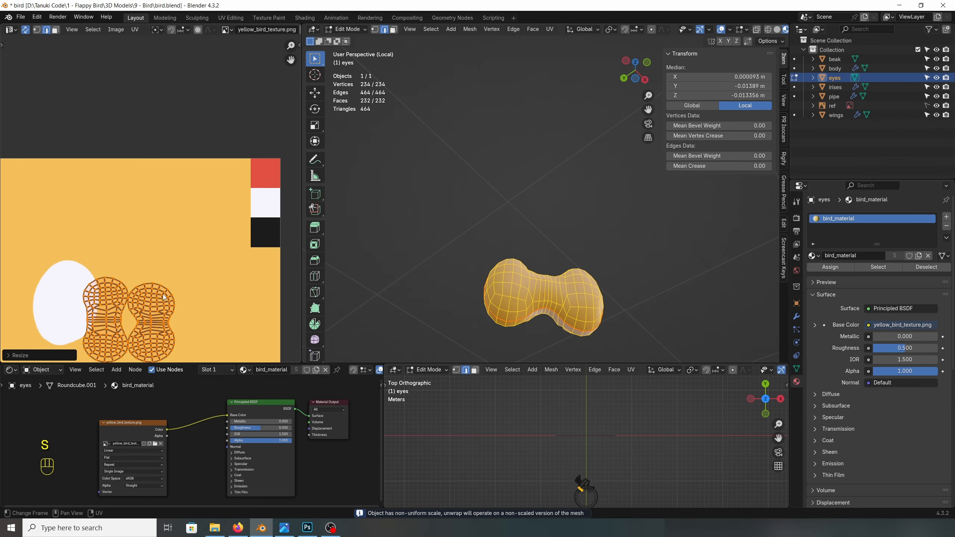
{"action": "key", "text": "g"}
{"action": "key", "text": "s"}
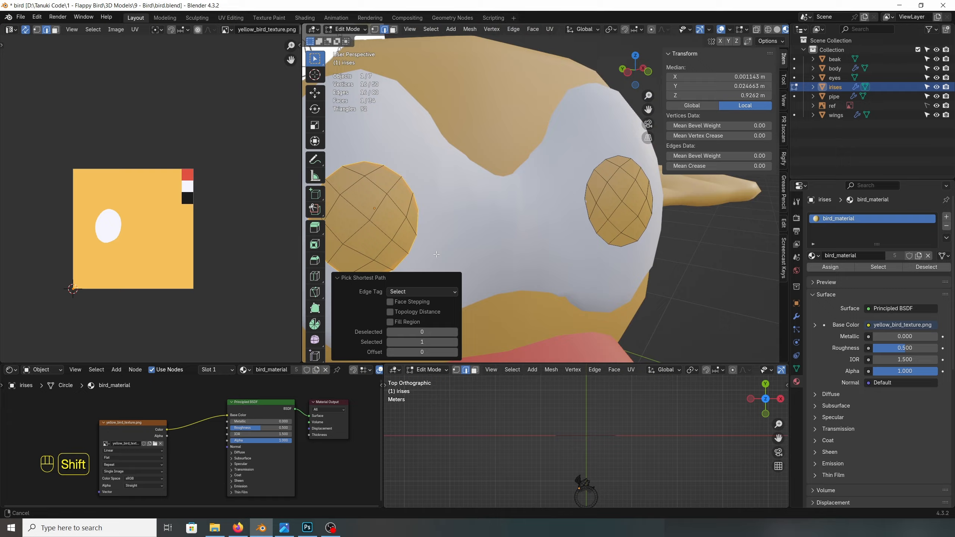
Step: Mark the outer edge loops of both irises as seams
{"action": "right_click", "coordinate": [558, 396]}
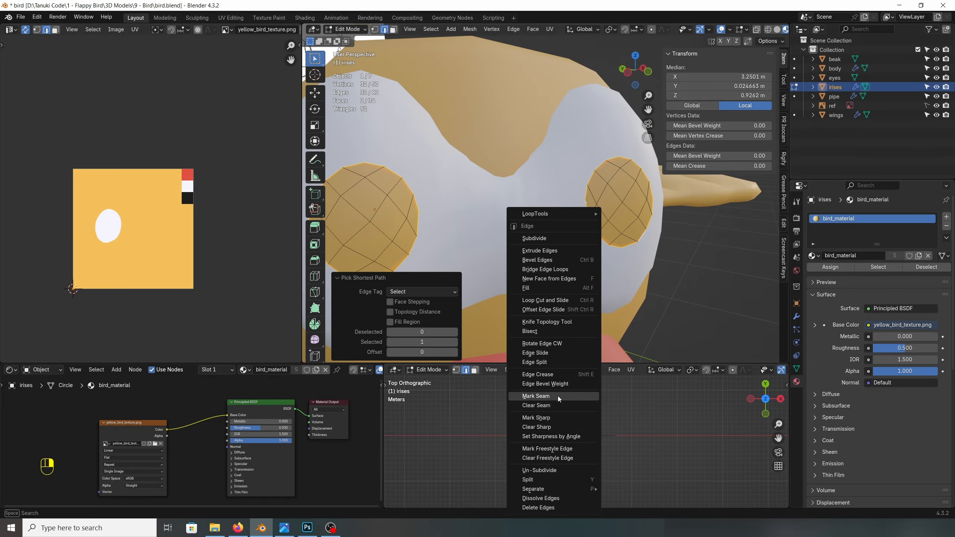
{"action": "left_click", "coordinate": [558, 397]}
{"action": "scroll", "coordinate": [500, 222], "scroll_direction": "down", "scroll_amount": 1}
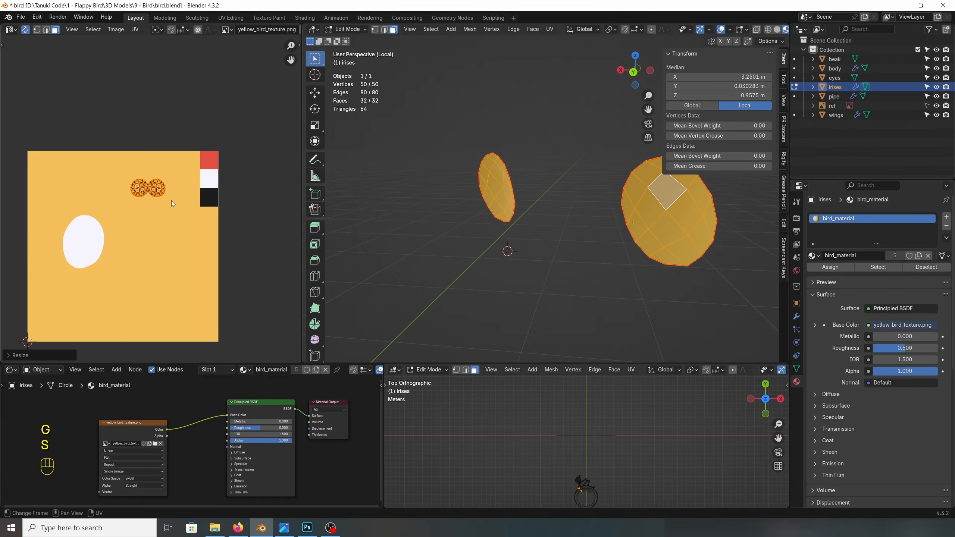
{"action": "scroll", "coordinate": [172, 200], "scroll_direction": "up", "scroll_amount": 2}
Step: Shrink the irises' UV islands and place them inside the black swatch
{"action": "key", "text": "g"}
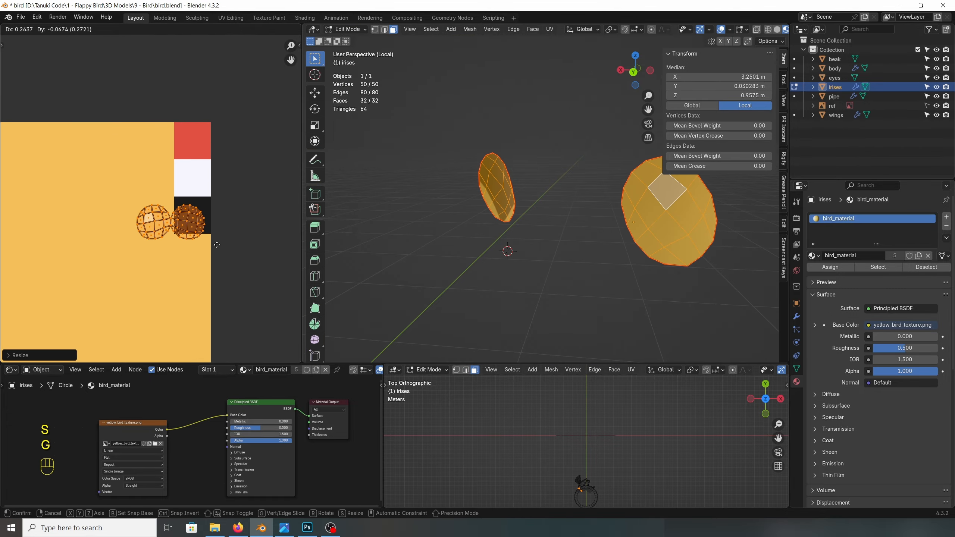
{"action": "scroll", "coordinate": [211, 226], "scroll_direction": "up", "scroll_amount": 2}
{"action": "key", "text": "s"}
{"action": "key", "text": "g"}
{"action": "left_click", "coordinate": [268, 277]}
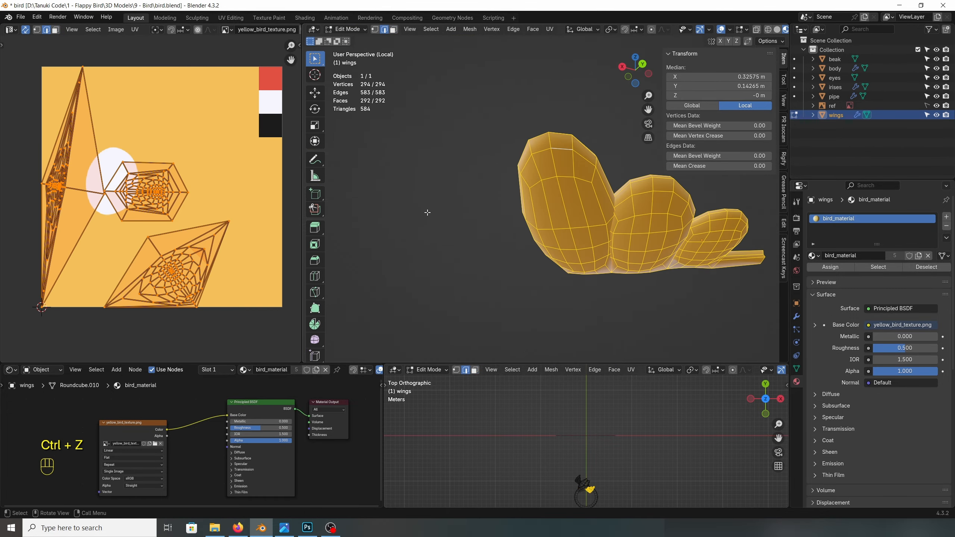
Step: Unwrap the whole wings mesh with Smart UV Project
{"action": "key", "text": "u"}
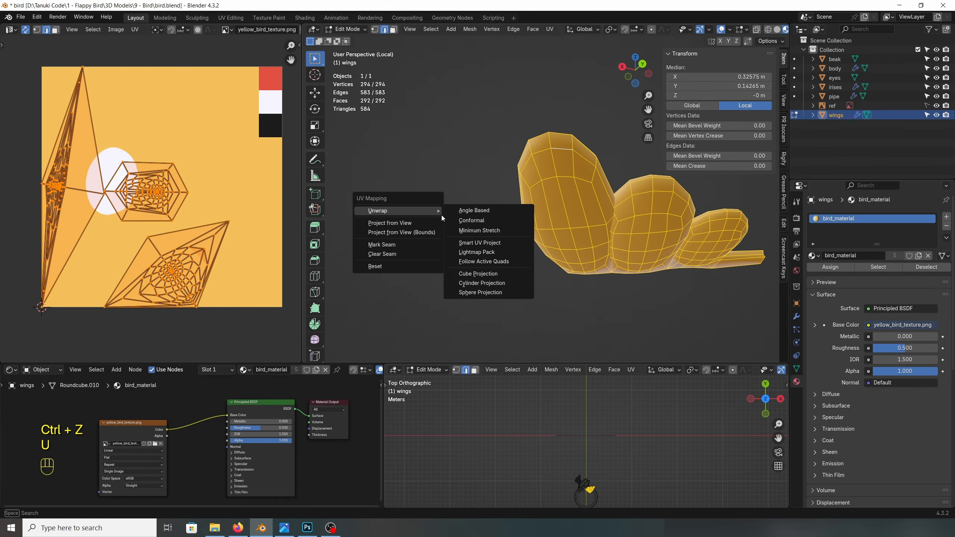
{"action": "left_click", "coordinate": [479, 242]}
{"action": "left_click", "coordinate": [456, 327]}
{"action": "left_click_drag", "start_coordinate": [414, 292], "coordinate": [443, 292]}
{"action": "left_click_drag", "start_coordinate": [46, 137], "coordinate": [171, 168]}
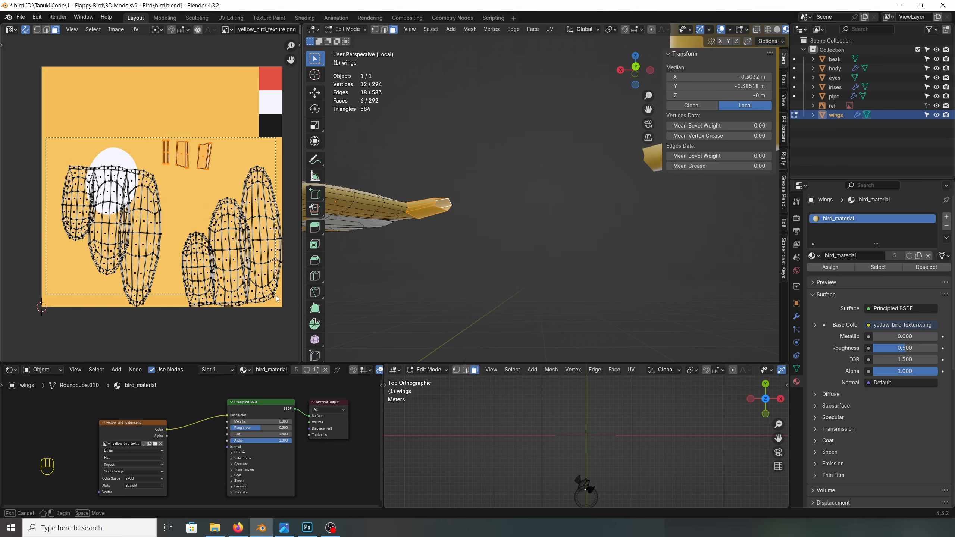
{"action": "left_click_drag", "start_coordinate": [276, 296], "coordinate": [285, 313]}
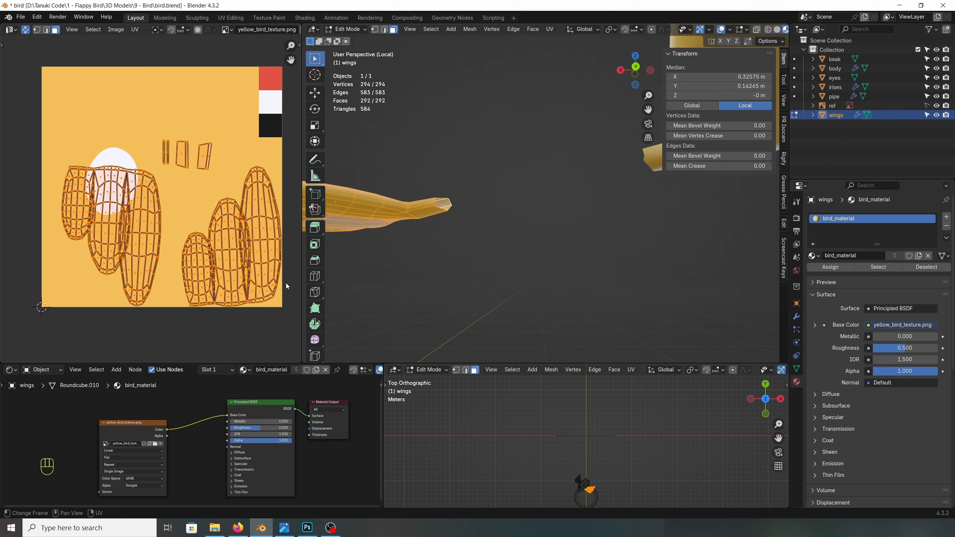
Step: Shrink the wings' UV islands and place them inside the white swatch
{"action": "key", "text": "s"}
{"action": "left_click", "coordinate": [227, 261]}
{"action": "scroll", "coordinate": [230, 264], "scroll_direction": "up", "scroll_amount": 3}
{"action": "key", "text": "s"}
{"action": "key", "text": "g"}
{"action": "left_click", "coordinate": [239, 207]}
{"action": "key", "text": "s"}
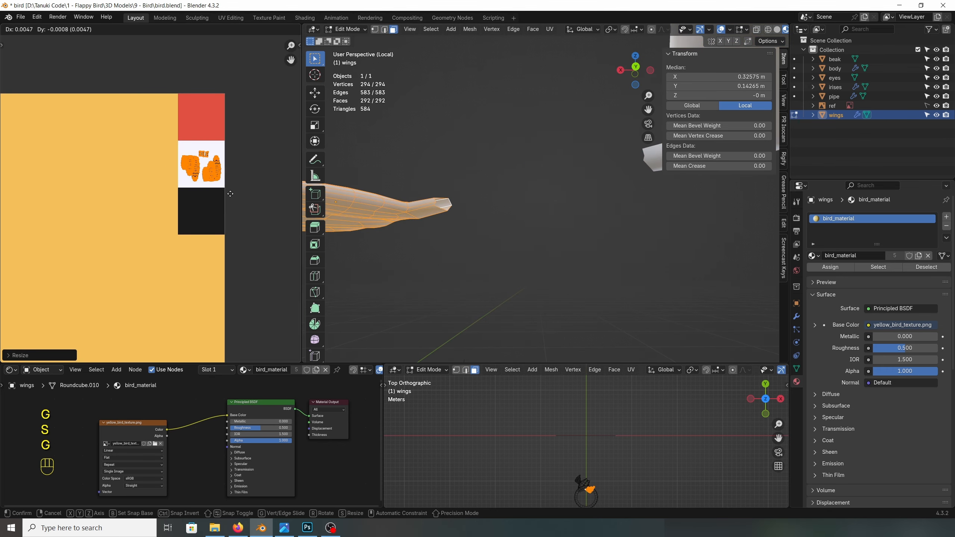
Step: Mark seams on the body around a patch on the belly and along the sides
{"action": "right_click", "coordinate": [526, 260]}
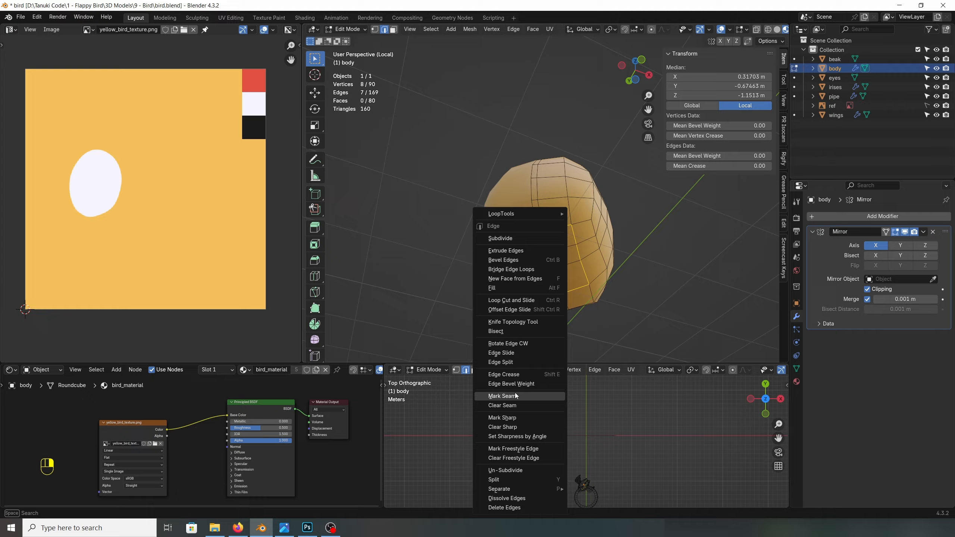
{"action": "left_click", "coordinate": [515, 396]}
{"action": "middle_click_drag", "start_coordinate": [500, 248], "coordinate": [545, 252]}
{"action": "left_click", "coordinate": [533, 115]}
{"action": "middle_click_drag", "start_coordinate": [533, 115], "coordinate": [553, 113]}
{"action": "middle_click_drag", "start_coordinate": [617, 180], "coordinate": [568, 177]}
{"action": "middle_click_drag", "start_coordinate": [568, 177], "coordinate": [579, 301], "text": "shift"}
{"action": "right_click", "coordinate": [565, 207]}
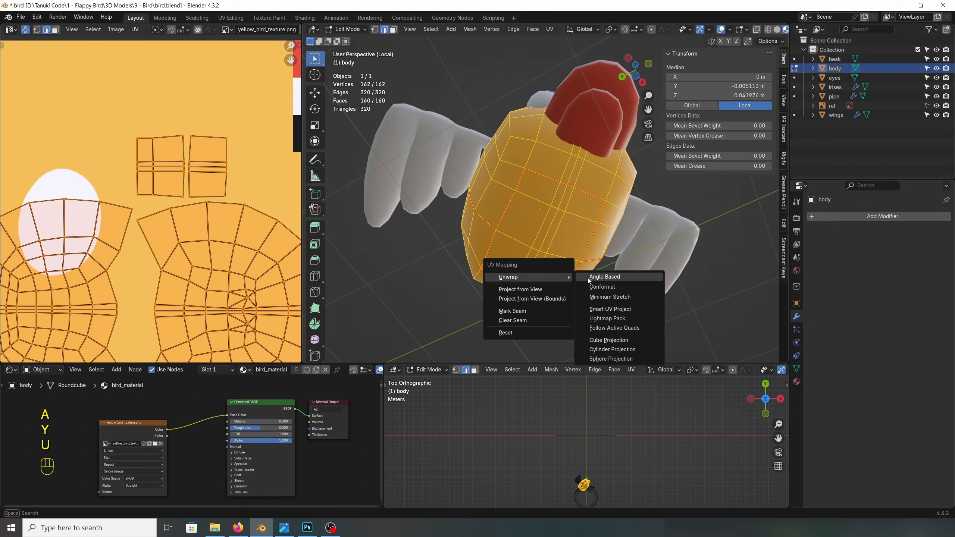
{"action": "left_click", "coordinate": [609, 273]}
Step: Scale down the body's unwrapped UVs, then move and resize the belly island over the white oval
{"action": "key", "text": "s"}
{"action": "left_click", "coordinate": [197, 260]}
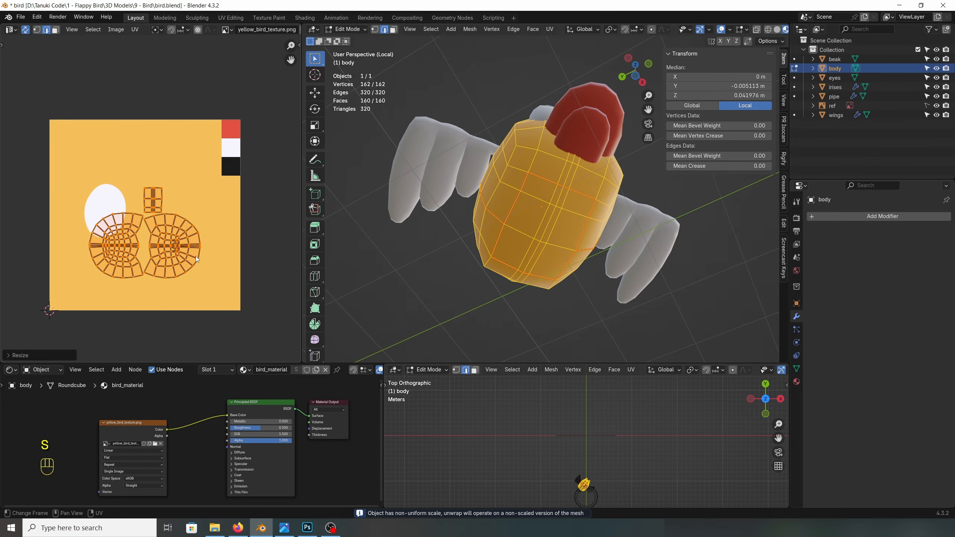
{"action": "left_click", "coordinate": [232, 297]}
{"action": "left_click", "coordinate": [187, 225]}
{"action": "key", "text": "ctrl+l"}
{"action": "key", "text": "g"}
{"action": "left_click", "coordinate": [96, 188]}
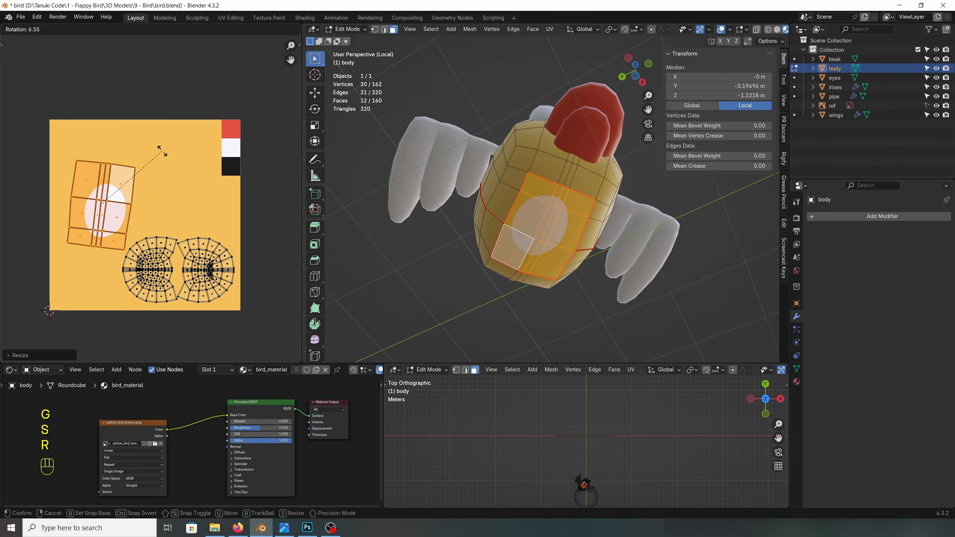
Step: Shrink the body's remaining UV islands and move them to a plain yellow area of the texture
{"action": "key", "text": "ctrl+l"}
{"action": "key", "text": "s"}
{"action": "left_click", "coordinate": [226, 296]}
{"action": "key", "text": "g"}
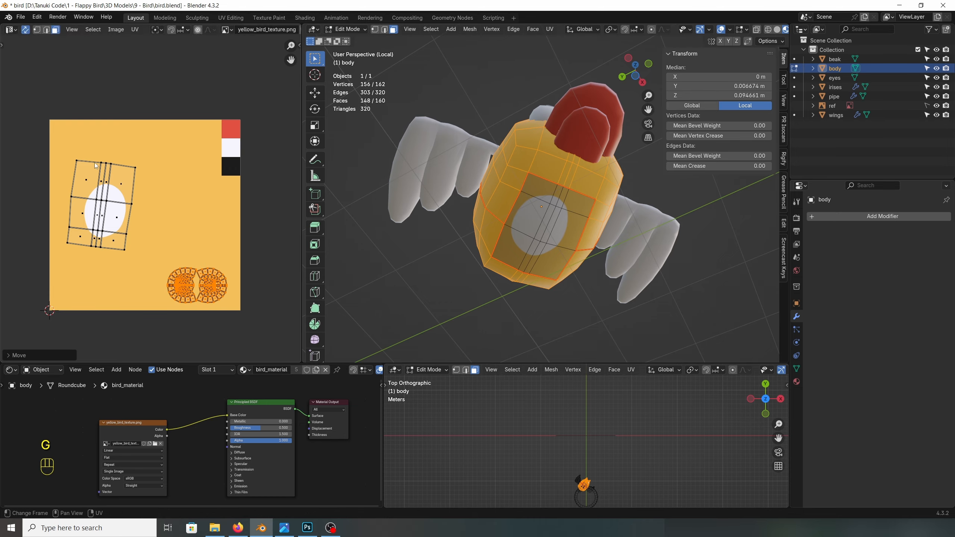
Step: Mark a wider loop of underside edges as seams so the belly patch covers more of the body
{"action": "middle_click_drag", "start_coordinate": [545, 233], "coordinate": [575, 222]}
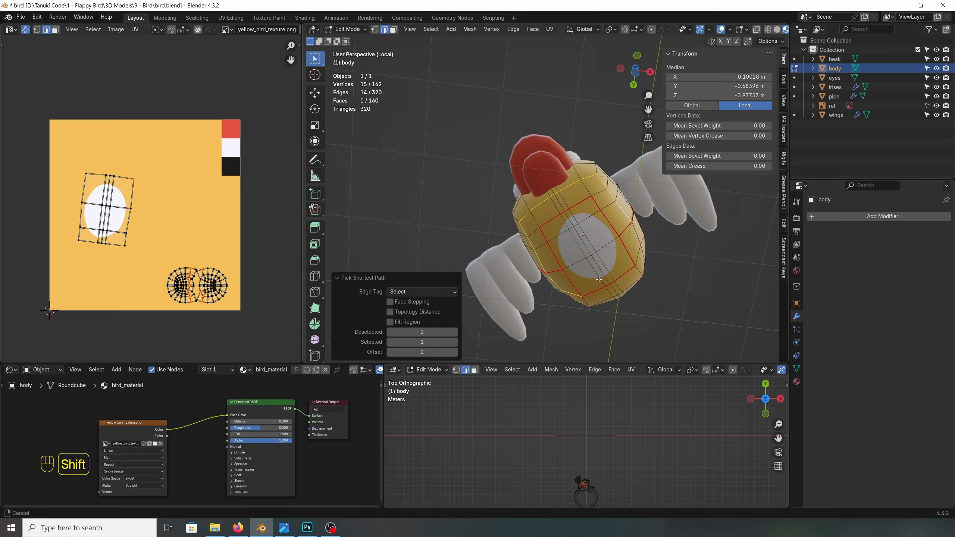
{"action": "middle_click_drag", "start_coordinate": [681, 233], "coordinate": [626, 236]}
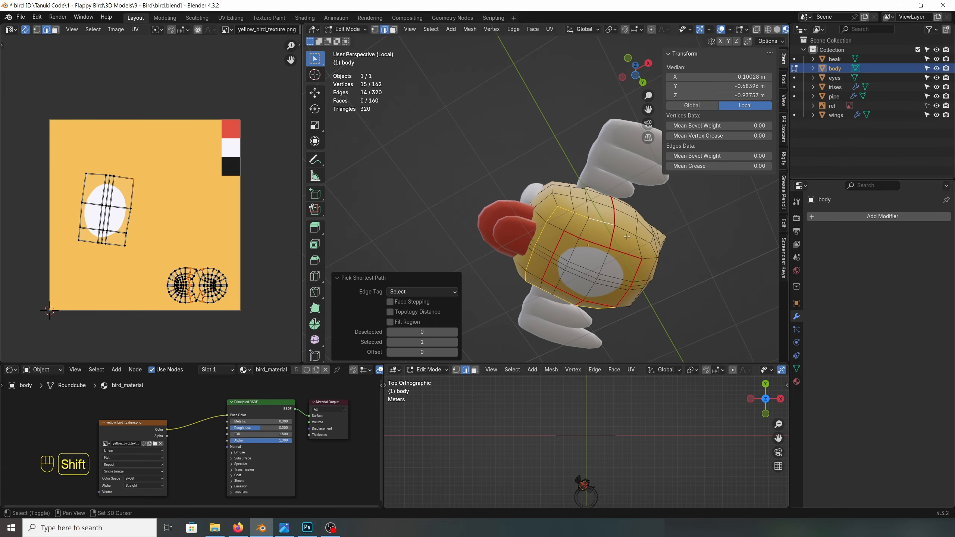
{"action": "right_click", "coordinate": [609, 244]}
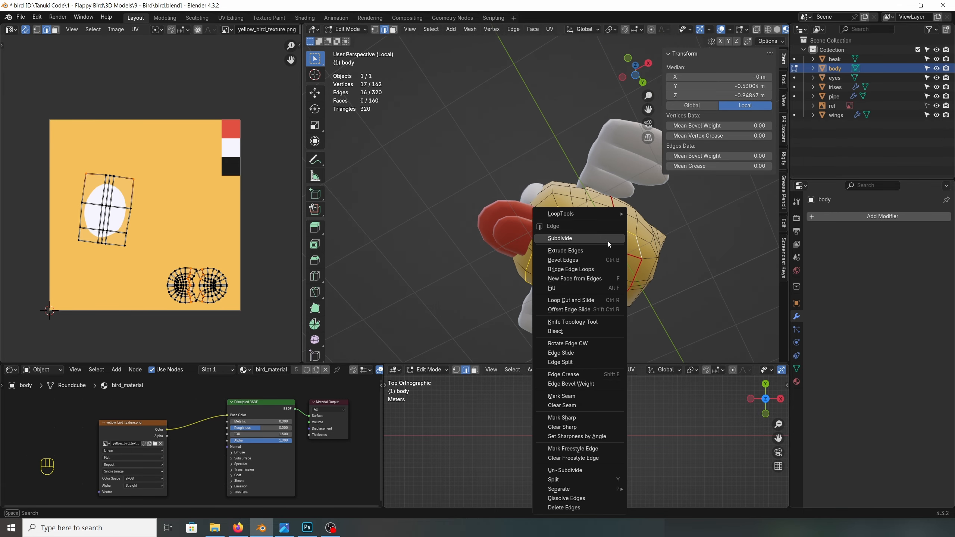
{"action": "left_click", "coordinate": [569, 396]}
{"action": "middle_click_drag", "start_coordinate": [605, 260], "coordinate": [629, 256]}
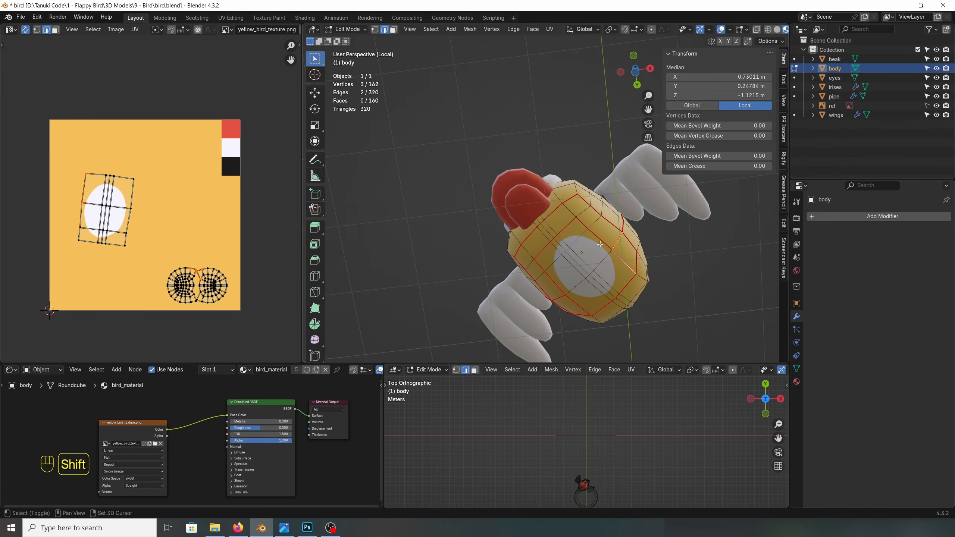
{"action": "middle_click_drag", "start_coordinate": [564, 230], "coordinate": [541, 195]}
{"action": "right_click", "coordinate": [562, 282]}
{"action": "left_click", "coordinate": [562, 282]}
Step: Unwrap the whole body again along the revised seams with the Angle Based method
{"action": "key", "text": "alt+a"}
{"action": "key", "text": "a"}
{"action": "key", "text": "u"}
{"action": "mouse_move", "coordinate": [535, 204]}
{"action": "left_click", "coordinate": [582, 201]}
Step: Shrink the body's UV islands onto plain yellow and fit the enlarged belly island over the white oval
{"action": "key", "text": "s"}
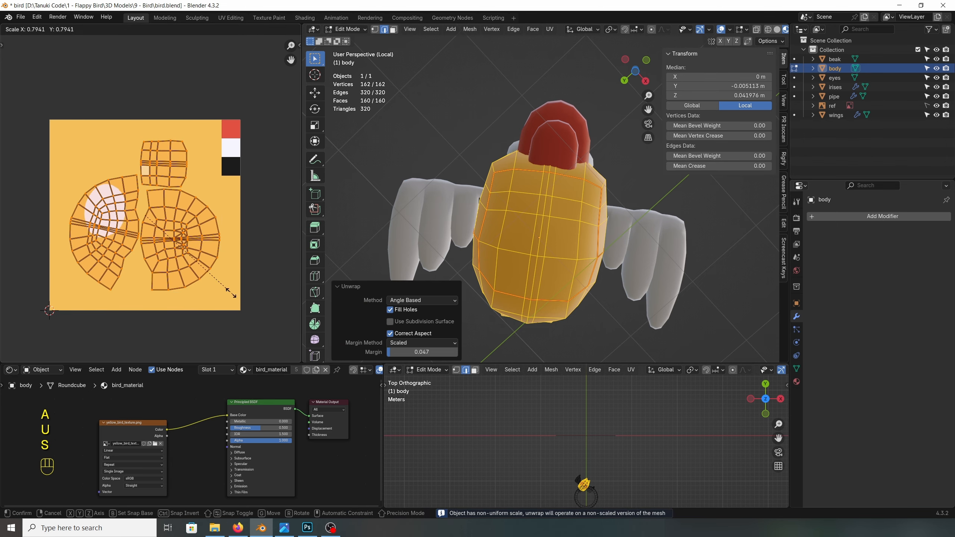
{"action": "left_click", "coordinate": [168, 225]}
{"action": "key", "text": "g"}
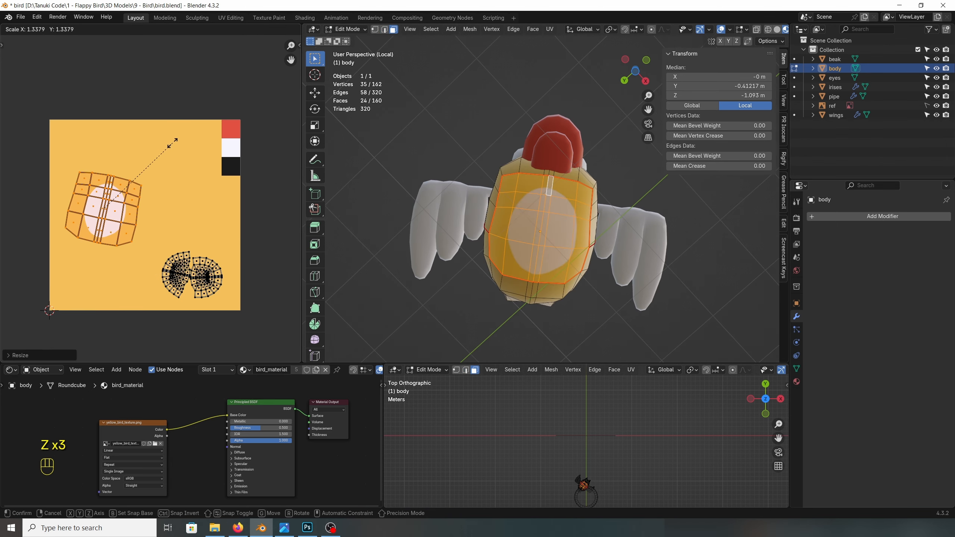
{"action": "key", "text": "Tab"}
{"action": "middle_click_drag", "start_coordinate": [455, 201], "coordinate": [510, 263]}
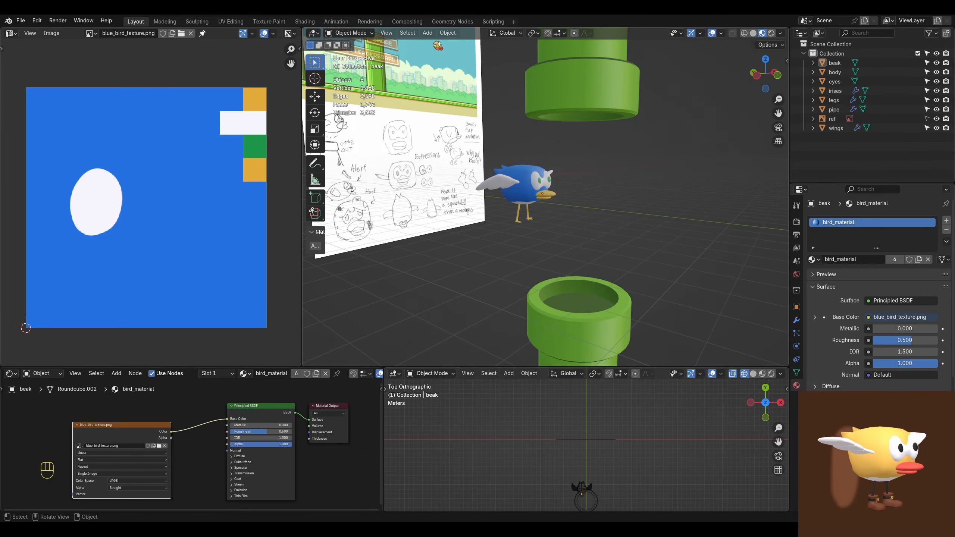
Step: Examine the bird with legs wearing the blue_bird_texture.png and classic_bird_texture.png variants
{"action": "middle_click_drag", "start_coordinate": [586, 225], "coordinate": [554, 238]}
{"action": "scroll", "coordinate": [190, 210], "scroll_direction": "down", "scroll_amount": 2}
{"action": "scroll", "coordinate": [190, 210], "scroll_direction": "up", "scroll_amount": 1}
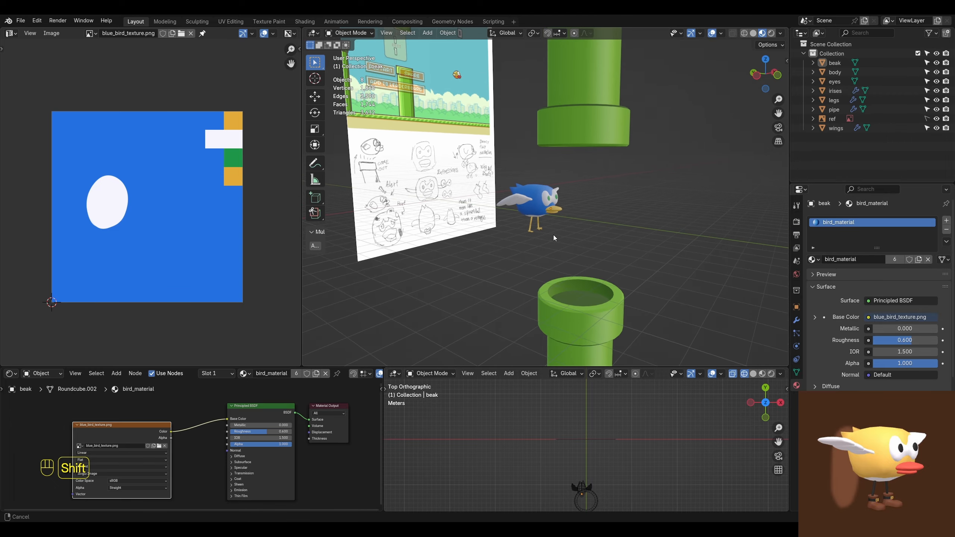
{"action": "middle_click_drag", "start_coordinate": [510, 266], "coordinate": [482, 267]}
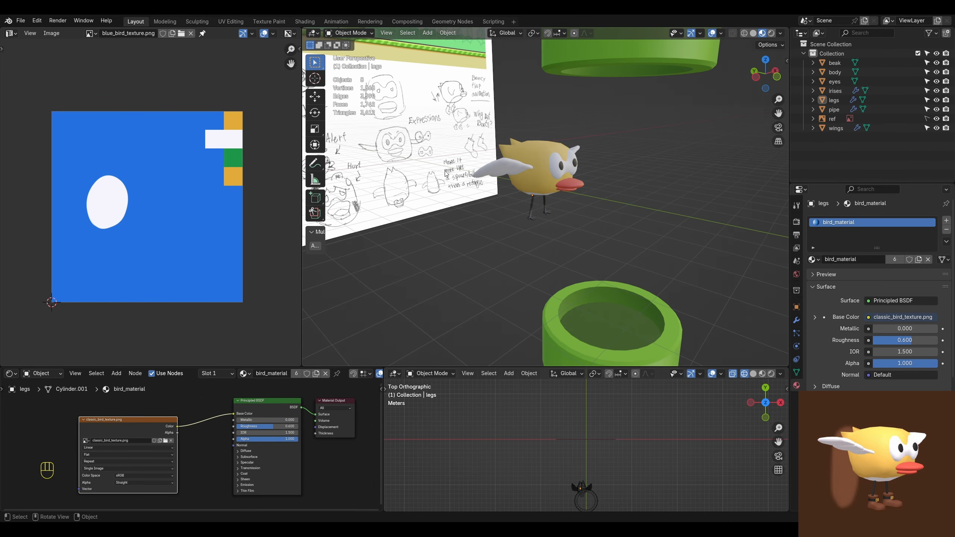
{"action": "scroll", "coordinate": [508, 247], "scroll_direction": "down", "scroll_amount": 4}
{"action": "scroll", "coordinate": [508, 247], "scroll_direction": "up", "scroll_amount": 4}
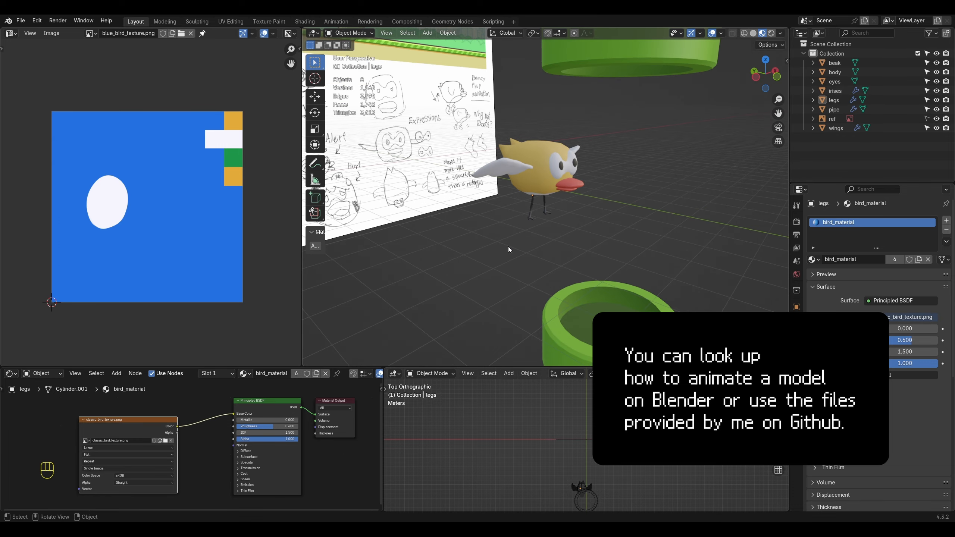
Step: Inspect the textured bird from several angles, switching between perspective and orthographic projection
{"action": "mouse_move", "coordinate": [508, 247]}
{"action": "middle_mouse_down", "text": "shift"}
{"action": "mouse_move", "coordinate": [517, 263]}
{"action": "mouse_move", "coordinate": [512, 235]}
{"action": "mouse_move", "coordinate": [487, 258]}
{"action": "mouse_move", "coordinate": [466, 258]}
{"action": "middle_mouse_up", "text": "shift"}
{"action": "key", "text": "KP_5"}
{"action": "key", "text": "KP_5"}
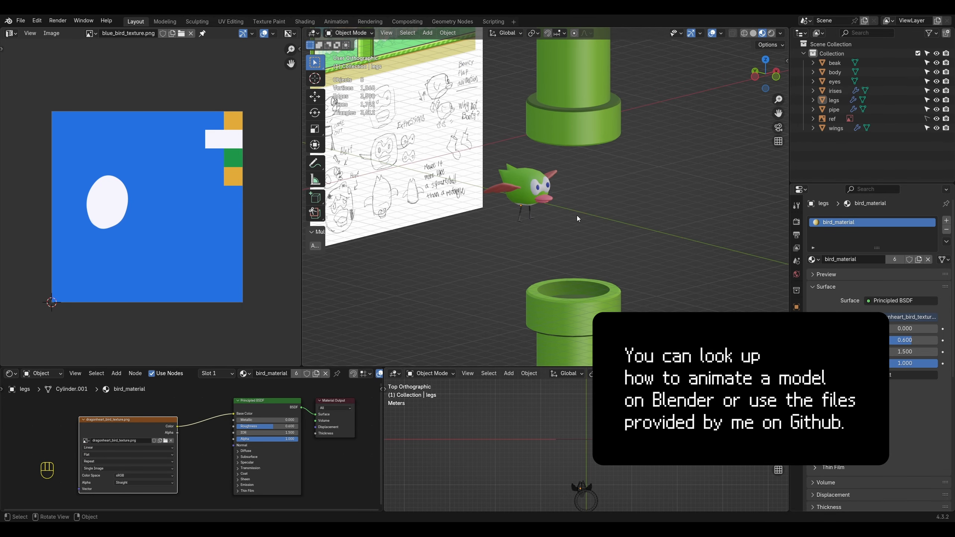
{"action": "key", "text": "KP_5"}
{"action": "key", "text": "KP_5"}
{"action": "key", "text": "KP_5"}
{"action": "middle_click_drag", "start_coordinate": [576, 215], "coordinate": [542, 204]}
{"action": "key", "text": "KP_3"}
{"action": "key", "text": "ctrl+KP_3"}
{"action": "scroll", "coordinate": [521, 218], "scroll_direction": "up", "scroll_amount": 5}
{"action": "middle_click_drag", "start_coordinate": [543, 203], "coordinate": [501, 217]}
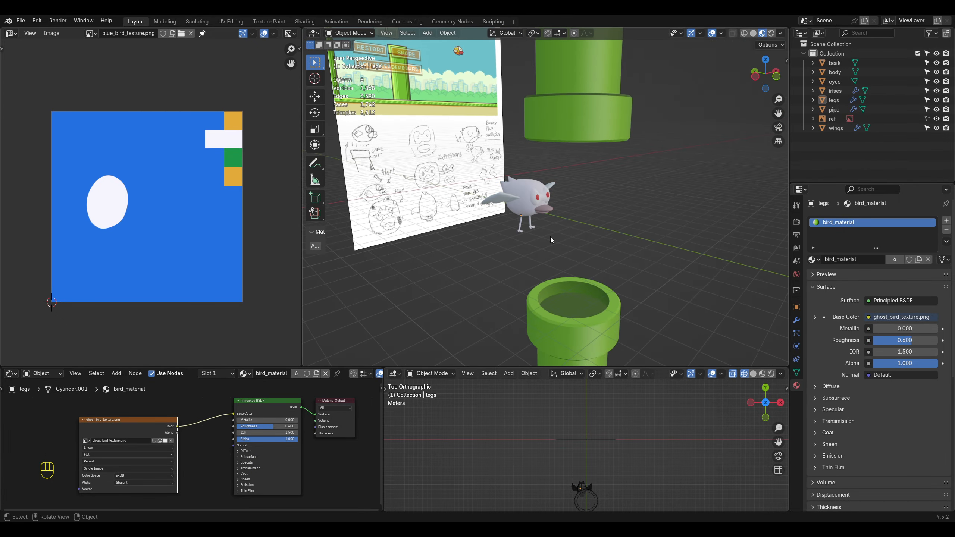
Step: Examine the bird's mesh up close in Edit Mode, then select the pipe to view its nyc_material
{"action": "mouse_move", "coordinate": [550, 236]}
{"action": "middle_mouse_down"}
{"action": "mouse_move", "coordinate": [427, 225]}
{"action": "mouse_move", "coordinate": [543, 251]}
{"action": "mouse_move", "coordinate": [574, 220]}
{"action": "mouse_move", "coordinate": [501, 276]}
{"action": "mouse_move", "coordinate": [428, 288]}
{"action": "mouse_move", "coordinate": [563, 235]}
{"action": "middle_mouse_up"}
{"action": "scroll", "coordinate": [560, 227], "scroll_direction": "up", "scroll_amount": 5}
{"action": "key", "text": "Tab"}
{"action": "scroll", "coordinate": [605, 250], "scroll_direction": "up", "scroll_amount": 2}
{"action": "left_click", "coordinate": [571, 268]}
{"action": "key", "text": "Tab"}
{"action": "scroll", "coordinate": [534, 261], "scroll_direction": "down", "scroll_amount": 3}
{"action": "left_click", "coordinate": [499, 275]}
{"action": "left_click", "coordinate": [564, 324]}
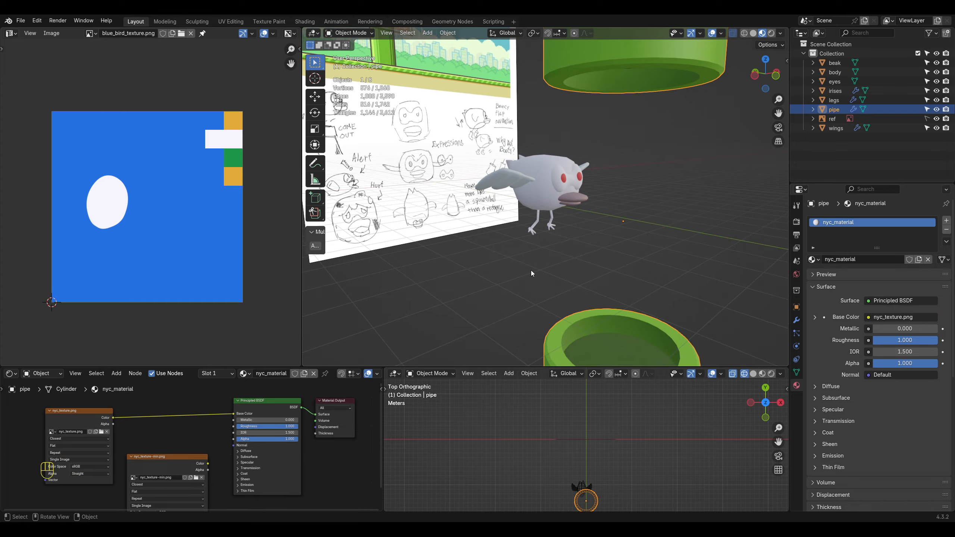
{"action": "scroll", "coordinate": [531, 270], "scroll_direction": "down", "scroll_amount": 2}
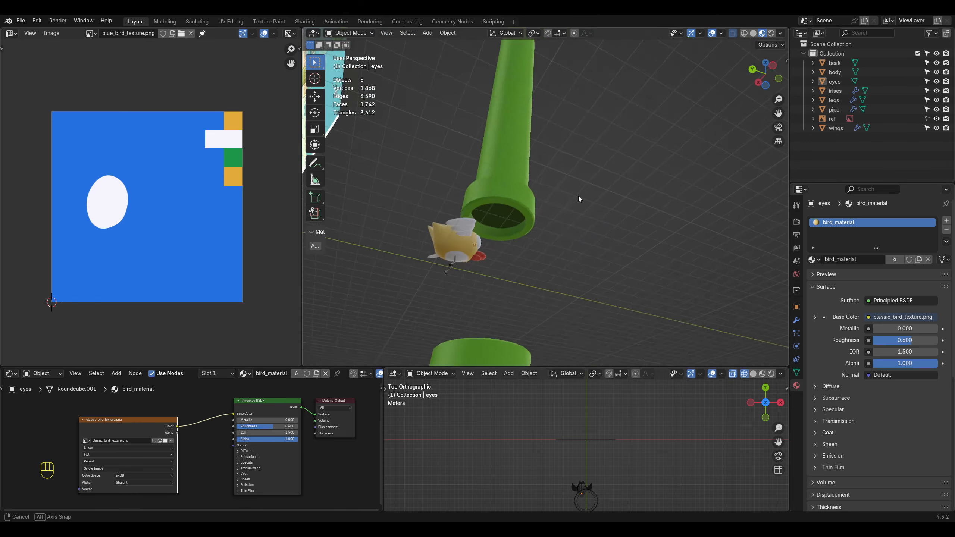